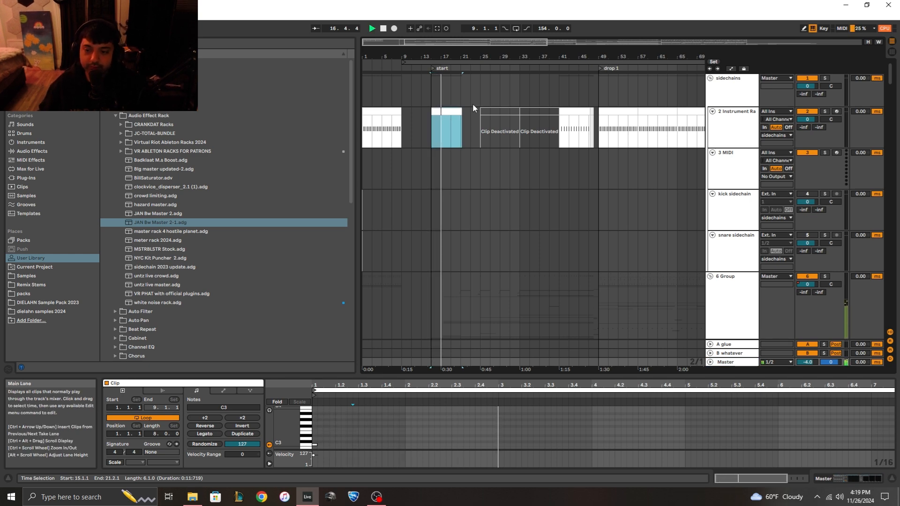
Step: Show the device chain of 6 Group and inspect the clipping settings of its first V-Clip, closing the plugin window when finished
{"action": "scroll", "coordinate": [747, 281], "scroll_direction": "down", "scroll_amount": 1}
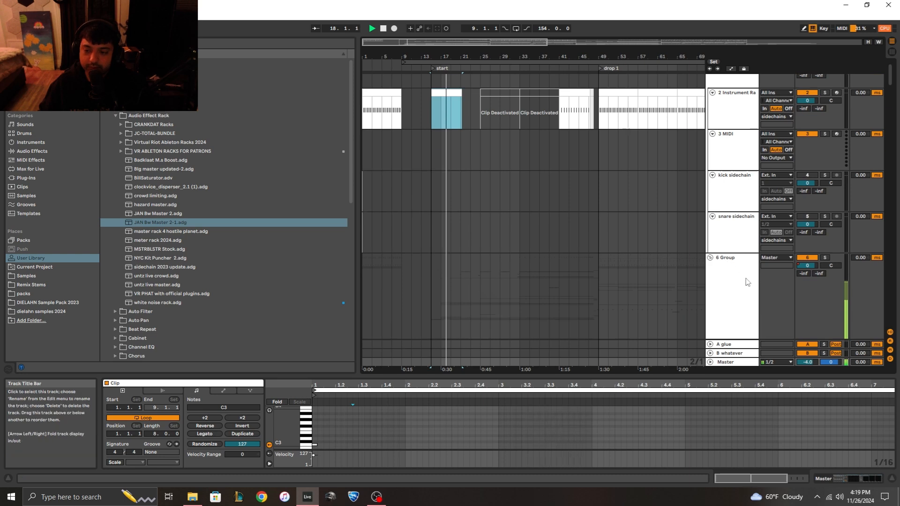
{"action": "left_click", "coordinate": [747, 282]}
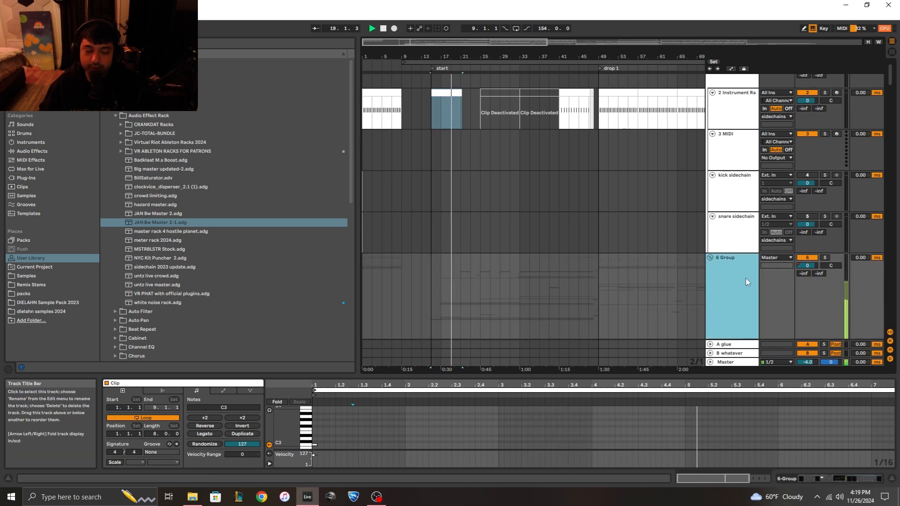
{"action": "scroll", "coordinate": [746, 280], "scroll_direction": "down", "scroll_amount": 2}
{"action": "double_click", "coordinate": [749, 251]}
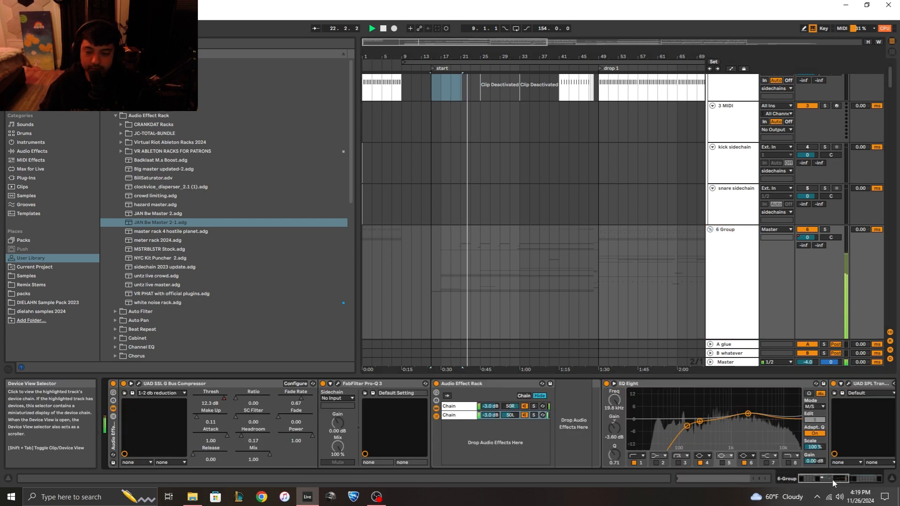
{"action": "left_click_drag", "start_coordinate": [831, 479], "coordinate": [867, 485]}
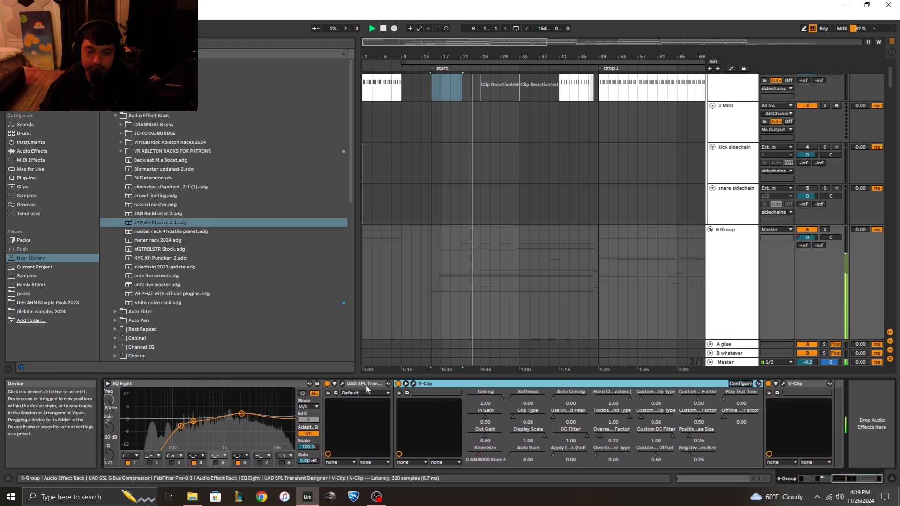
{"action": "left_click", "coordinate": [413, 384]}
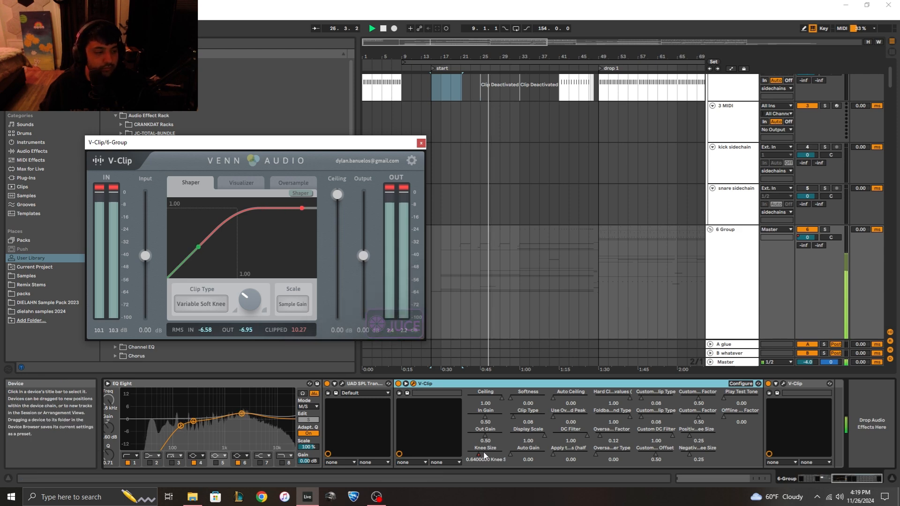
{"action": "left_click", "coordinate": [421, 143]}
Step: Check the Master track's loudness, levels and sound field in an enlarged Insight 2 window during playback, closing it when finished
{"action": "scroll", "coordinate": [677, 249], "scroll_direction": "down", "scroll_amount": 3}
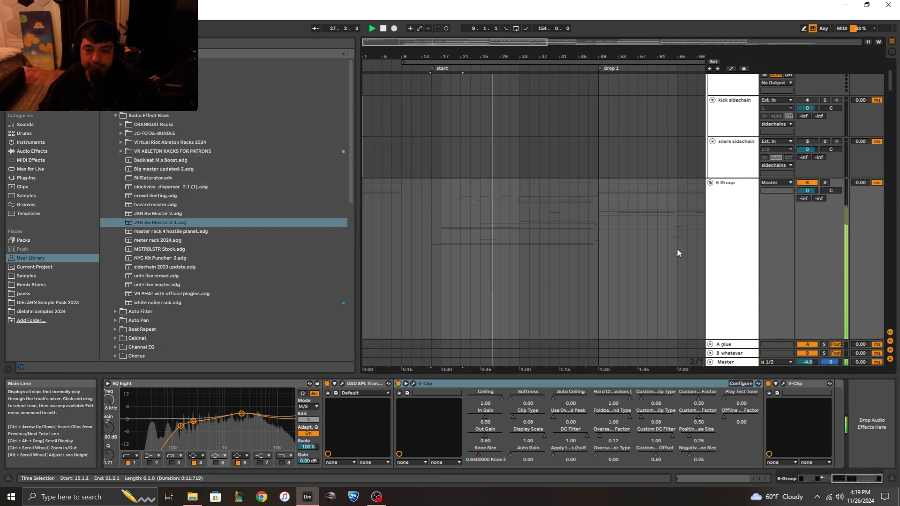
{"action": "left_click", "coordinate": [717, 256]}
{"action": "scroll", "coordinate": [714, 277], "scroll_direction": "down", "scroll_amount": 5}
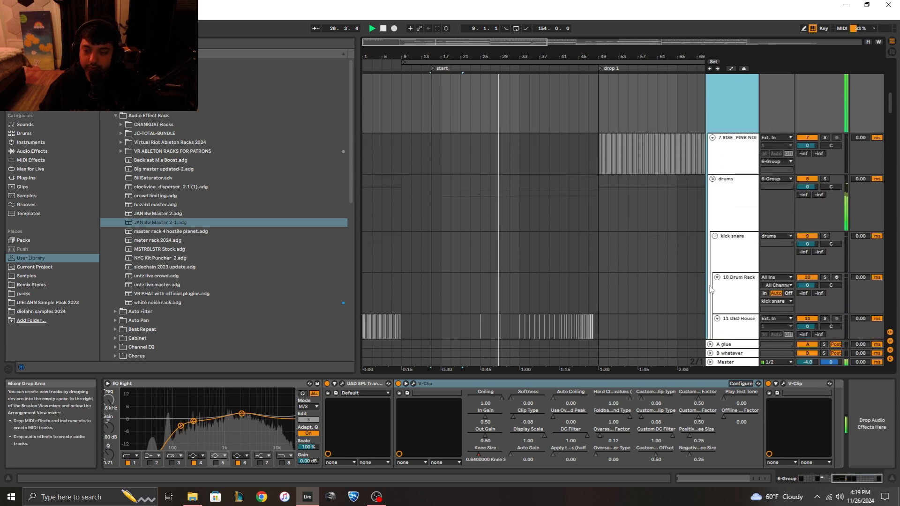
{"action": "scroll", "coordinate": [711, 290], "scroll_direction": "down", "scroll_amount": 5}
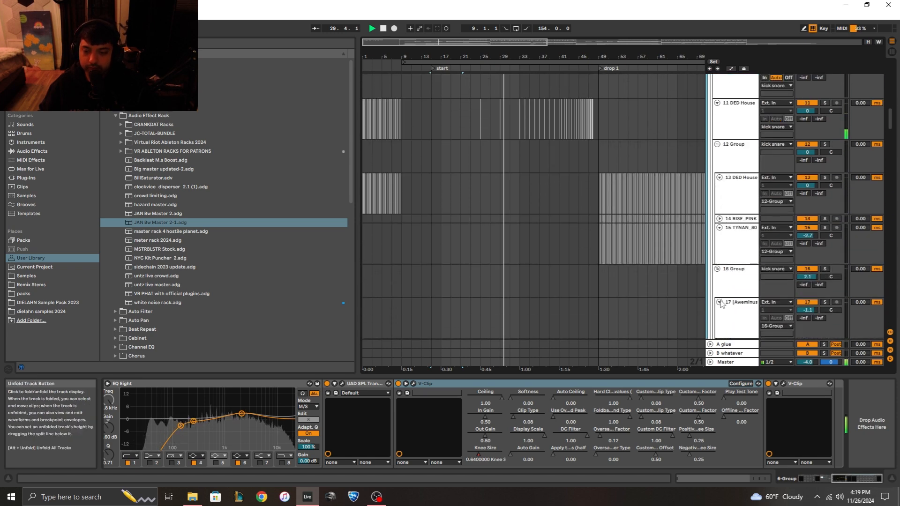
{"action": "scroll", "coordinate": [721, 303], "scroll_direction": "down", "scroll_amount": 1}
{"action": "left_click", "coordinate": [727, 362]}
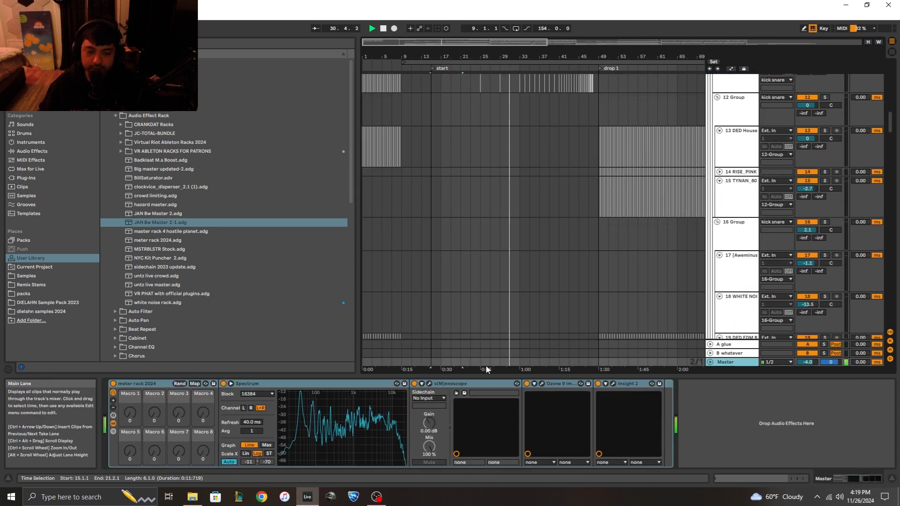
{"action": "left_click", "coordinate": [613, 383]}
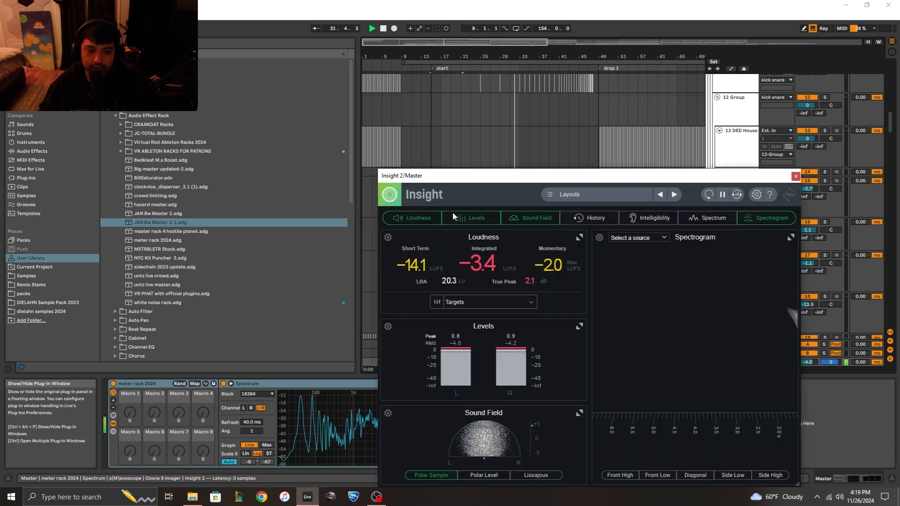
{"action": "left_click_drag", "start_coordinate": [438, 176], "coordinate": [402, 119]}
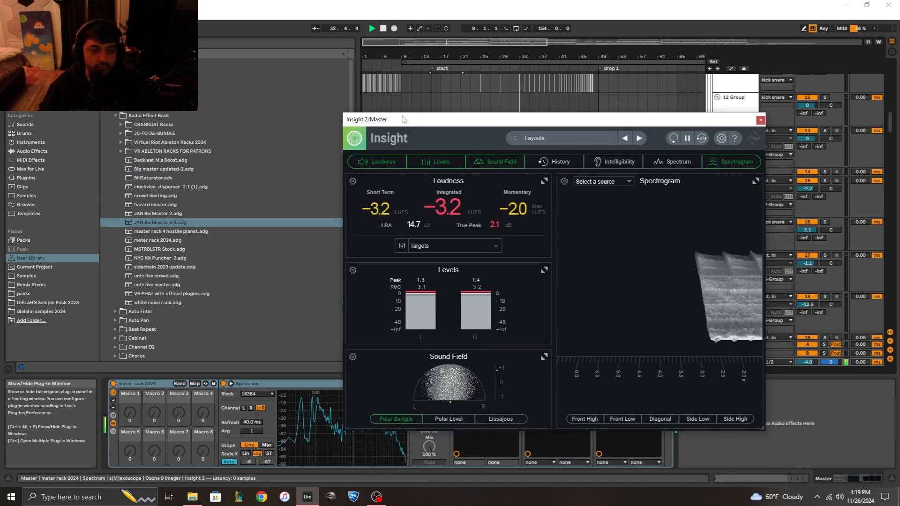
{"action": "left_click_drag", "start_coordinate": [342, 111], "coordinate": [256, 63]}
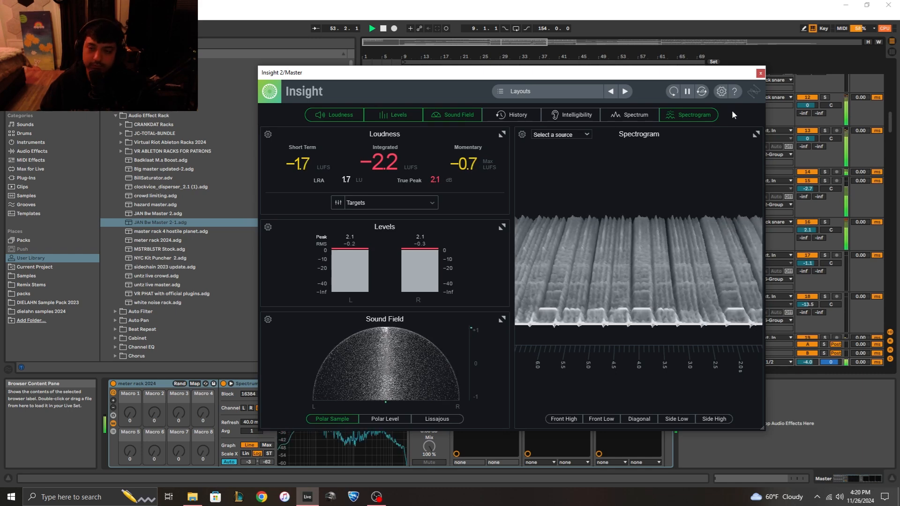
{"action": "left_click", "coordinate": [760, 73]}
Step: Inspect the device chains of 16 Group and the 20-DED EDM Small Clap track
{"action": "left_click", "coordinate": [740, 232]}
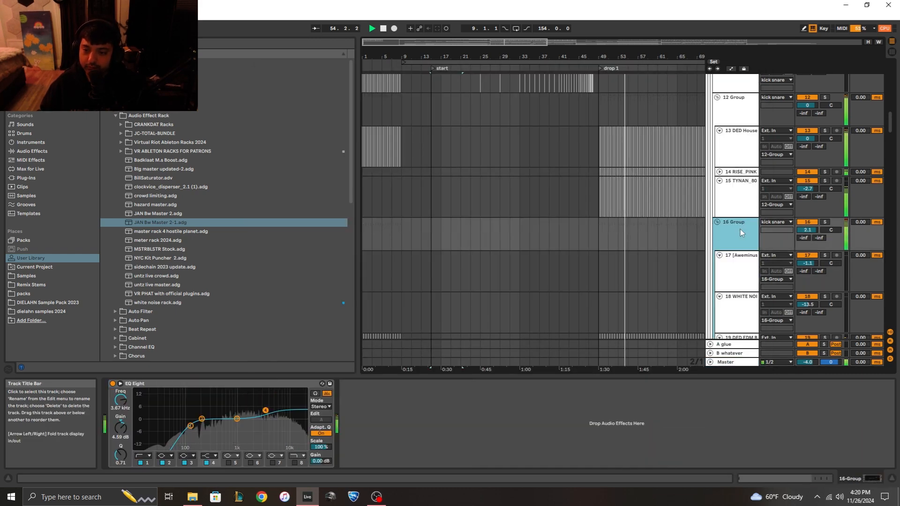
{"action": "scroll", "coordinate": [741, 232], "scroll_direction": "down", "scroll_amount": 5}
{"action": "left_click", "coordinate": [736, 233]}
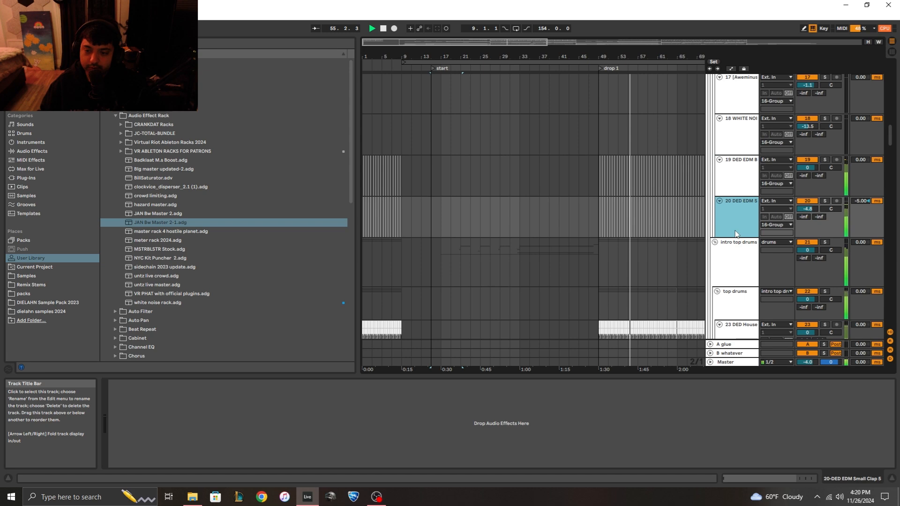
{"action": "scroll", "coordinate": [736, 233], "scroll_direction": "down", "scroll_amount": 2}
Step: Delete the JC-Sidechain rack from the intro top drums group
{"action": "left_click", "coordinate": [736, 233]}
{"action": "scroll", "coordinate": [736, 233], "scroll_direction": "down", "scroll_amount": 2}
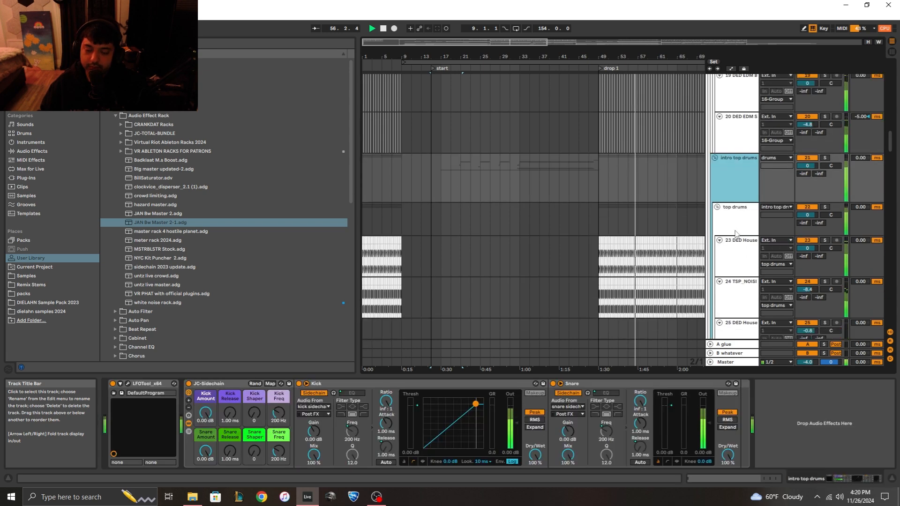
{"action": "scroll", "coordinate": [736, 233], "scroll_direction": "down", "scroll_amount": 2}
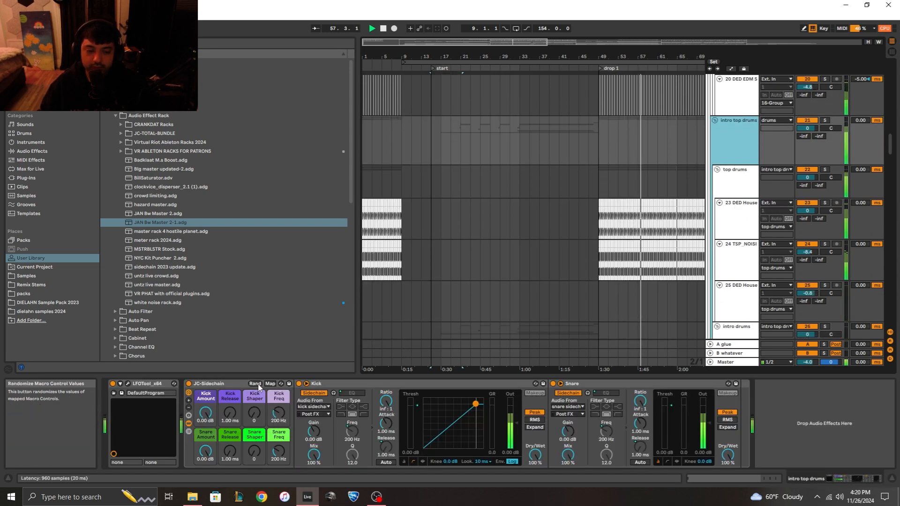
{"action": "left_click", "coordinate": [235, 385]}
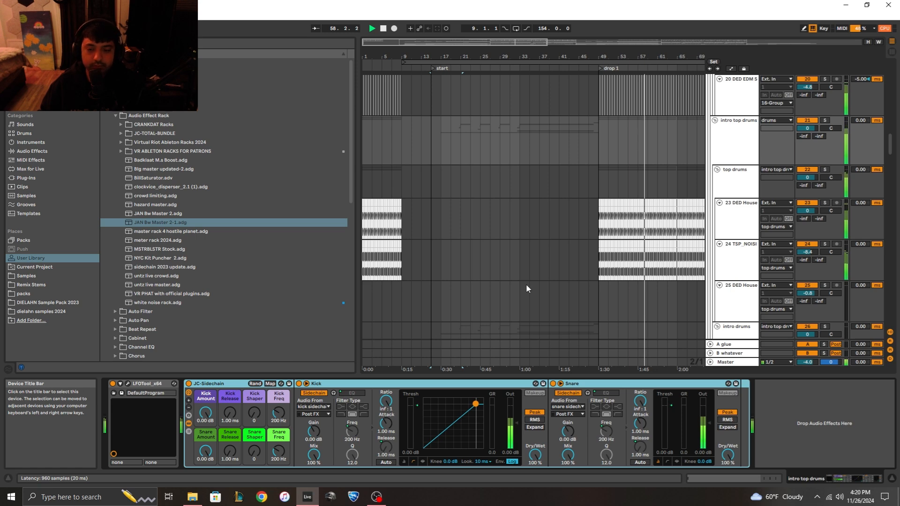
{"action": "key", "text": "Delete"}
{"action": "left_click", "coordinate": [752, 153]}
Step: Inspect the effects on the top drums and intro drums groups and view the intro drum clips across the whole arrangement
{"action": "left_click", "coordinate": [736, 191]}
{"action": "scroll", "coordinate": [752, 260], "scroll_direction": "down", "scroll_amount": 5}
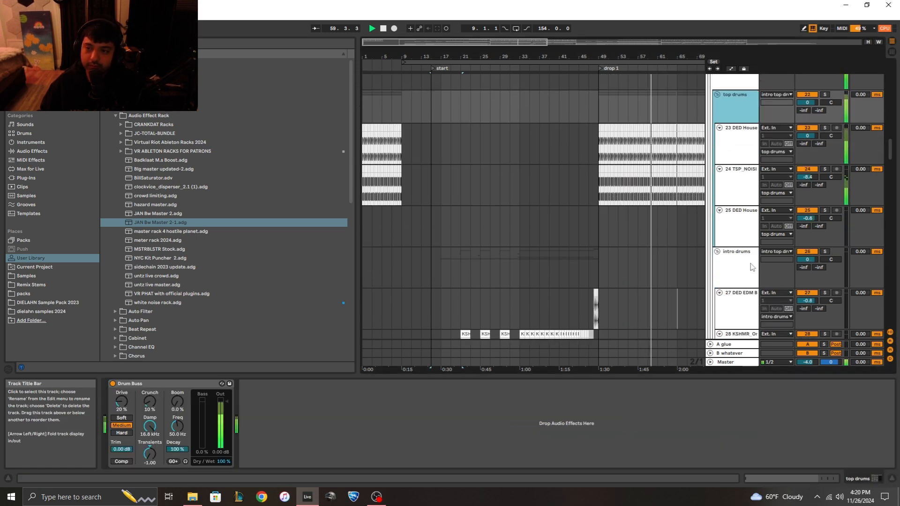
{"action": "left_click", "coordinate": [749, 261]}
{"action": "left_click", "coordinate": [734, 168]}
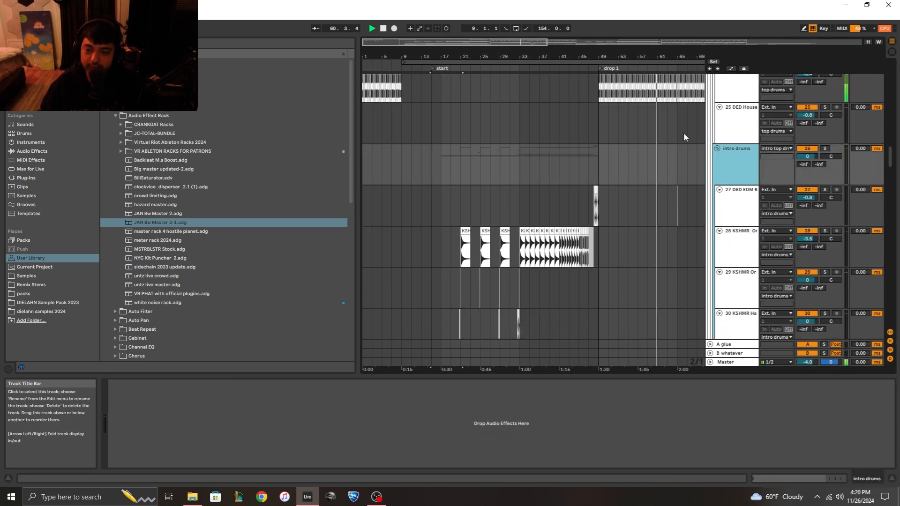
{"action": "left_click_drag", "start_coordinate": [635, 57], "coordinate": [464, 57]}
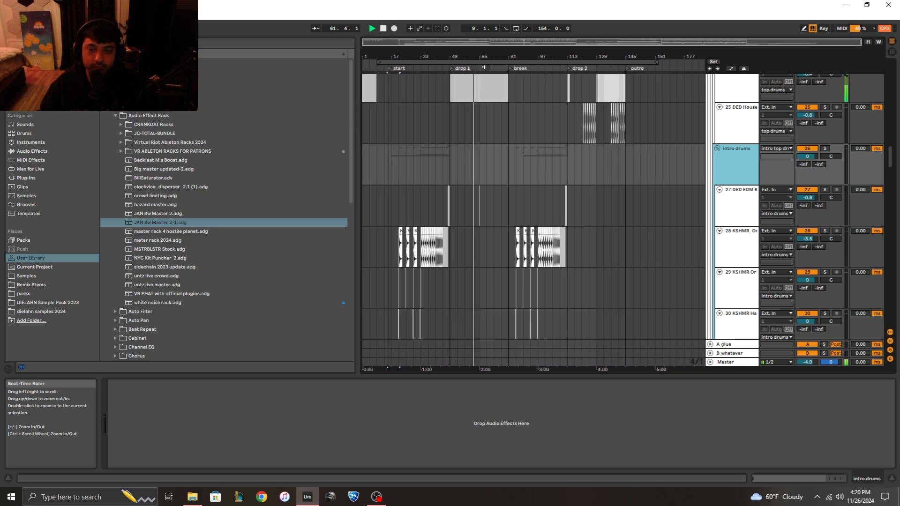
{"action": "scroll", "coordinate": [565, 277], "scroll_direction": "down", "scroll_amount": 5}
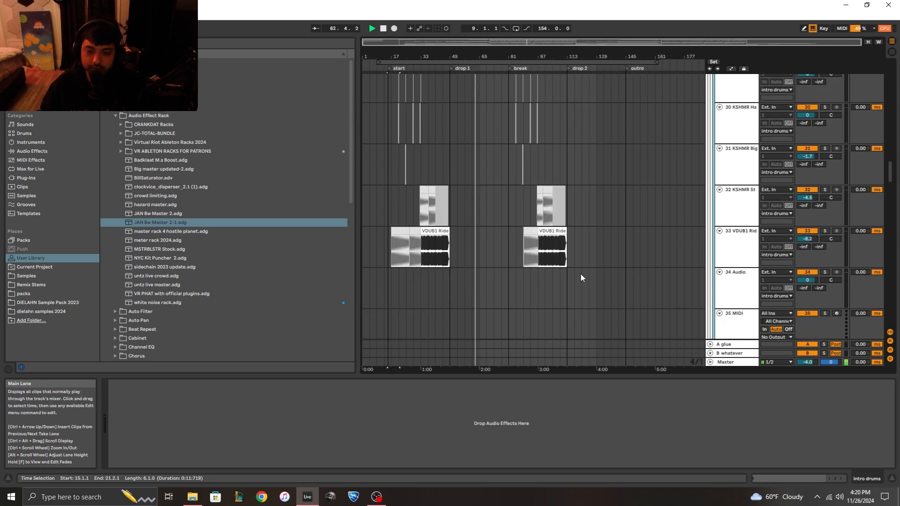
Step: Inspect the Sidechain group's device chain, from the JC-Splitter-3Band's Mid and Low chains through to the JC-Sidechain rack
{"action": "scroll", "coordinate": [580, 277], "scroll_direction": "down", "scroll_amount": 6}
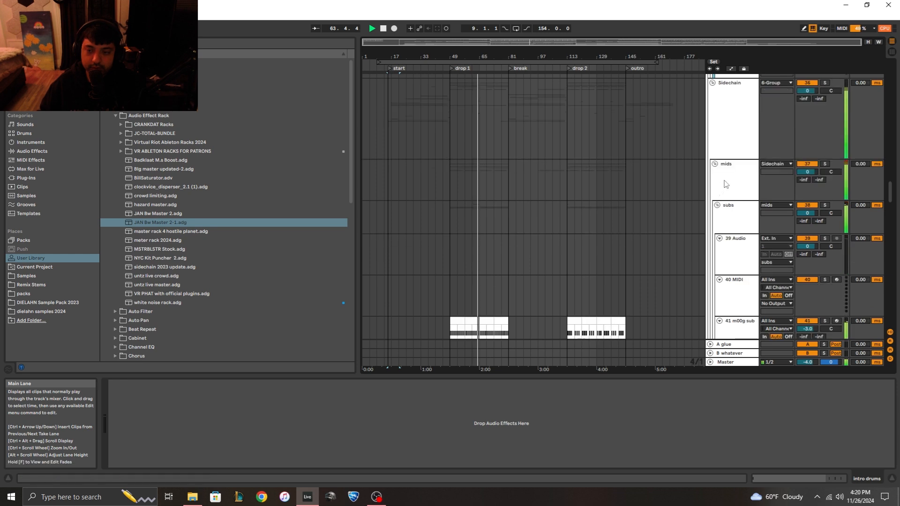
{"action": "scroll", "coordinate": [729, 176], "scroll_direction": "up", "scroll_amount": 1}
{"action": "left_click", "coordinate": [735, 165]}
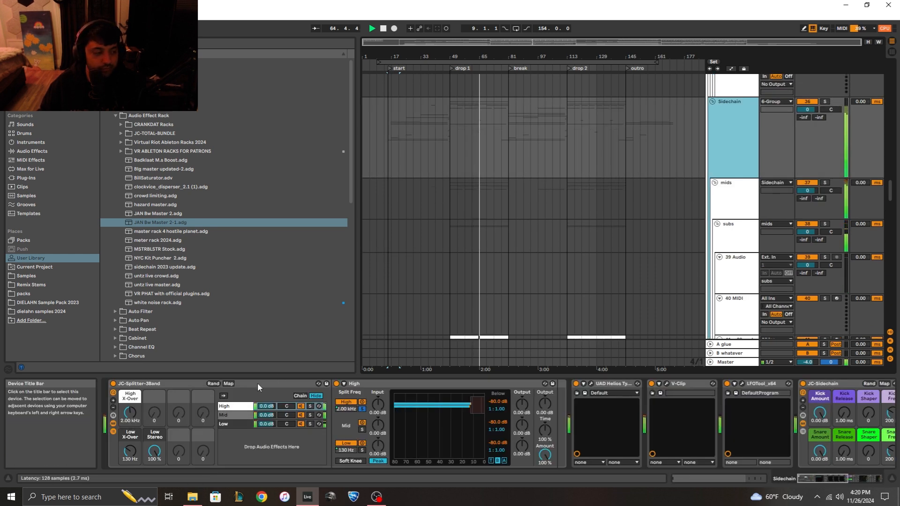
{"action": "left_click", "coordinate": [240, 416]}
{"action": "left_click", "coordinate": [242, 424]}
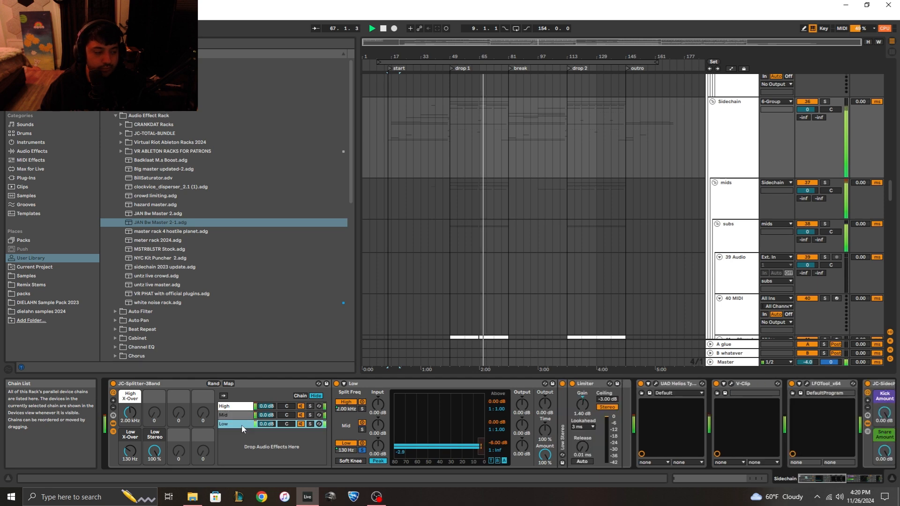
{"action": "left_click", "coordinate": [683, 385]}
{"action": "left_click_drag", "start_coordinate": [826, 481], "coordinate": [860, 480]}
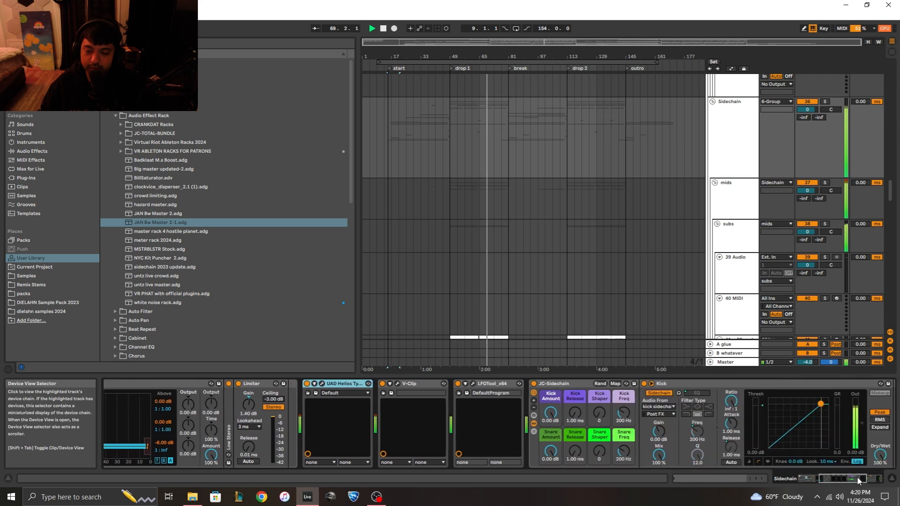
{"action": "left_click", "coordinate": [565, 384]}
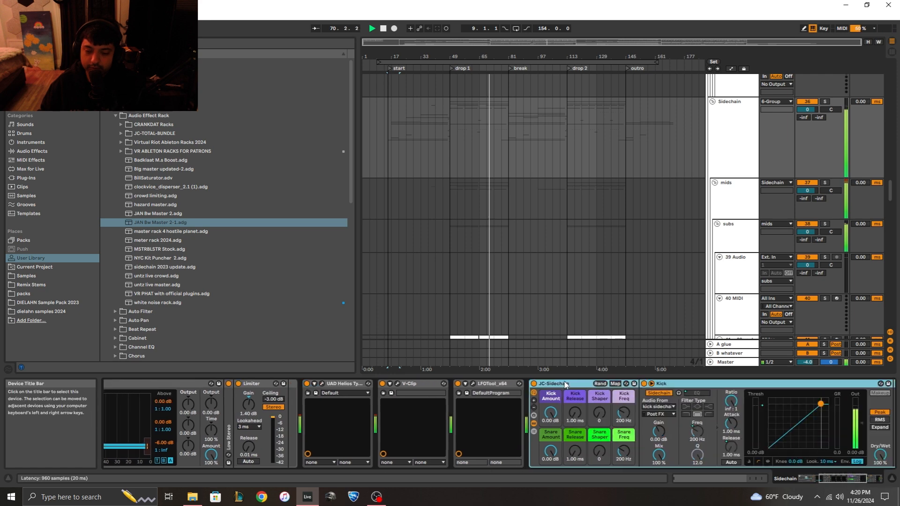
{"action": "left_click_drag", "start_coordinate": [825, 482], "coordinate": [839, 481]}
Step: Inspect the devices on the mid bass tracks 44 Serum and 47 Instrument Rack, and on track 48 MIDI
{"action": "scroll", "coordinate": [732, 277], "scroll_direction": "down", "scroll_amount": 6}
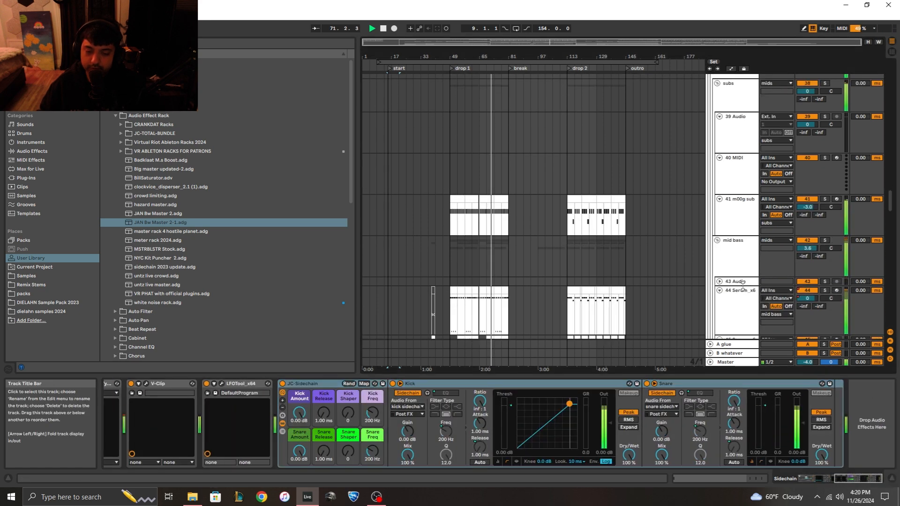
{"action": "left_click", "coordinate": [732, 277]}
{"action": "scroll", "coordinate": [734, 273], "scroll_direction": "down", "scroll_amount": 5}
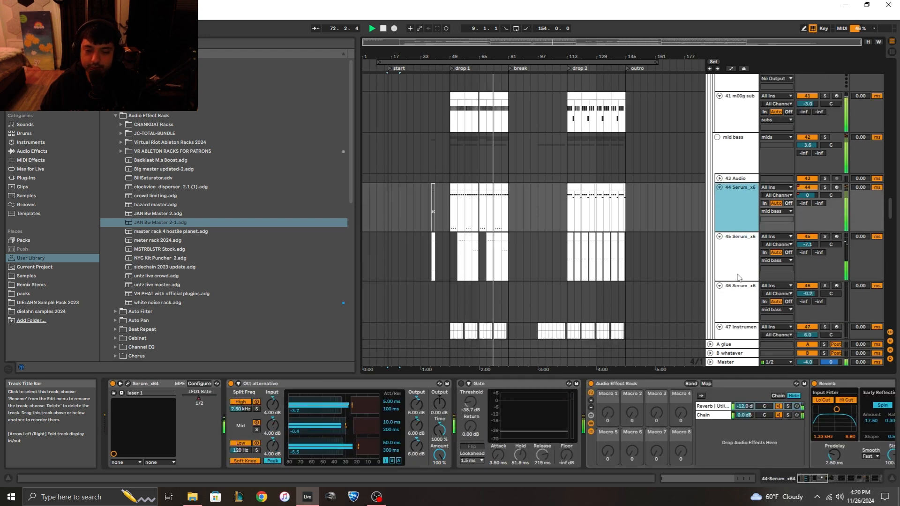
{"action": "scroll", "coordinate": [729, 243], "scroll_direction": "down", "scroll_amount": 7}
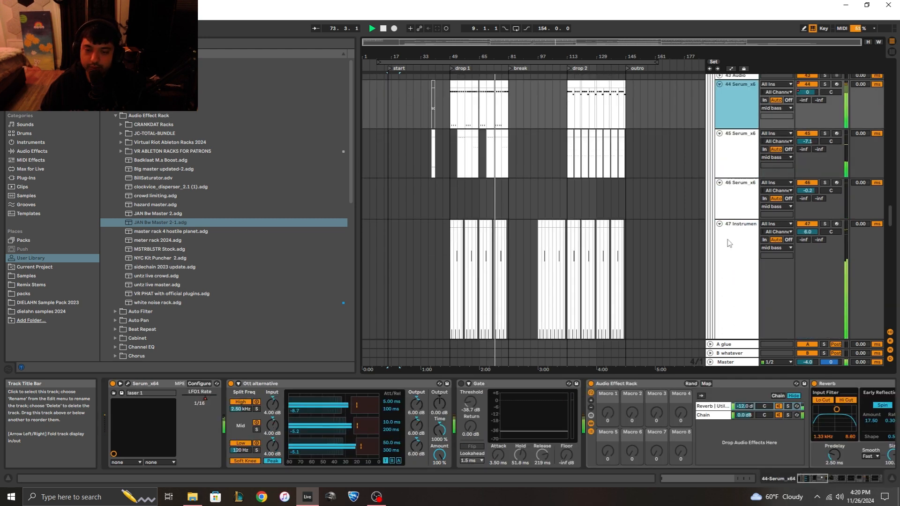
{"action": "left_click", "coordinate": [729, 242]}
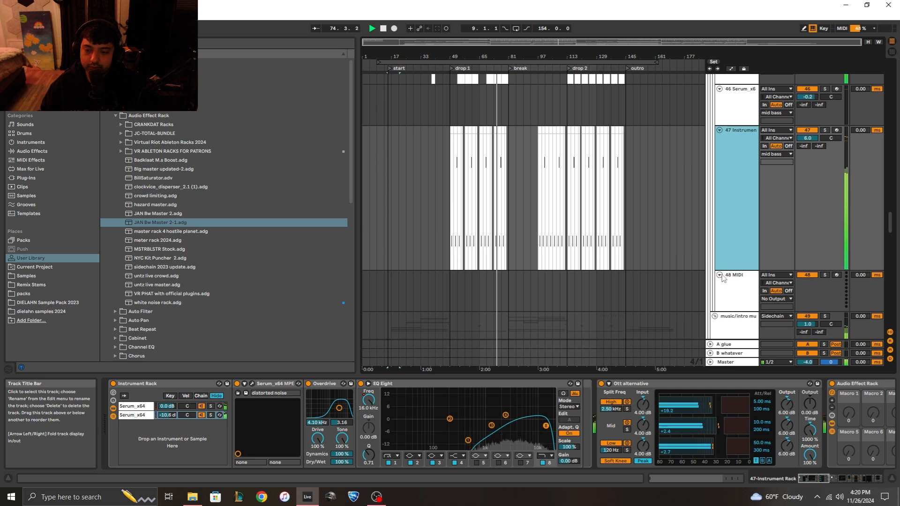
{"action": "left_click", "coordinate": [726, 292]}
Step: Look through the music/intro group's tracks and inspect the device chain of the 60 Omnisphere track
{"action": "scroll", "coordinate": [725, 294], "scroll_direction": "down", "scroll_amount": 2}
{"action": "scroll", "coordinate": [725, 294], "scroll_direction": "down", "scroll_amount": 10}
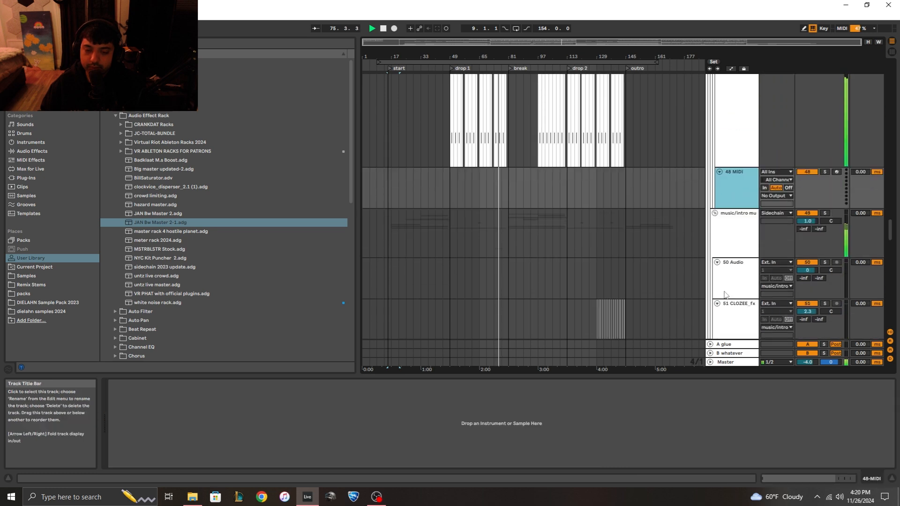
{"action": "scroll", "coordinate": [724, 294], "scroll_direction": "down", "scroll_amount": 8}
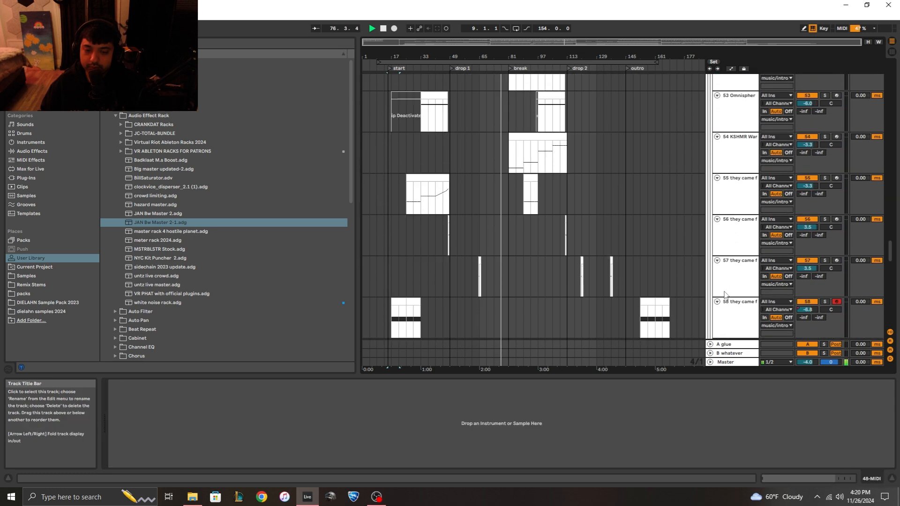
{"action": "scroll", "coordinate": [724, 295], "scroll_direction": "down", "scroll_amount": 9}
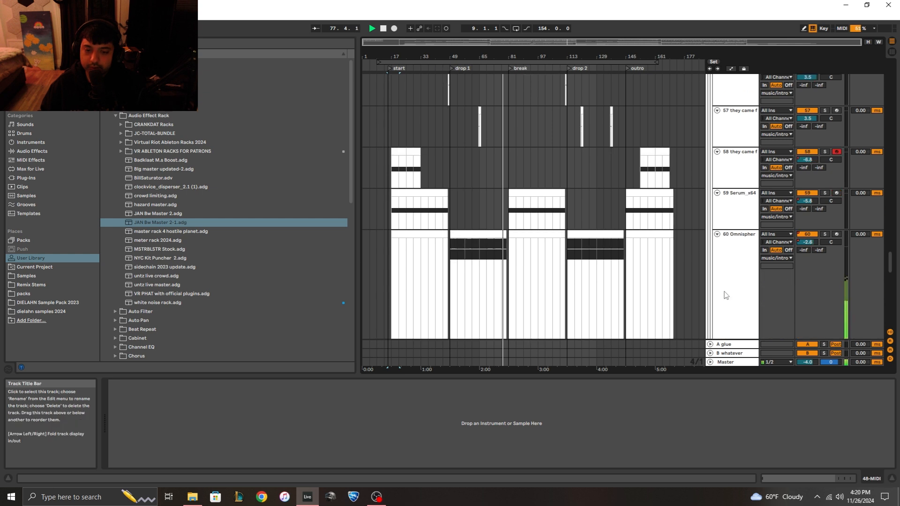
{"action": "left_click", "coordinate": [732, 246]}
{"action": "scroll", "coordinate": [732, 245], "scroll_direction": "down", "scroll_amount": 2}
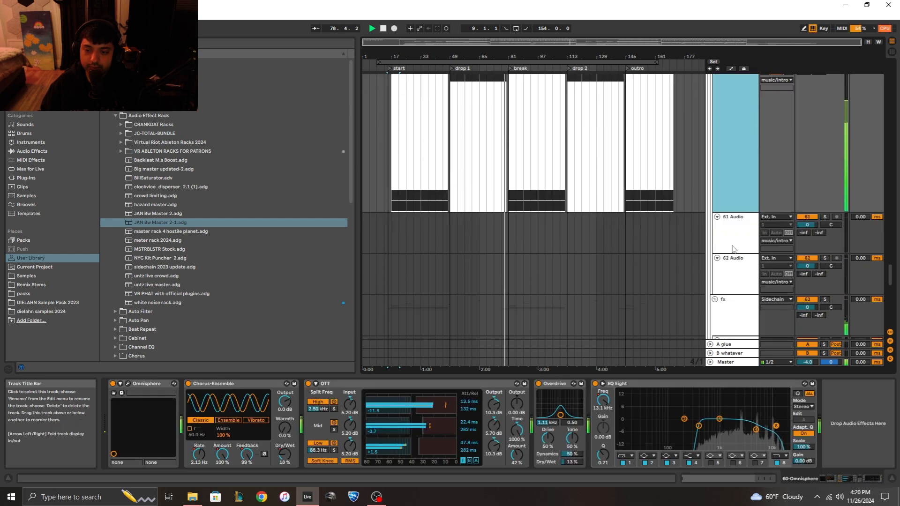
Step: Inspect the empty audio track below Omnisphere, the fx group's device chain and the group's tracks
{"action": "left_click", "coordinate": [732, 246]}
{"action": "left_click", "coordinate": [729, 300]}
{"action": "scroll", "coordinate": [728, 300], "scroll_direction": "down", "scroll_amount": 1}
{"action": "scroll", "coordinate": [729, 300], "scroll_direction": "down", "scroll_amount": 11}
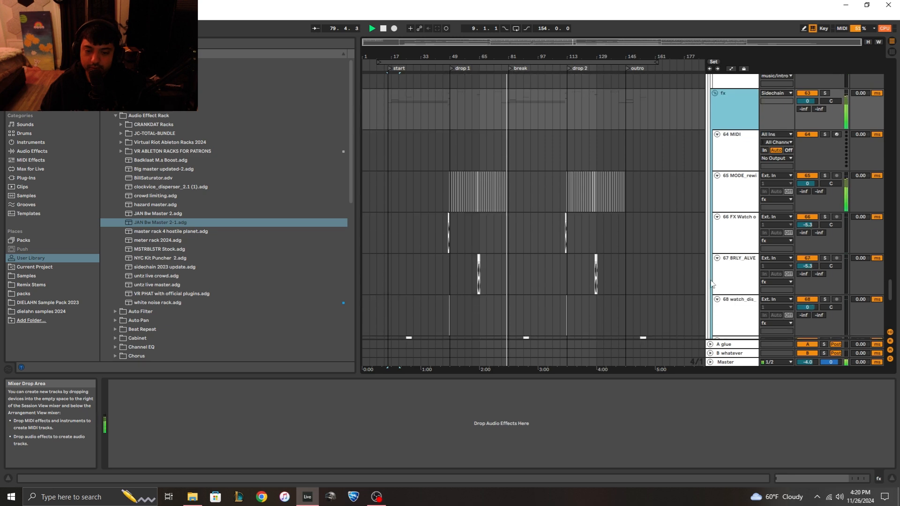
Step: Return to the 6 Group track, fold it to show its device chain, and place the insert marker at drop 1
{"action": "mouse_move", "coordinate": [511, 52]}
{"action": "left_mouse_down"}
{"action": "mouse_move", "coordinate": [511, 89]}
{"action": "mouse_move", "coordinate": [511, 53]}
{"action": "left_mouse_up"}
{"action": "scroll", "coordinate": [503, 171], "scroll_direction": "up", "scroll_amount": 2}
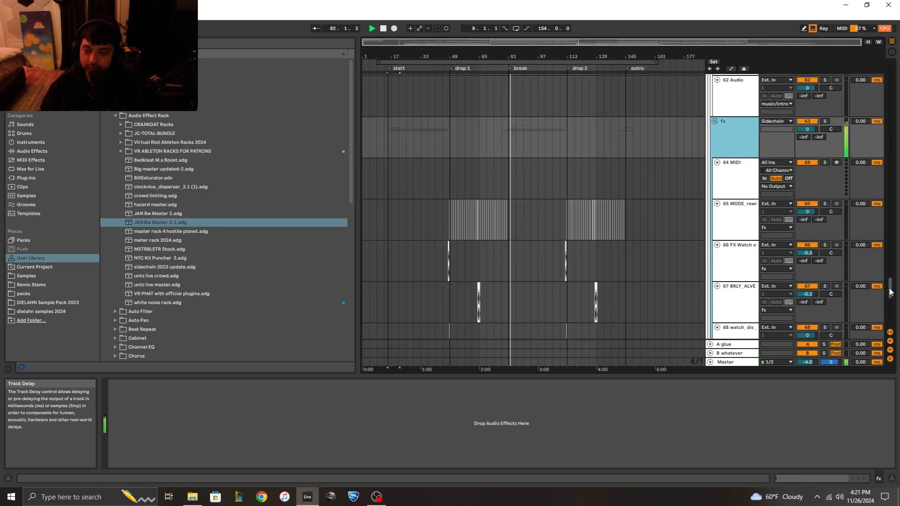
{"action": "left_click_drag", "start_coordinate": [890, 287], "coordinate": [891, 84]}
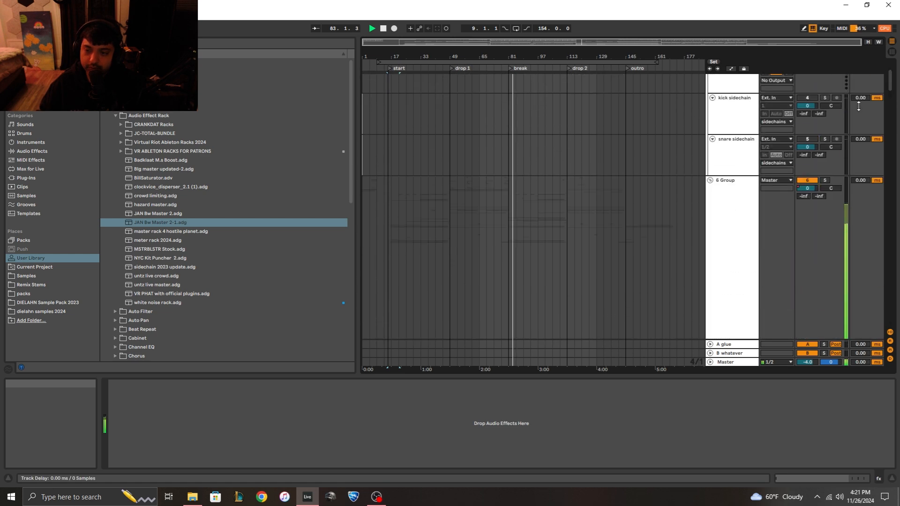
{"action": "left_click", "coordinate": [722, 182]}
{"action": "left_click", "coordinate": [708, 175]}
{"action": "left_click", "coordinate": [710, 179]}
{"action": "left_click", "coordinate": [723, 188]}
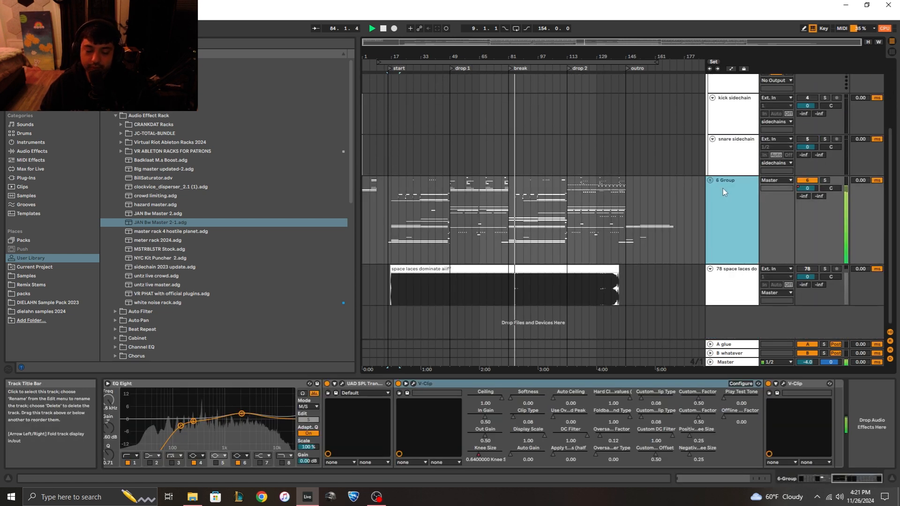
{"action": "left_click", "coordinate": [453, 214]}
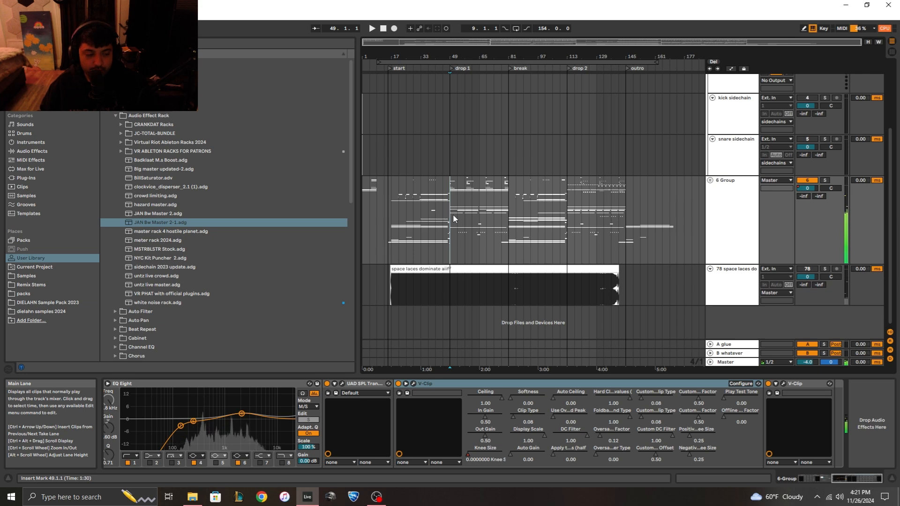
Step: Unfold the 6 Group and bypass the Audio Effect Rack that holds its device chain
{"action": "left_click", "coordinate": [728, 214]}
{"action": "left_click_drag", "start_coordinate": [855, 478], "coordinate": [817, 477]}
{"action": "left_click", "coordinate": [714, 190]}
{"action": "left_click", "coordinate": [712, 181]}
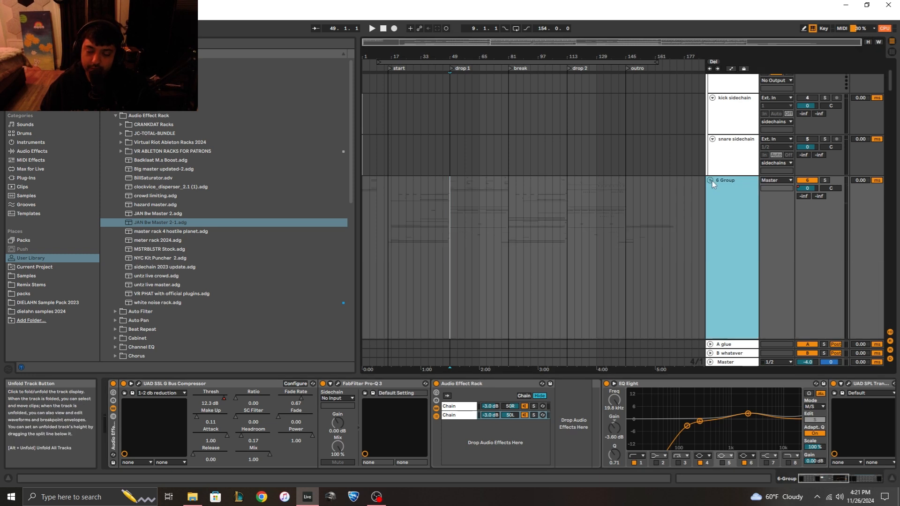
{"action": "left_click", "coordinate": [113, 385]}
{"action": "left_click", "coordinate": [713, 252]}
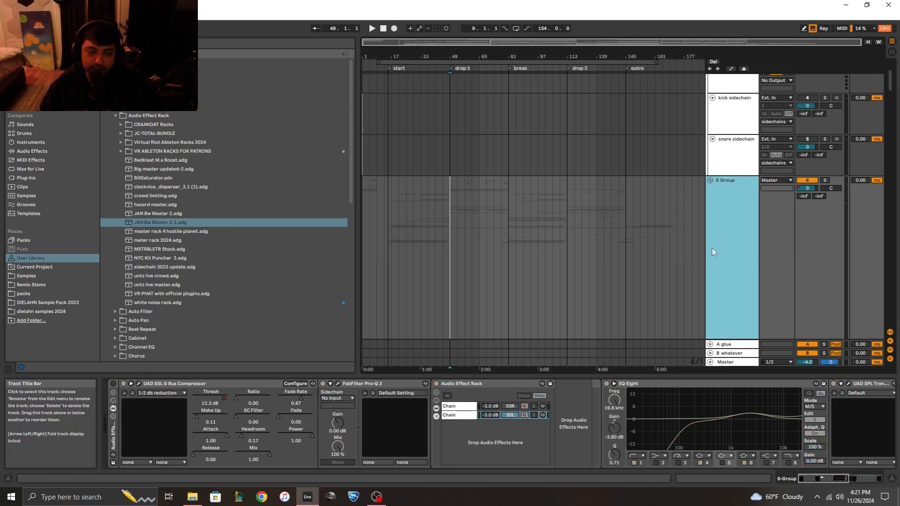
{"action": "left_click", "coordinate": [37, 178]}
{"action": "scroll", "coordinate": [196, 271], "scroll_direction": "down", "scroll_amount": 10}
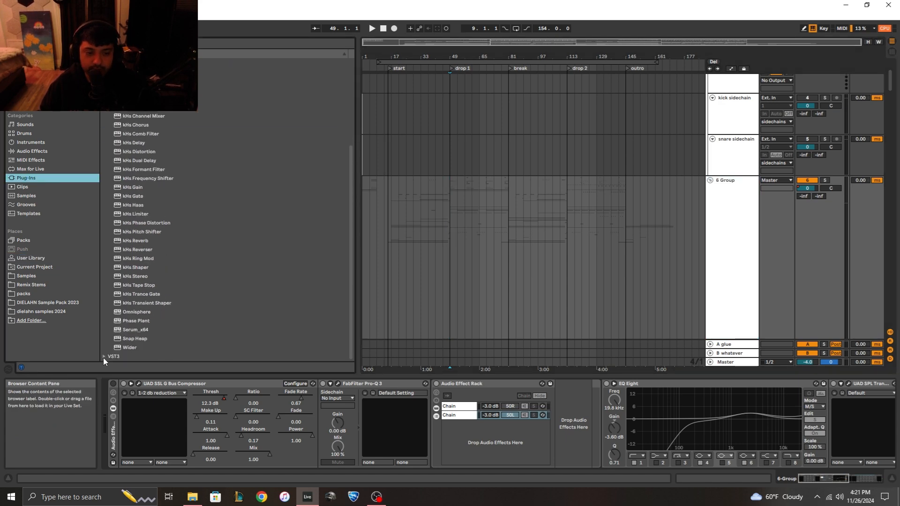
{"action": "scroll", "coordinate": [207, 197], "scroll_direction": "up", "scroll_amount": 5}
{"action": "double_click", "coordinate": [150, 184]}
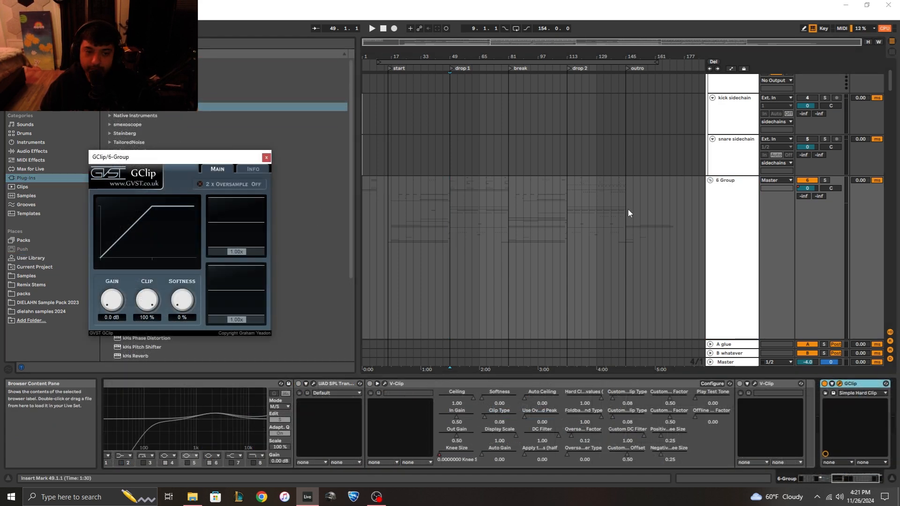
Step: Play the track from drop 1 and check the Master's loudness and levels in Insight 2
{"action": "left_click", "coordinate": [446, 216]}
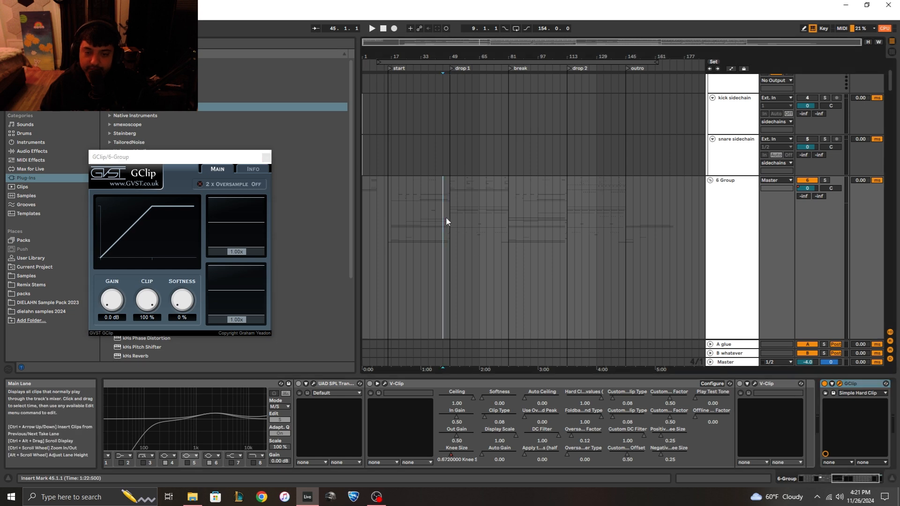
{"action": "left_click", "coordinate": [745, 362]}
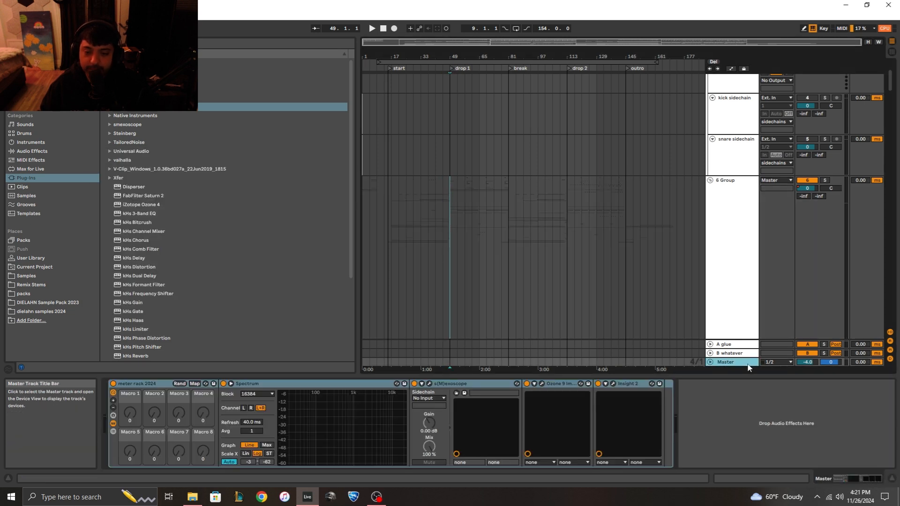
{"action": "left_click", "coordinate": [613, 383]}
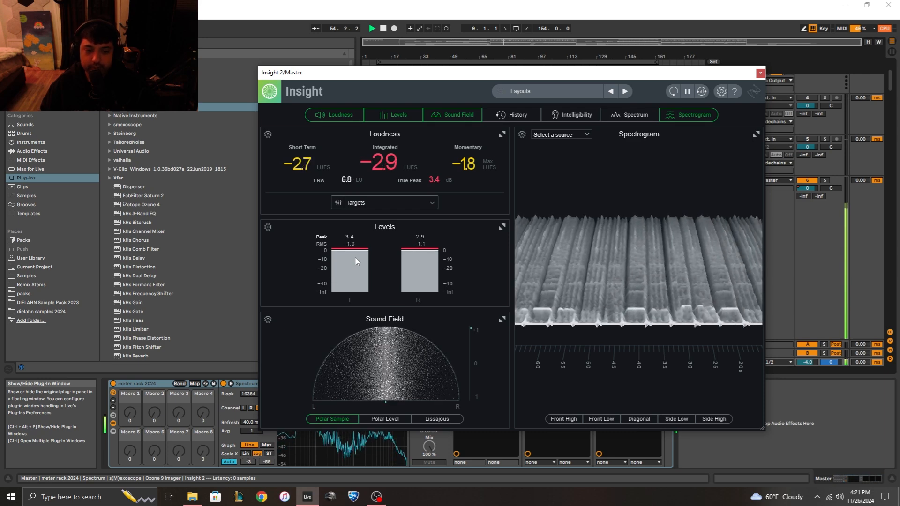
{"action": "left_click", "coordinate": [808, 434]}
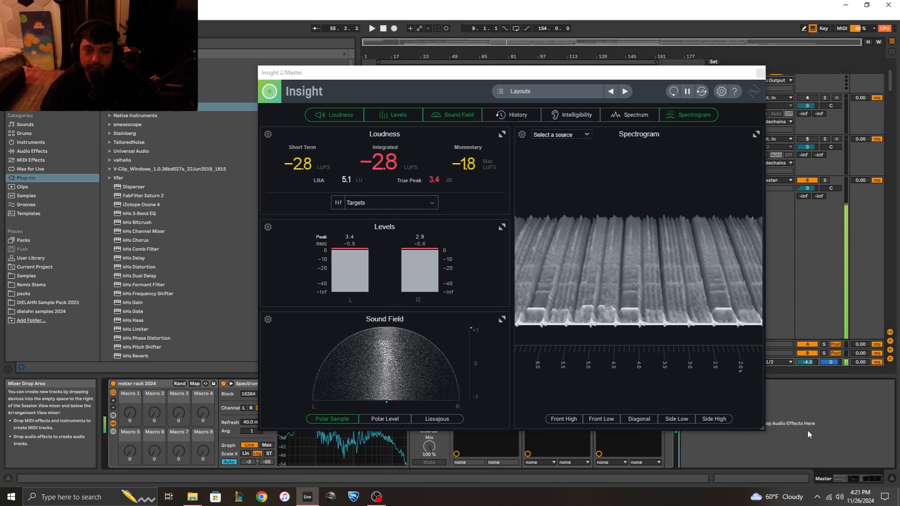
{"action": "key", "text": "space"}
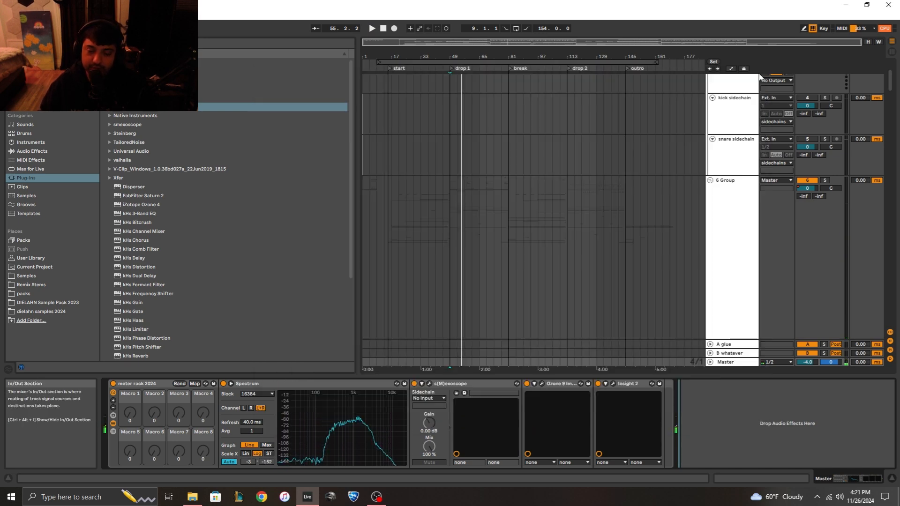
Step: Close the GClip window and review the 6 Group's chain, from the bypassed bus compressor and Pro-Q 3 to GClip
{"action": "left_click", "coordinate": [720, 243]}
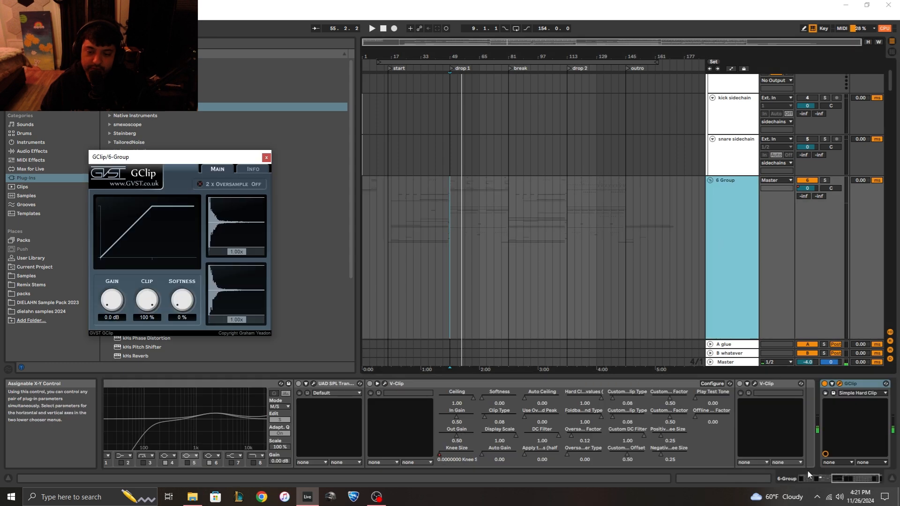
{"action": "left_click_drag", "start_coordinate": [851, 485], "coordinate": [818, 482]}
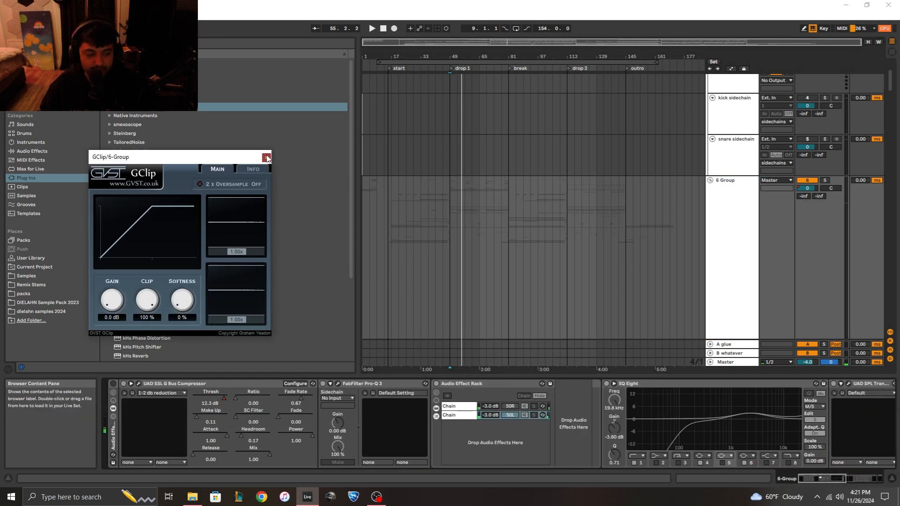
{"action": "left_click", "coordinate": [266, 157]}
{"action": "scroll", "coordinate": [741, 423], "scroll_direction": "down", "scroll_amount": 5}
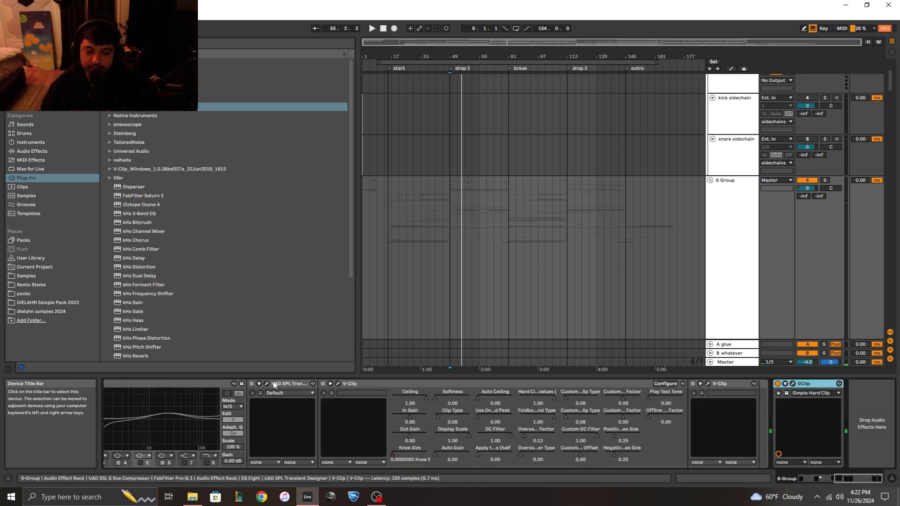
{"action": "left_click", "coordinate": [811, 384]}
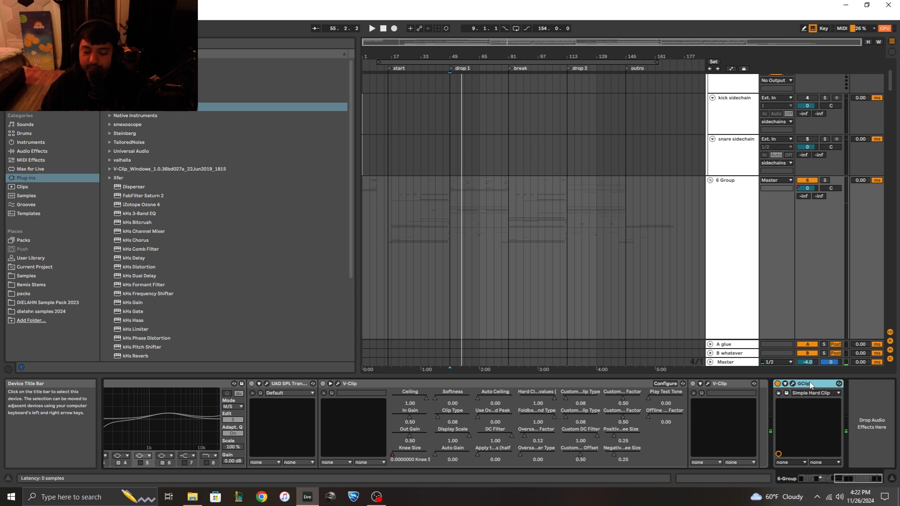
{"action": "left_click", "coordinate": [735, 261]}
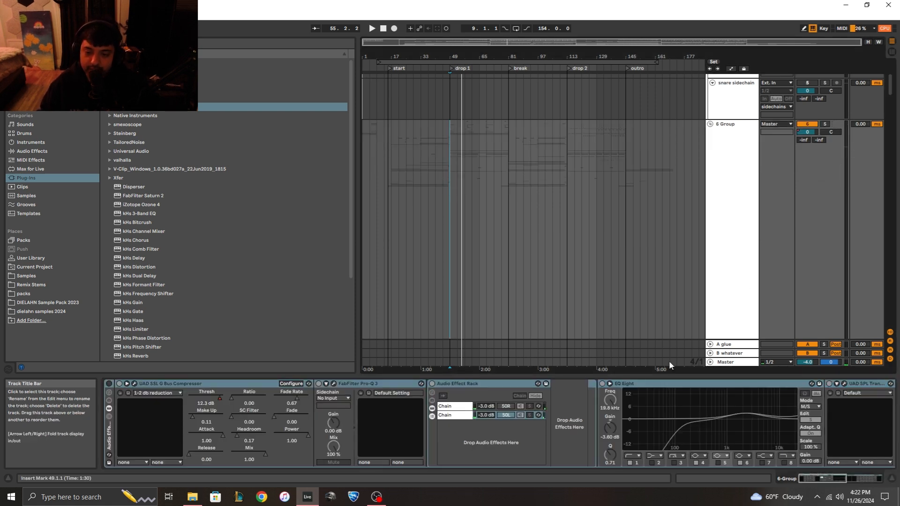
{"action": "left_click", "coordinate": [358, 387]}
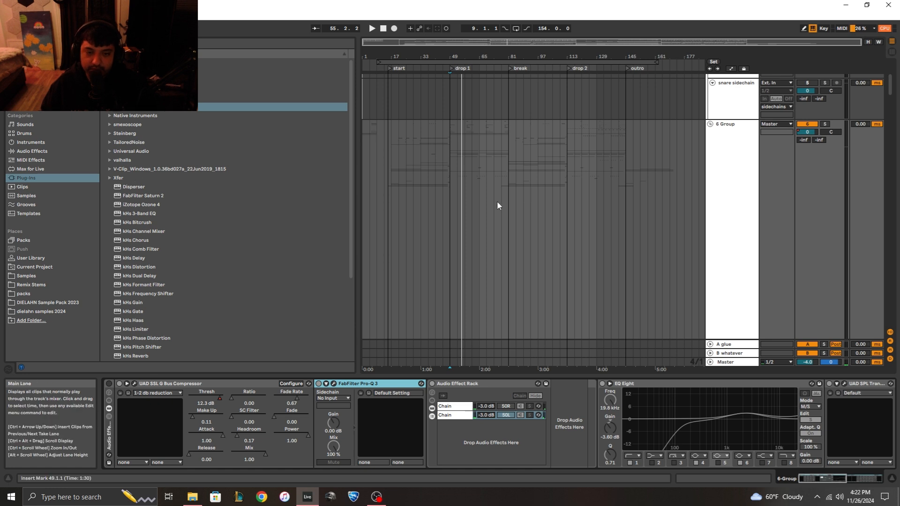
{"action": "left_click", "coordinate": [428, 188]}
{"action": "left_click", "coordinate": [420, 195]}
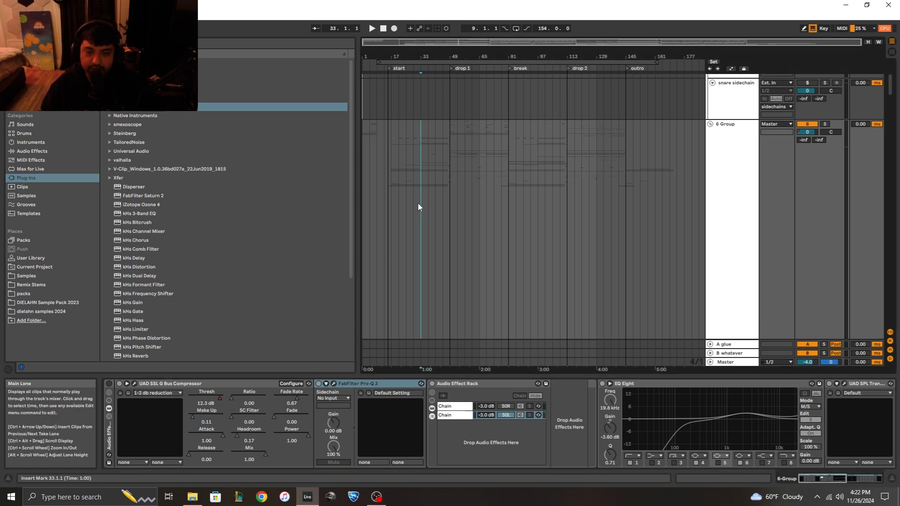
{"action": "left_click_drag", "start_coordinate": [422, 160], "coordinate": [443, 234]}
{"action": "left_click", "coordinate": [437, 156]}
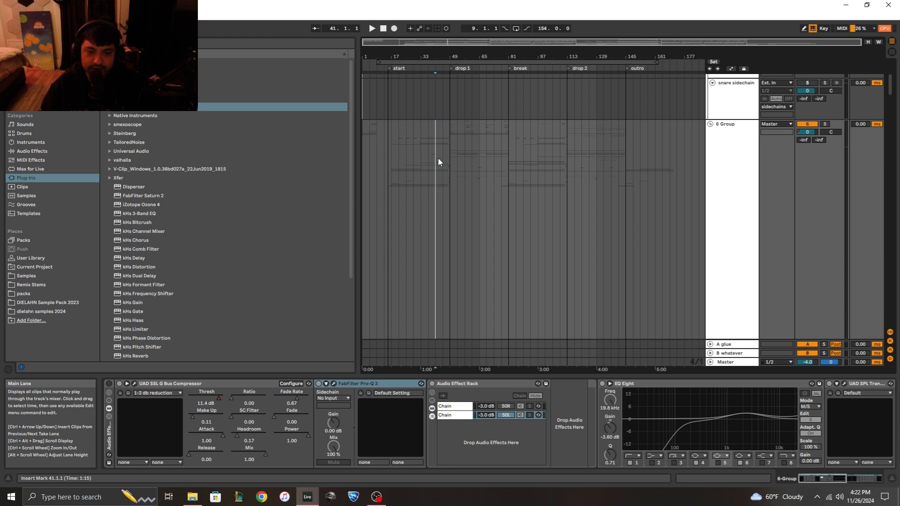
{"action": "left_click", "coordinate": [450, 154]}
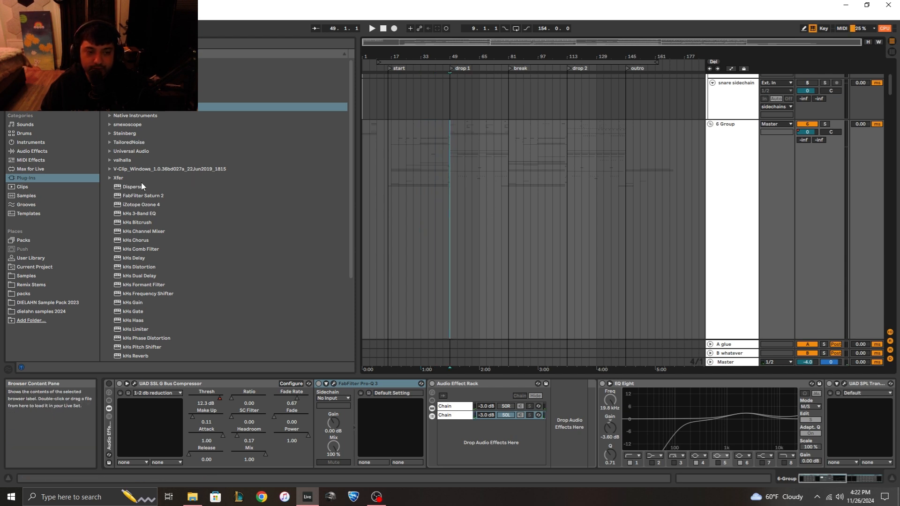
Step: Add the iZotope Ozone 9 Match EQ plug-in to audio track 78, space laces dominate
{"action": "scroll", "coordinate": [163, 234], "scroll_direction": "down", "scroll_amount": 3}
{"action": "scroll", "coordinate": [155, 237], "scroll_direction": "up", "scroll_amount": 3}
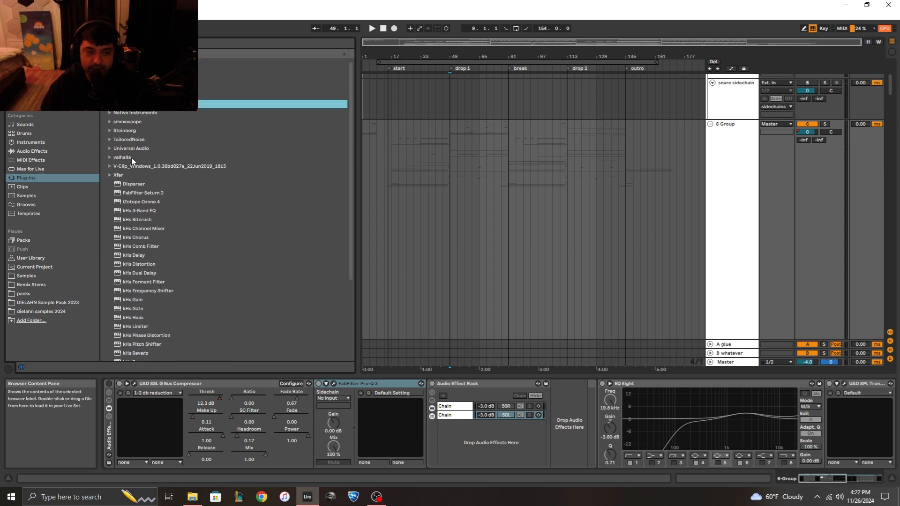
{"action": "scroll", "coordinate": [131, 157], "scroll_direction": "down", "scroll_amount": 1}
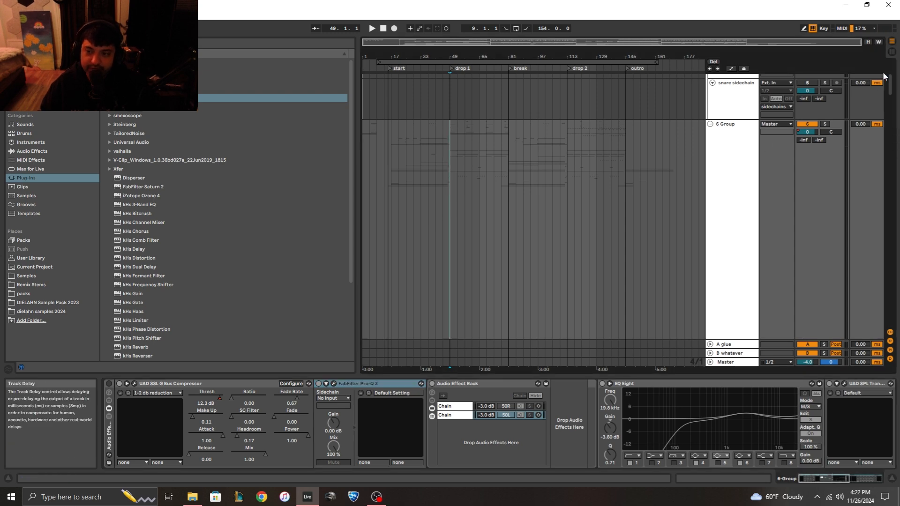
{"action": "left_click_drag", "start_coordinate": [890, 89], "coordinate": [880, 333]}
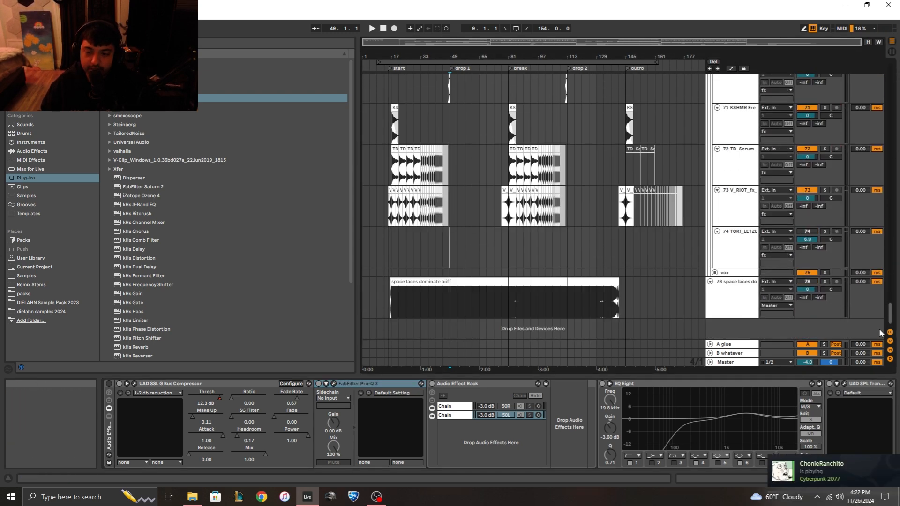
{"action": "left_click", "coordinate": [773, 300]}
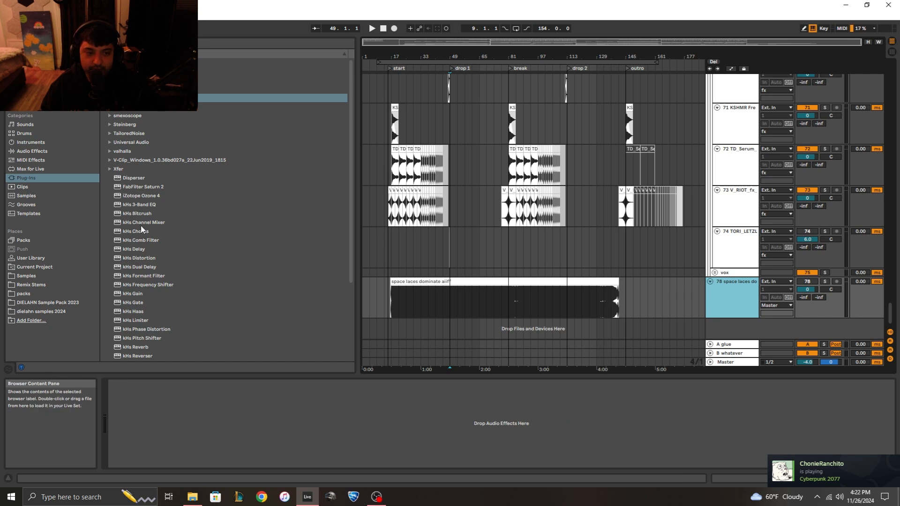
{"action": "left_click", "coordinate": [110, 89]}
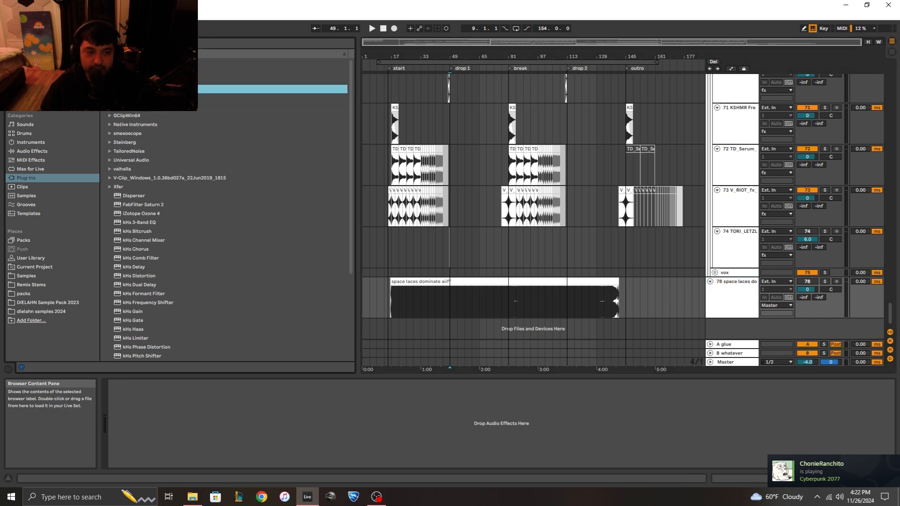
{"action": "left_click", "coordinate": [105, 62]}
{"action": "left_click", "coordinate": [105, 71]}
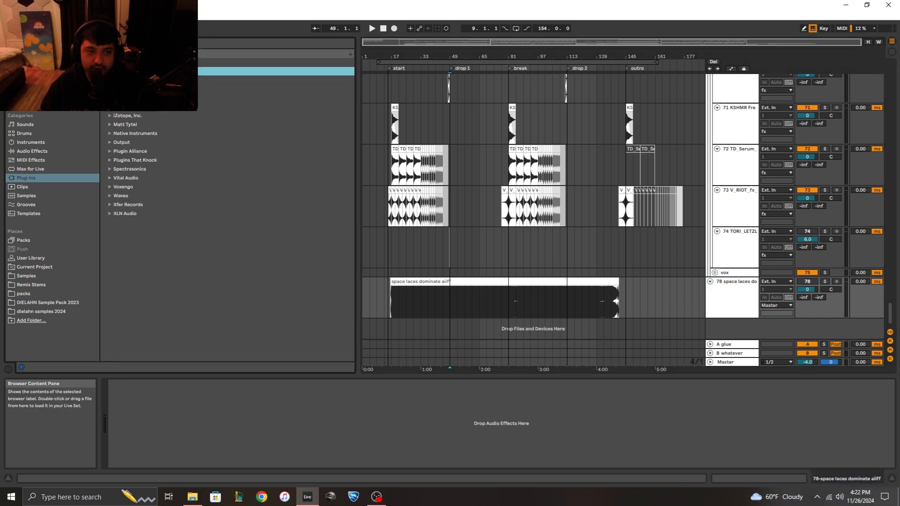
{"action": "left_click", "coordinate": [111, 113]}
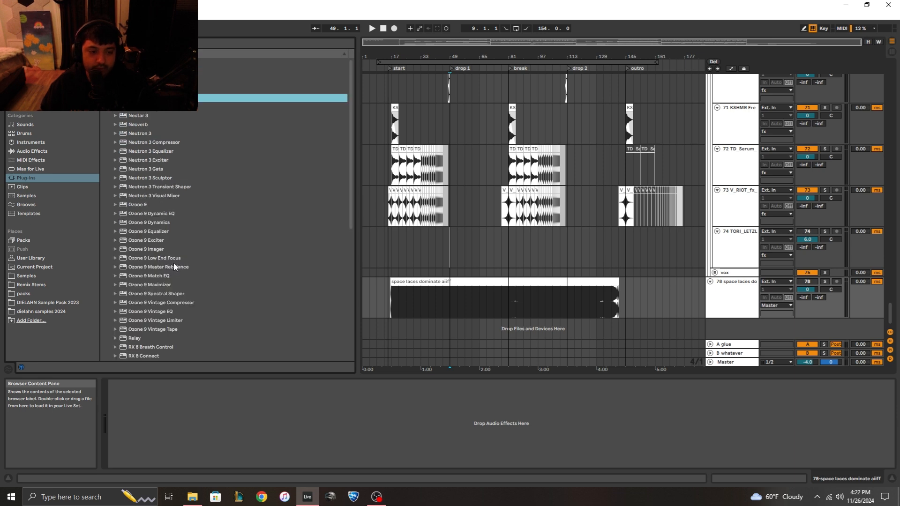
{"action": "left_click_drag", "start_coordinate": [159, 278], "coordinate": [342, 456]}
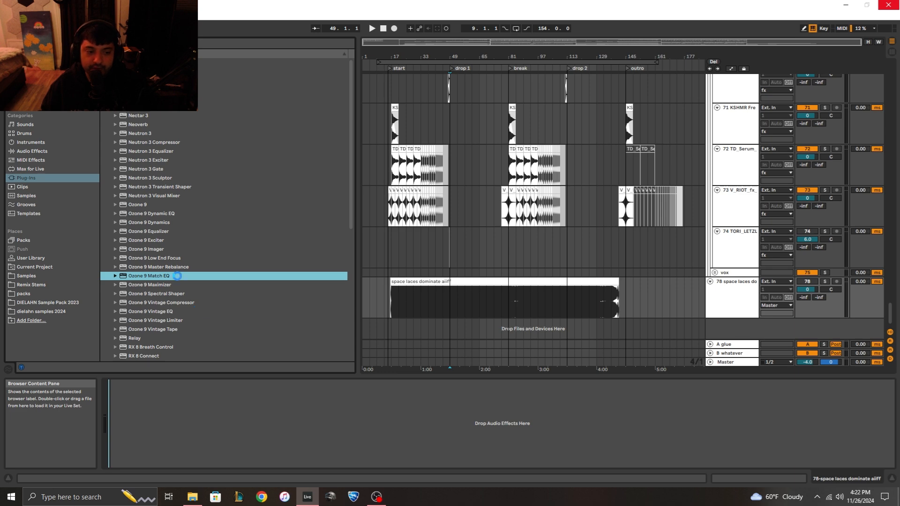
Step: Start and stop a reference spectrum capture in Match EQ on the space laces dominate track
{"action": "left_click_drag", "start_coordinate": [458, 79], "coordinate": [373, 295]}
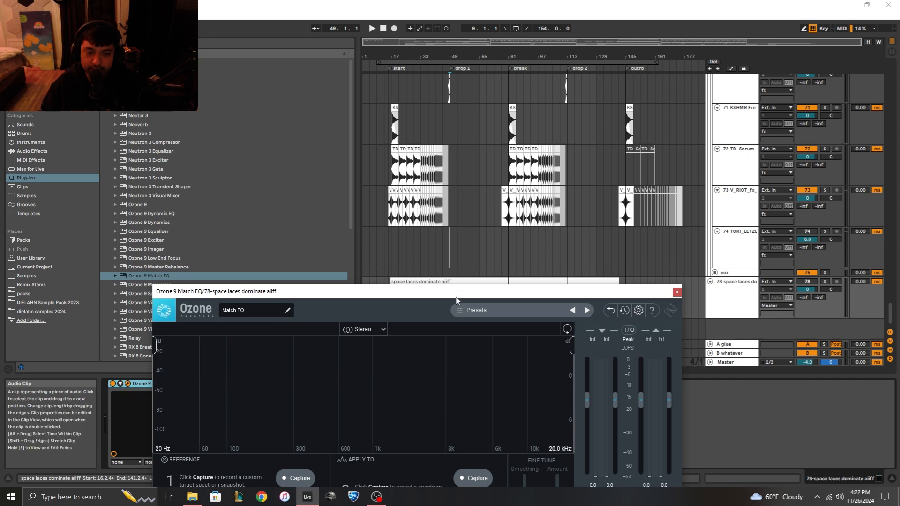
{"action": "left_click_drag", "start_coordinate": [453, 296], "coordinate": [469, 56]}
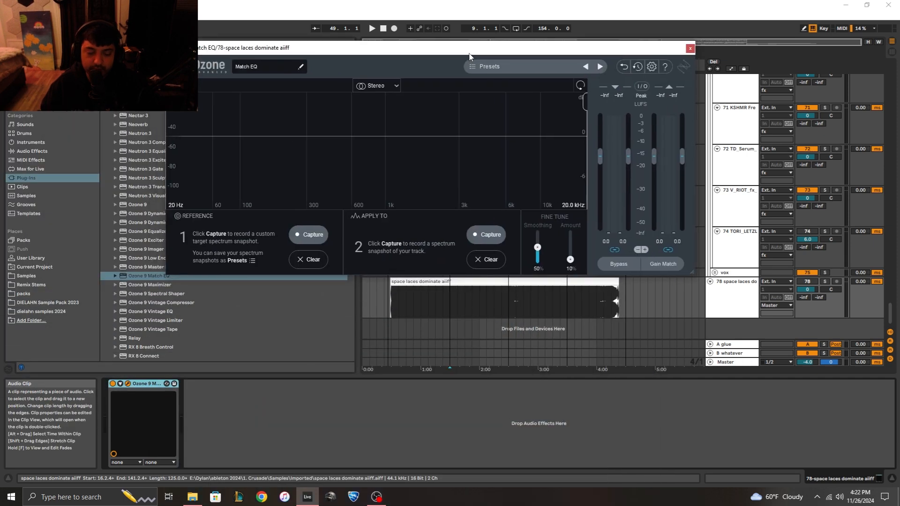
{"action": "left_click", "coordinate": [302, 236]}
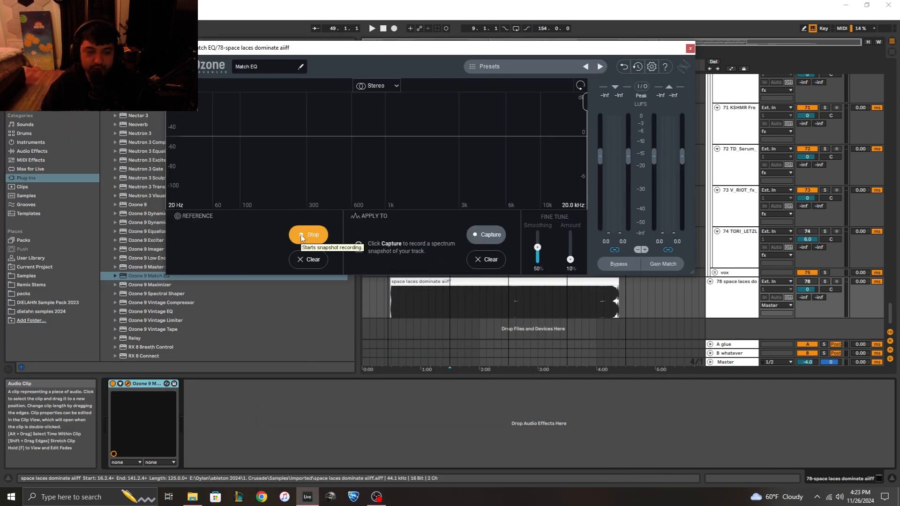
{"action": "left_click", "coordinate": [301, 237]}
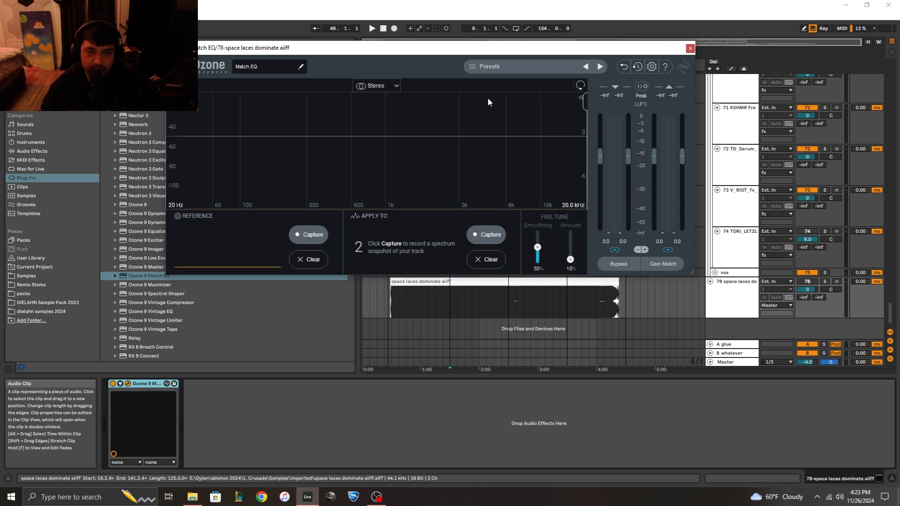
Step: Look through the Match EQ preset manager and close it without saving a preset
{"action": "left_click", "coordinate": [472, 69]}
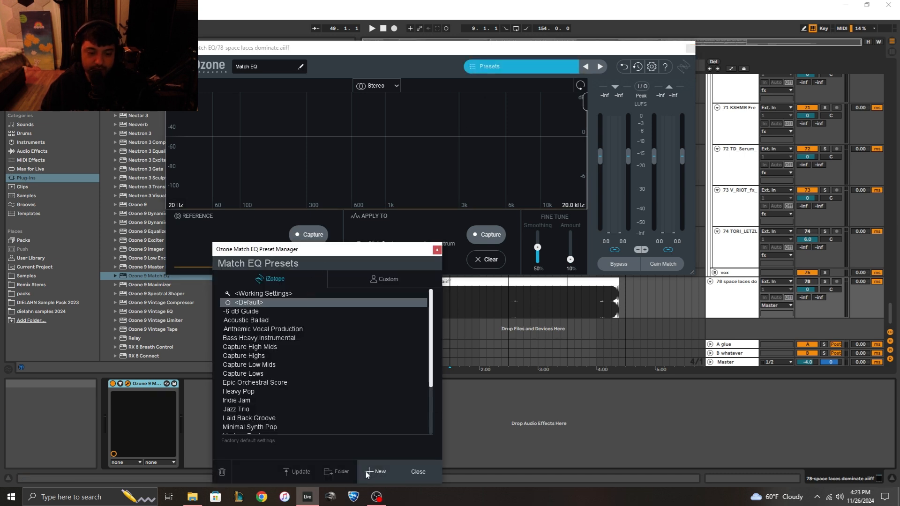
{"action": "left_click", "coordinate": [437, 250]}
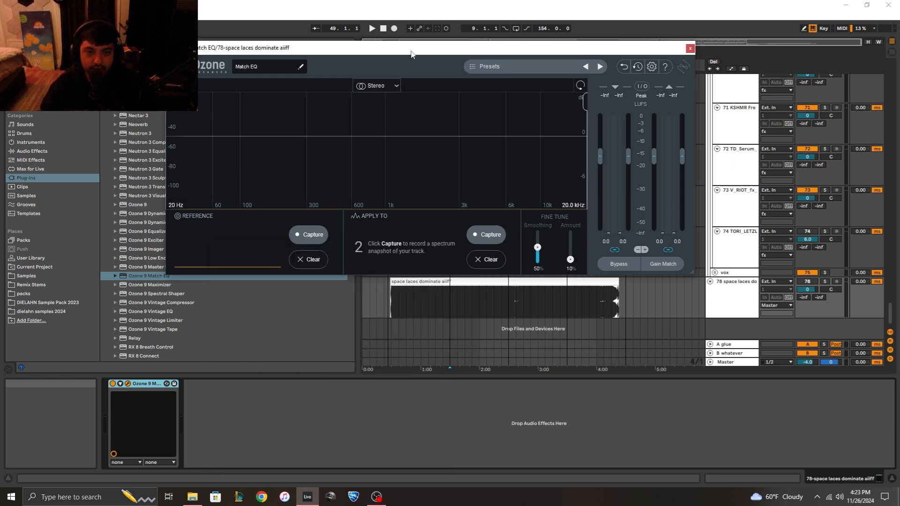
Step: Try the Match EQ fine-tuning by raising Smoothing to 100% and lowering it to 43%
{"action": "left_click_drag", "start_coordinate": [411, 53], "coordinate": [403, 110]}
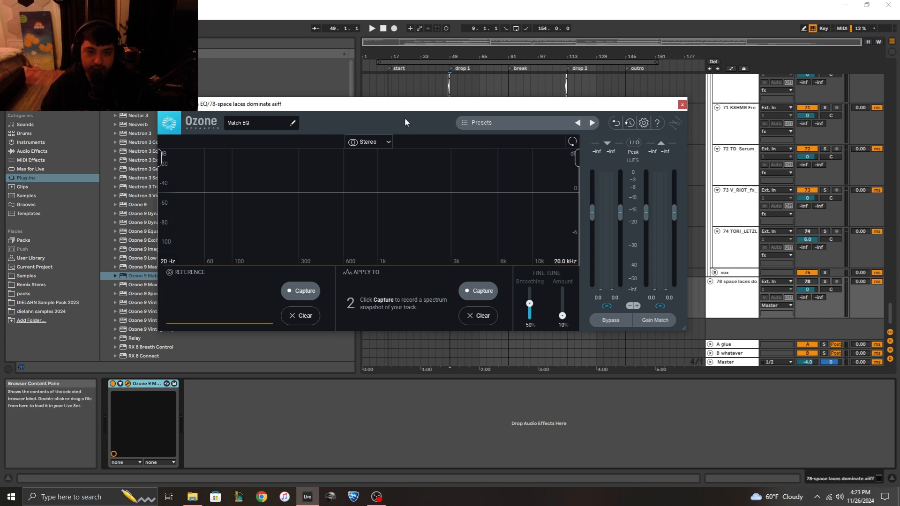
{"action": "left_click_drag", "start_coordinate": [404, 105], "coordinate": [358, 156]}
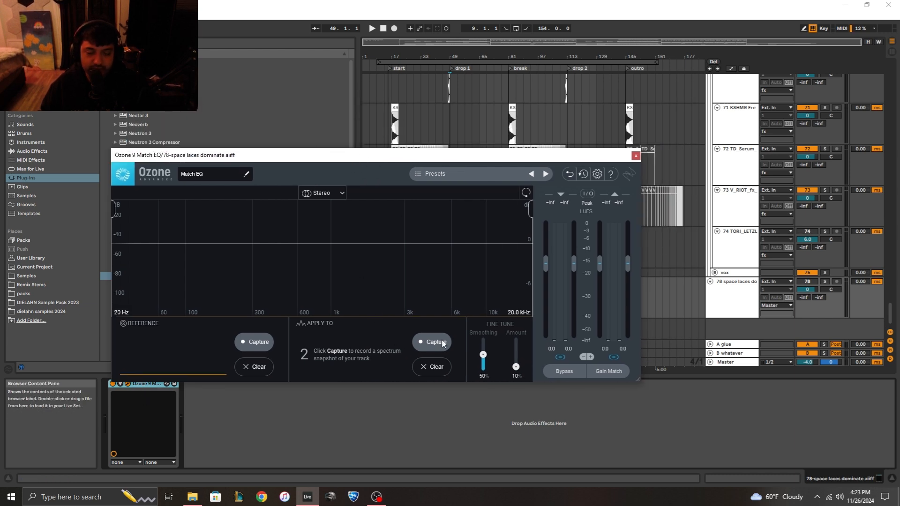
{"action": "left_click_drag", "start_coordinate": [426, 158], "coordinate": [381, 113]}
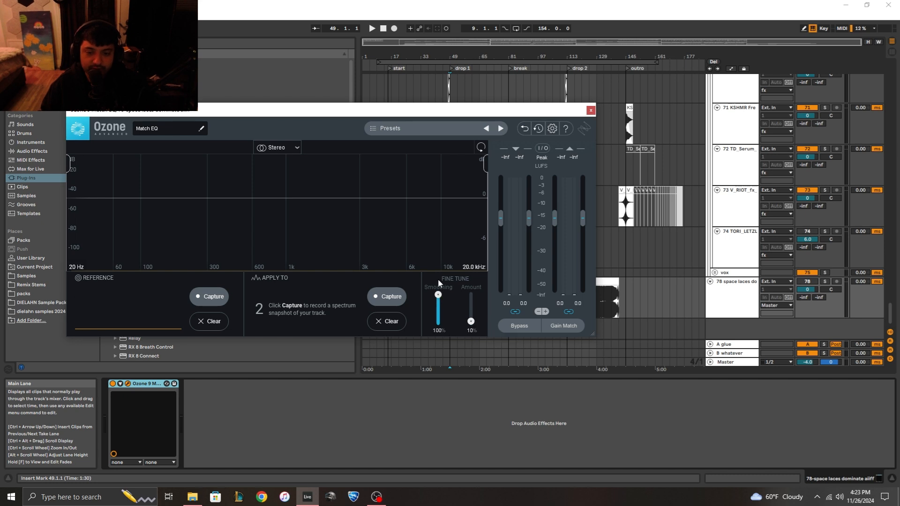
{"action": "left_click", "coordinate": [471, 325]}
{"action": "left_click", "coordinate": [473, 311]}
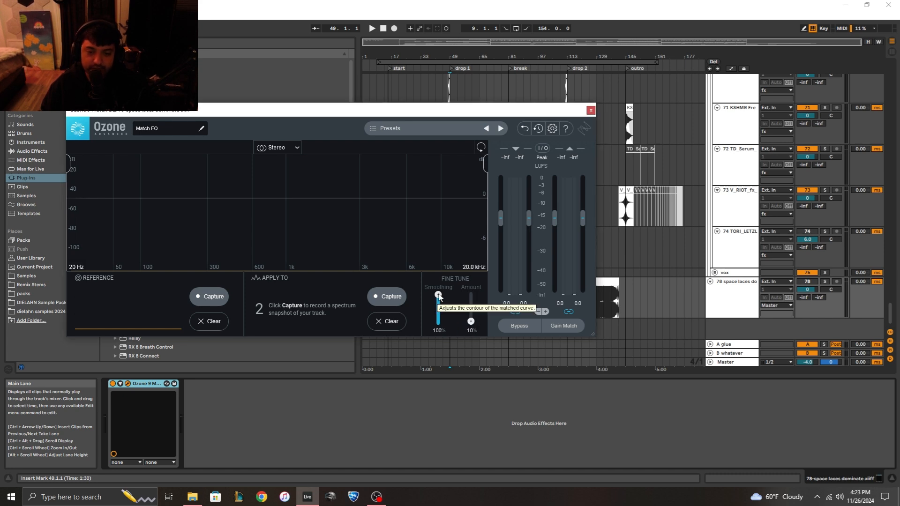
{"action": "left_click_drag", "start_coordinate": [439, 299], "coordinate": [440, 314]}
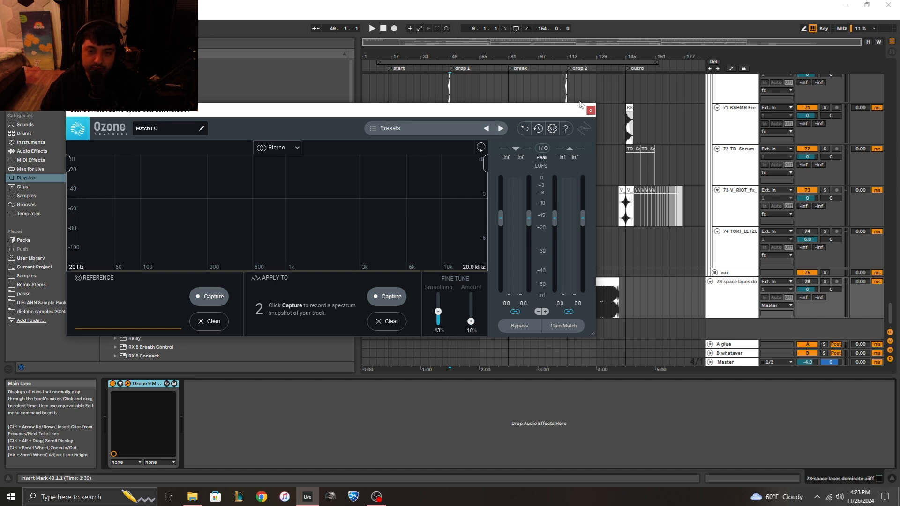
Step: Close the Match EQ window and delete the plug-in from track 78, space laces dominate
{"action": "left_click", "coordinate": [592, 111]}
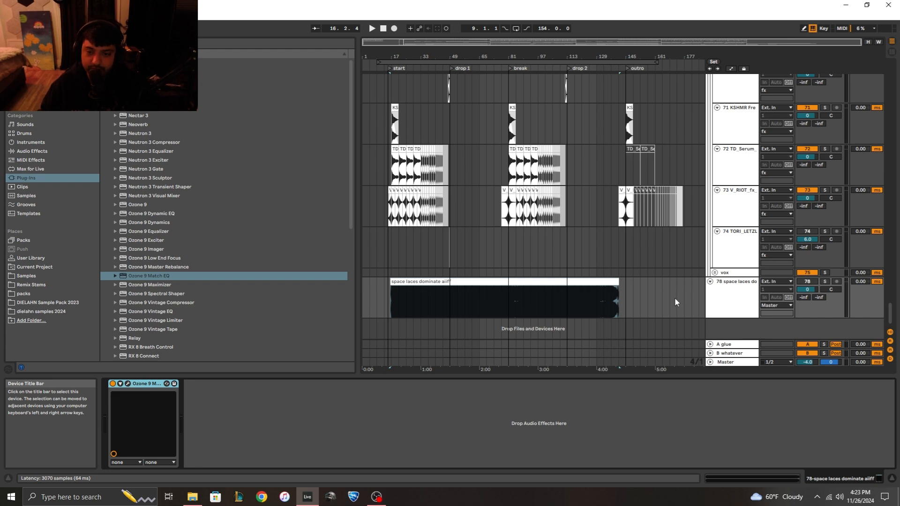
{"action": "key", "text": "Delete"}
Step: Find the Sidechain group and review its device chain, including V-Clip, LFOTool and JC-Sidechain
{"action": "scroll", "coordinate": [669, 195], "scroll_direction": "up", "scroll_amount": 5}
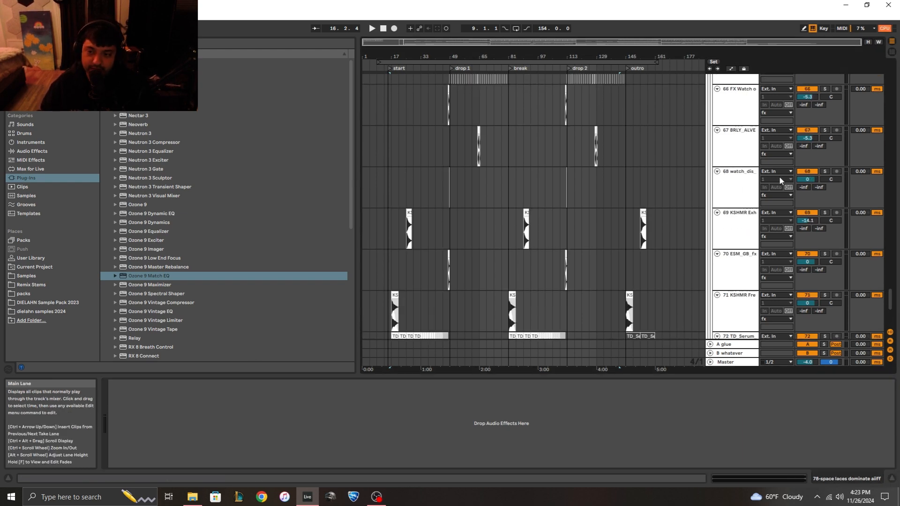
{"action": "scroll", "coordinate": [732, 182], "scroll_direction": "up", "scroll_amount": 15}
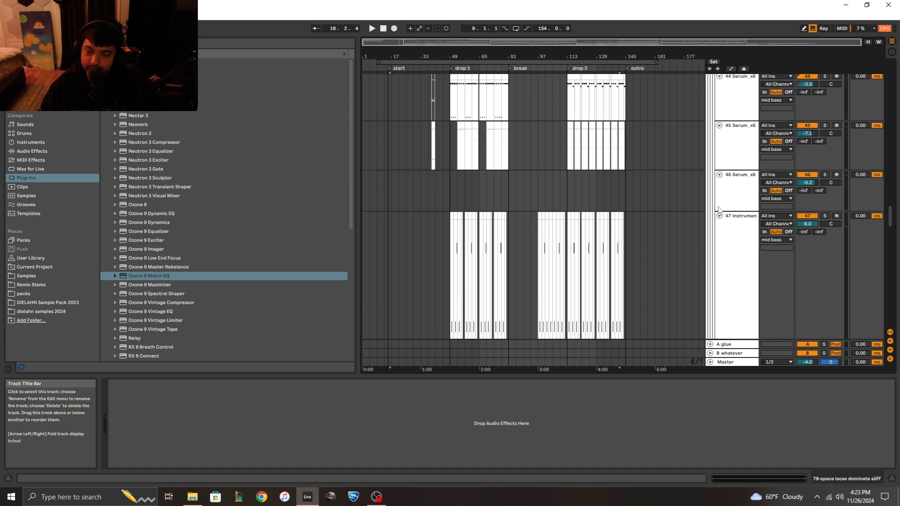
{"action": "scroll", "coordinate": [719, 210], "scroll_direction": "up", "scroll_amount": 2}
{"action": "left_click", "coordinate": [157, 241]}
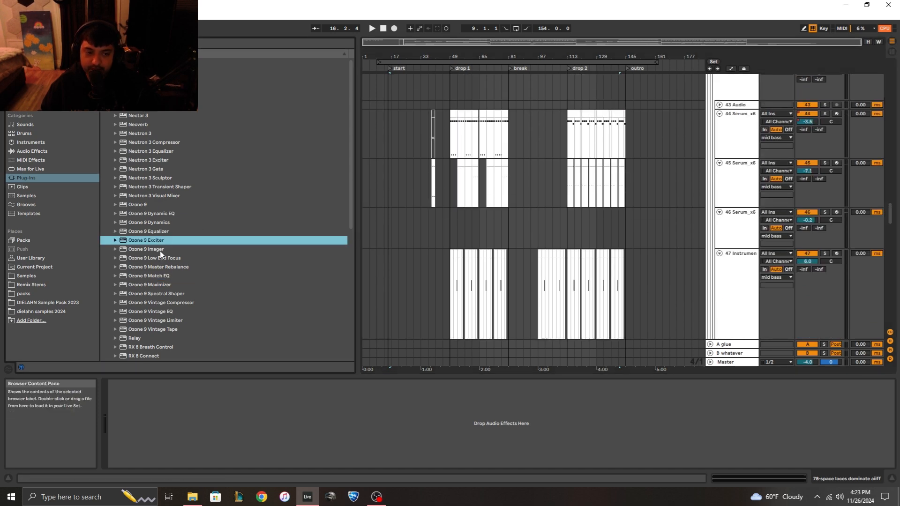
{"action": "left_click", "coordinate": [161, 249]}
{"action": "scroll", "coordinate": [728, 187], "scroll_direction": "up", "scroll_amount": 6}
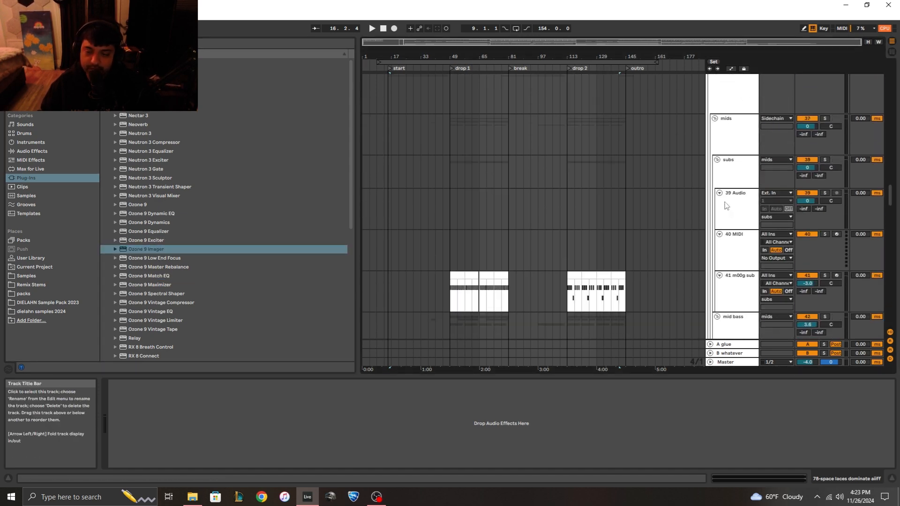
{"action": "scroll", "coordinate": [726, 205], "scroll_direction": "up", "scroll_amount": 5}
{"action": "left_click", "coordinate": [733, 262]}
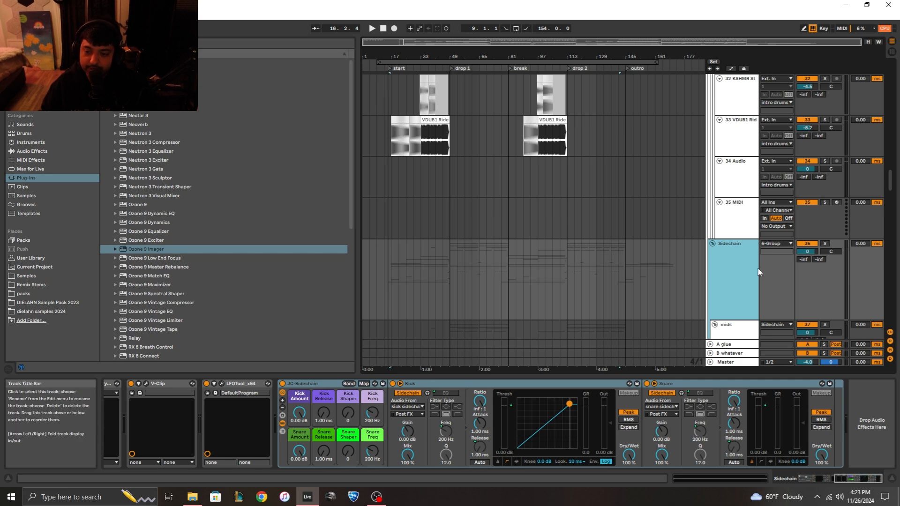
{"action": "scroll", "coordinate": [712, 264], "scroll_direction": "down", "scroll_amount": 4}
{"action": "scroll", "coordinate": [722, 235], "scroll_direction": "down", "scroll_amount": 2}
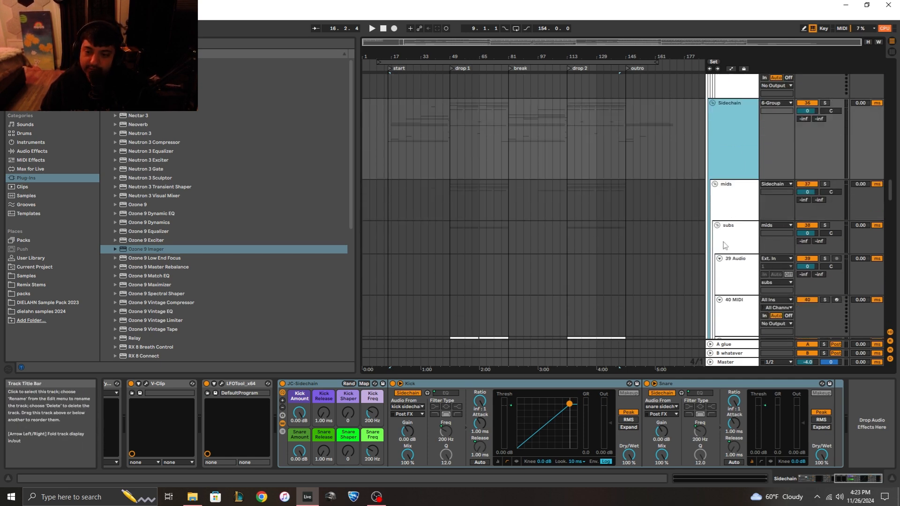
{"action": "left_click", "coordinate": [731, 202]}
{"action": "left_click", "coordinate": [737, 151]}
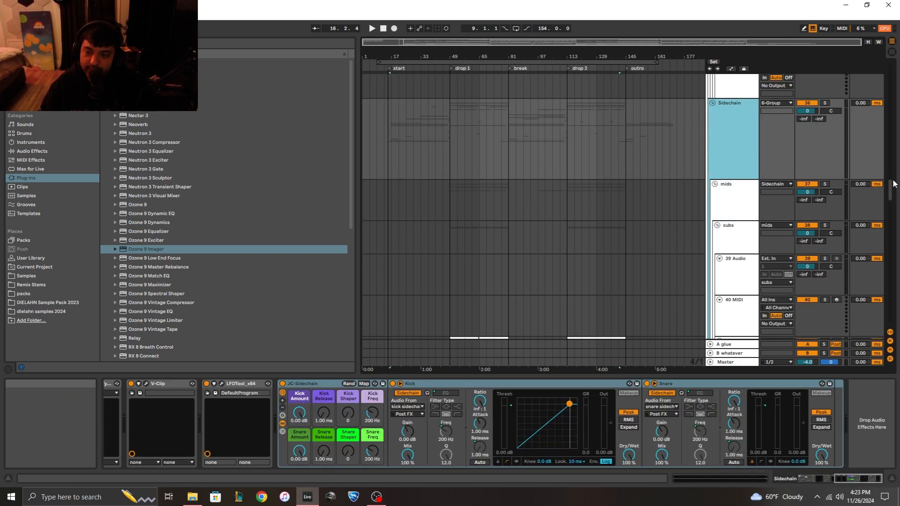
Step: Check the device chain of the intro top drums group
{"action": "left_click_drag", "start_coordinate": [893, 183], "coordinate": [892, 143]}
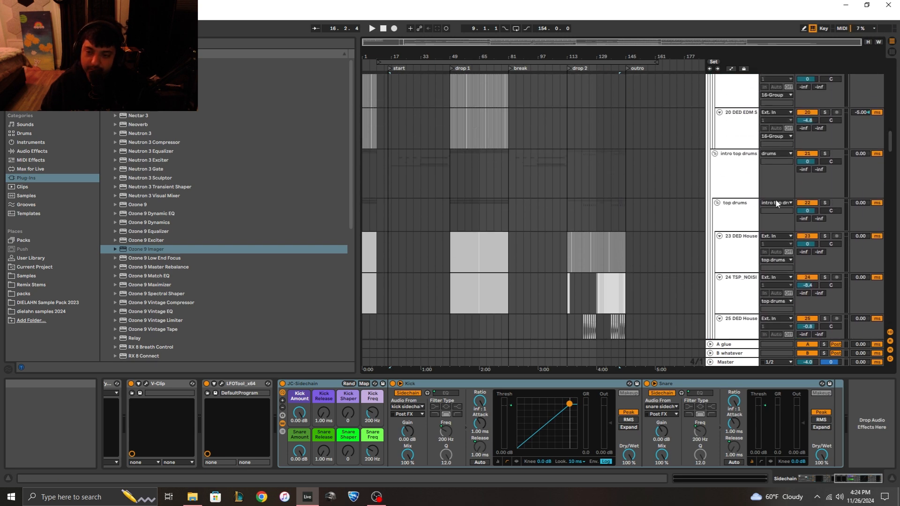
{"action": "left_click", "coordinate": [755, 219]}
{"action": "left_click", "coordinate": [757, 190]}
{"action": "scroll", "coordinate": [863, 146], "scroll_direction": "up", "scroll_amount": 5}
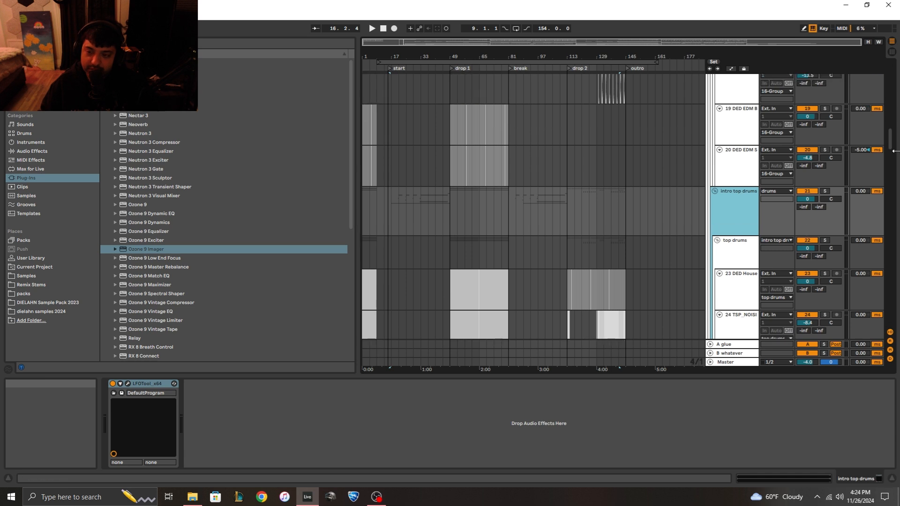
Step: Review the device chains of the Sidechain, mids and mid bass groups in turn
{"action": "scroll", "coordinate": [760, 275], "scroll_direction": "down", "scroll_amount": 8}
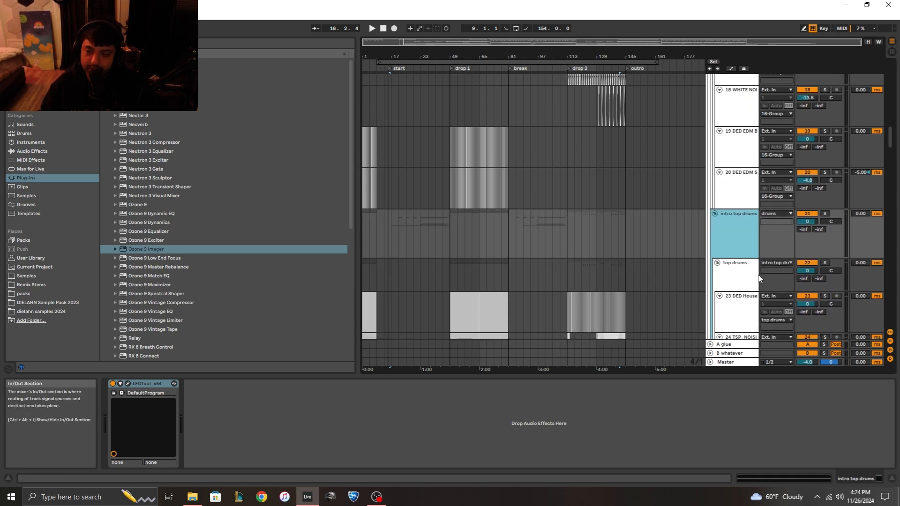
{"action": "scroll", "coordinate": [743, 279], "scroll_direction": "down", "scroll_amount": 6}
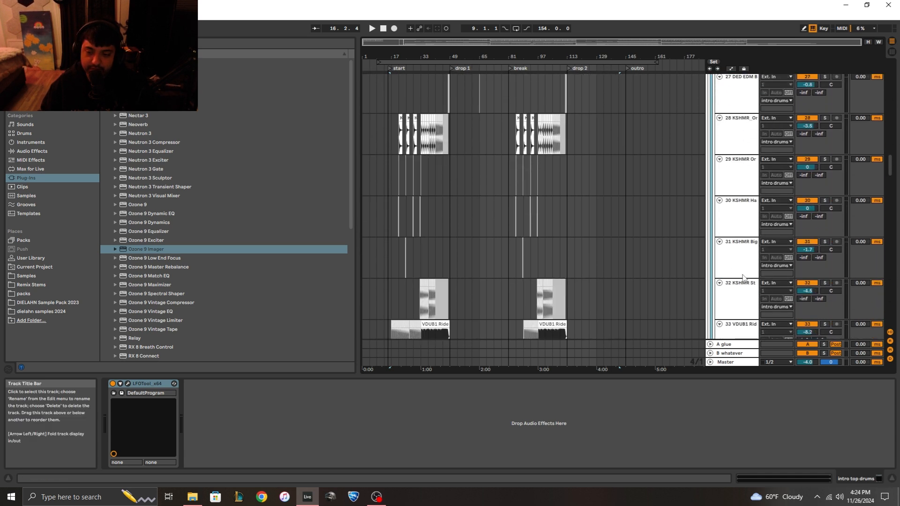
{"action": "left_click", "coordinate": [729, 276]}
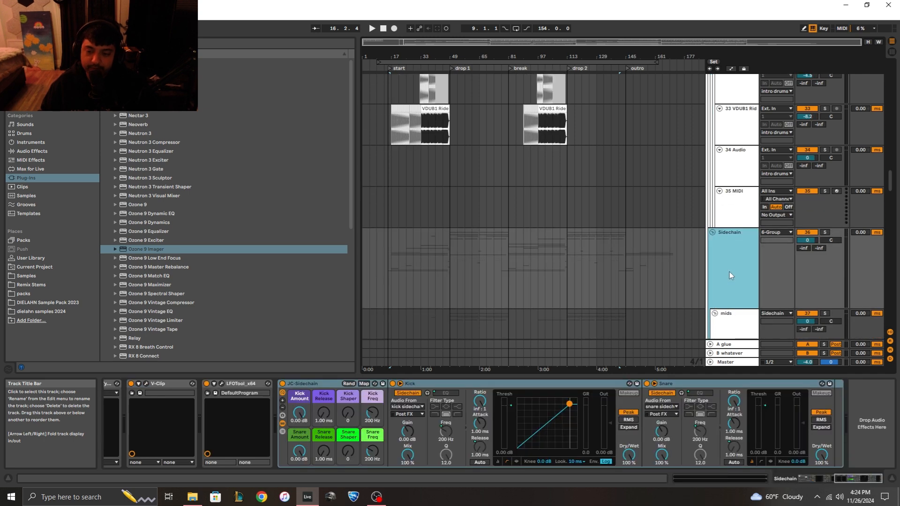
{"action": "scroll", "coordinate": [727, 262], "scroll_direction": "down", "scroll_amount": 3}
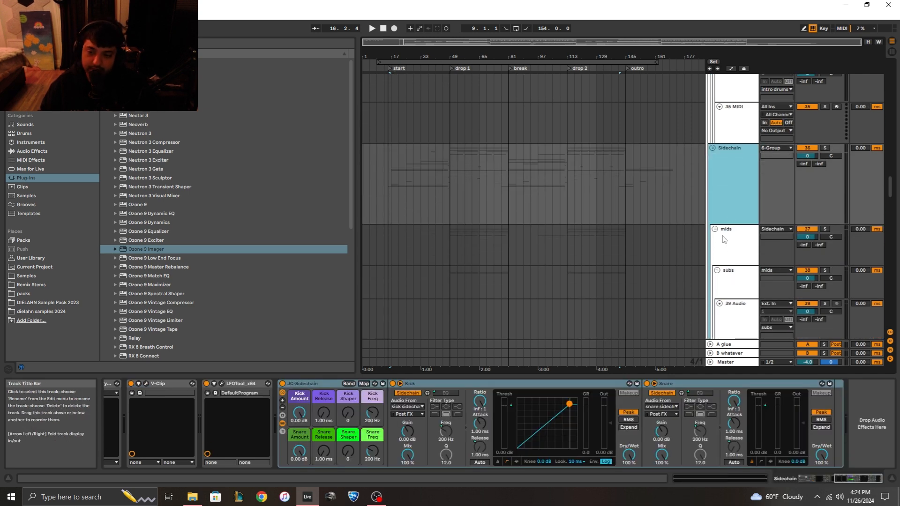
{"action": "left_click", "coordinate": [725, 237]}
{"action": "scroll", "coordinate": [722, 239], "scroll_direction": "down", "scroll_amount": 4}
{"action": "left_click", "coordinate": [725, 259]}
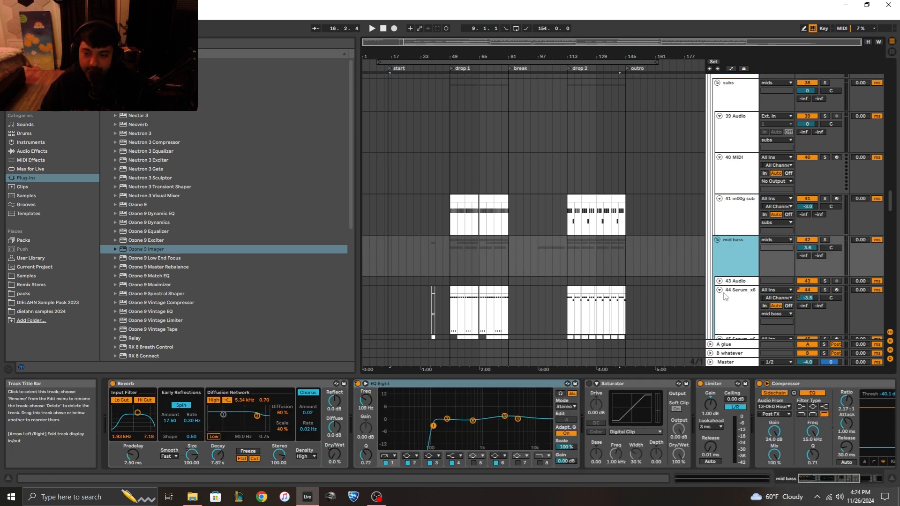
Step: Show the volume automation of track 44, Serum_x64, and select its lane from bar 33 to bar 45
{"action": "scroll", "coordinate": [745, 286], "scroll_direction": "down", "scroll_amount": 1}
{"action": "right_click", "coordinate": [811, 260]}
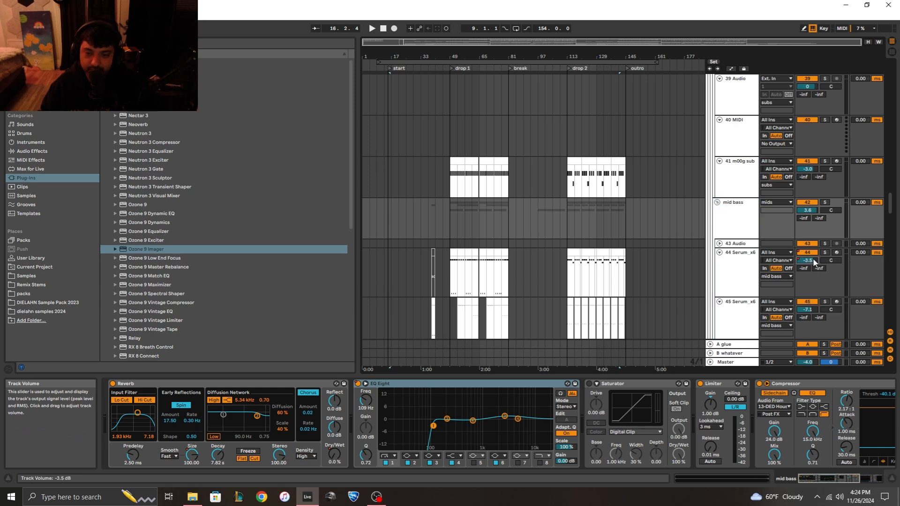
{"action": "left_click", "coordinate": [840, 263]}
{"action": "scroll", "coordinate": [471, 239], "scroll_direction": "down", "scroll_amount": 1}
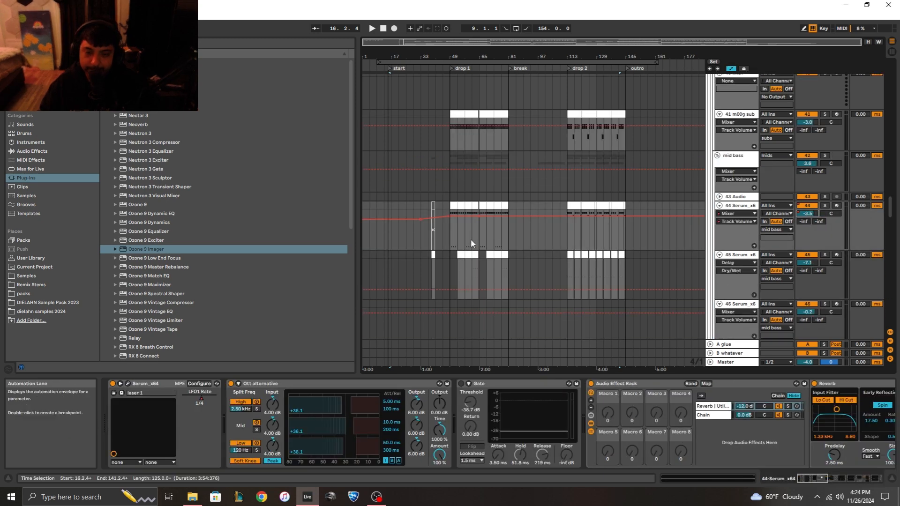
{"action": "mouse_move", "coordinate": [427, 235]}
{"action": "left_mouse_down"}
{"action": "mouse_move", "coordinate": [463, 226]}
{"action": "mouse_move", "coordinate": [444, 228]}
{"action": "left_mouse_up"}
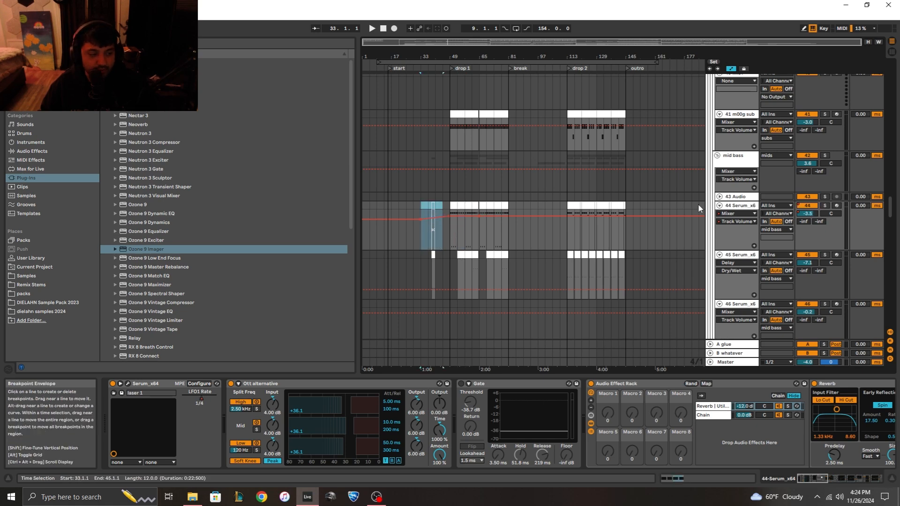
Step: Review the device chains of Serum tracks 44 and 45 within the mid bass group
{"action": "left_click", "coordinate": [742, 207]}
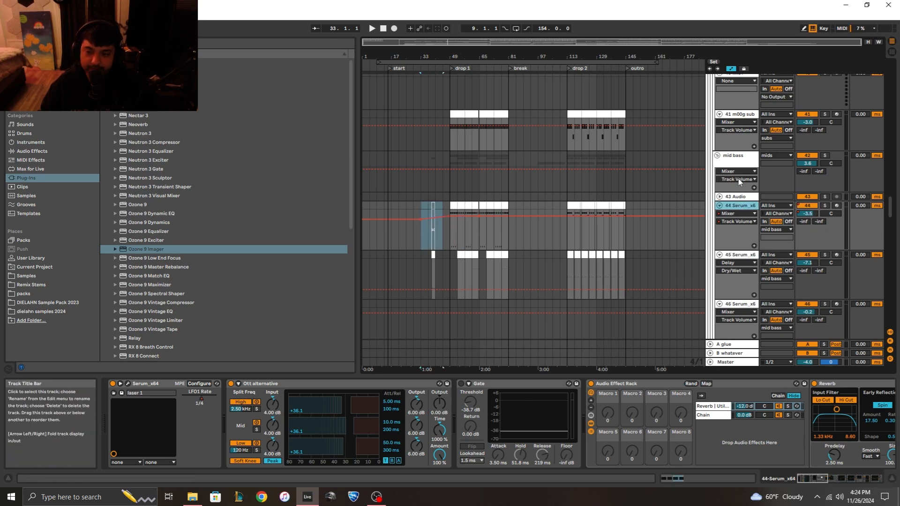
{"action": "left_click", "coordinate": [738, 165]}
{"action": "left_click", "coordinate": [735, 207]}
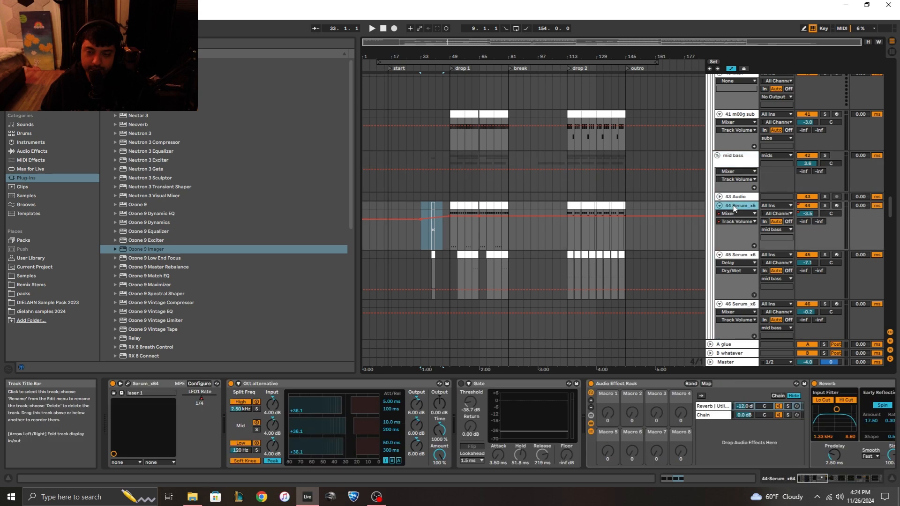
{"action": "left_click", "coordinate": [719, 255]}
{"action": "left_click", "coordinate": [730, 256]}
{"action": "left_click", "coordinate": [720, 255]}
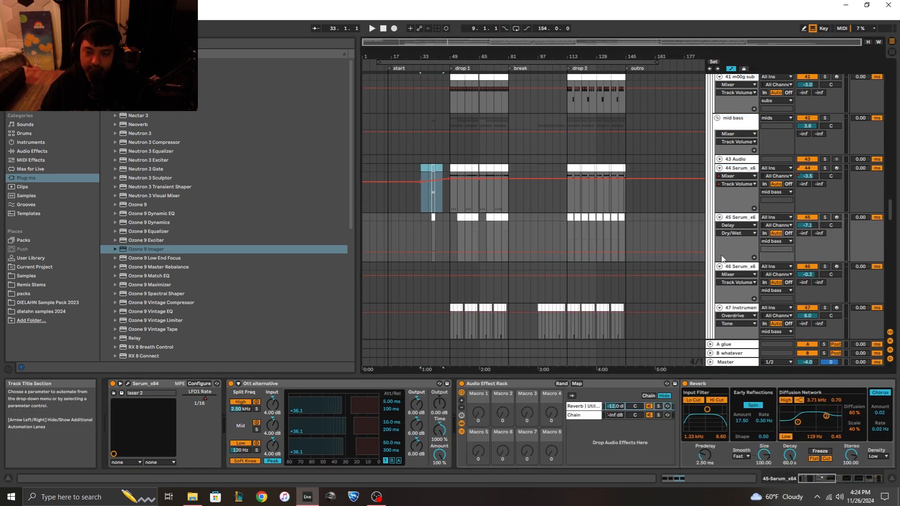
Step: Review the device chain of track 47, Instrument Rack, and fold the track
{"action": "left_click", "coordinate": [743, 308]}
{"action": "scroll", "coordinate": [750, 282], "scroll_direction": "down", "scroll_amount": 1}
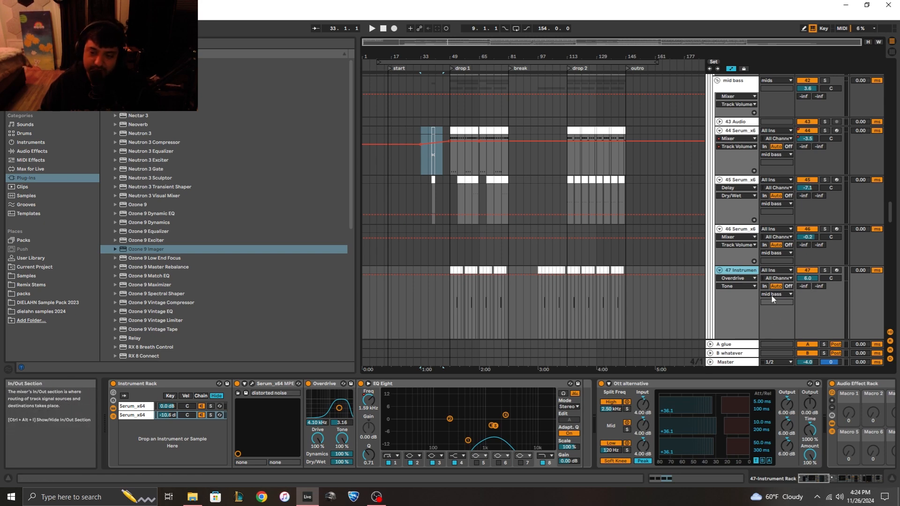
{"action": "scroll", "coordinate": [736, 287], "scroll_direction": "down", "scroll_amount": 1}
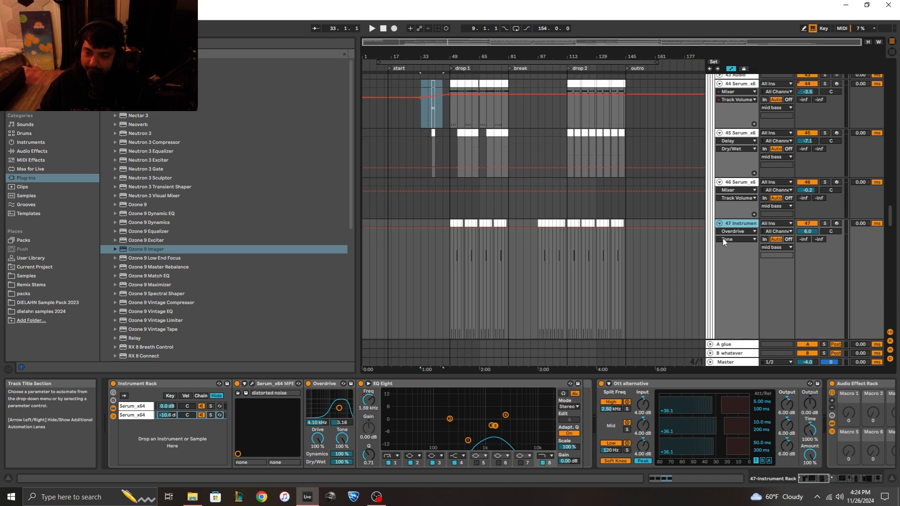
{"action": "left_click", "coordinate": [719, 224]}
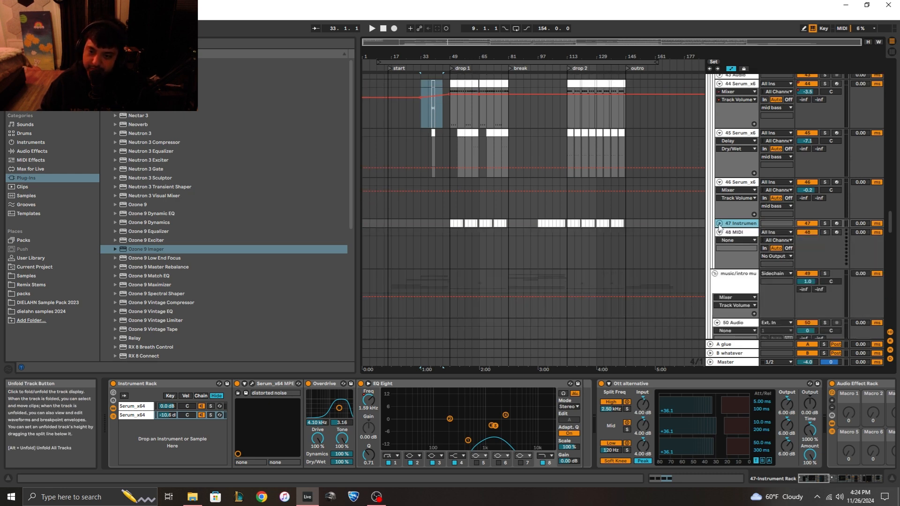
Step: Unfold track 47, Instrument Rack, and examine track 45, Serum_x64, in the drop 1 section around bar 54
{"action": "left_click", "coordinate": [720, 224]}
{"action": "left_click", "coordinate": [733, 134]}
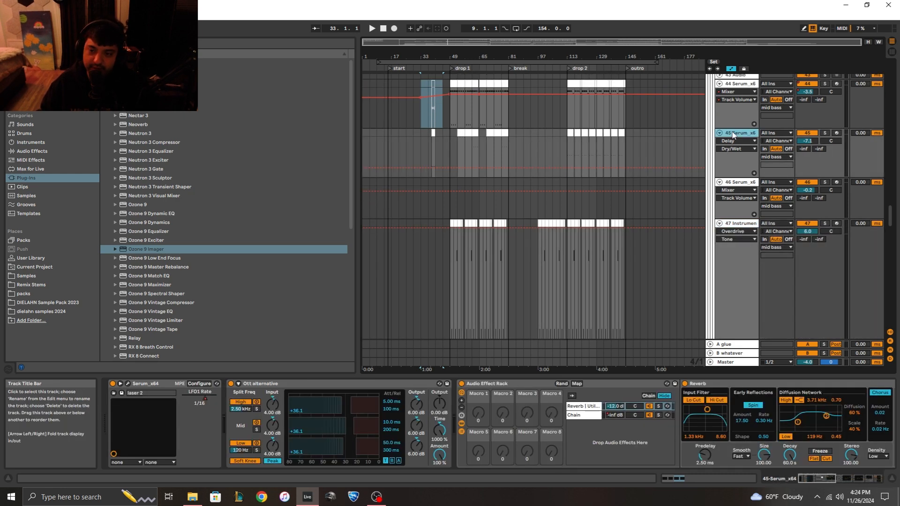
{"action": "left_click_drag", "start_coordinate": [466, 56], "coordinate": [478, 120]}
{"action": "scroll", "coordinate": [657, 206], "scroll_direction": "up", "scroll_amount": 3}
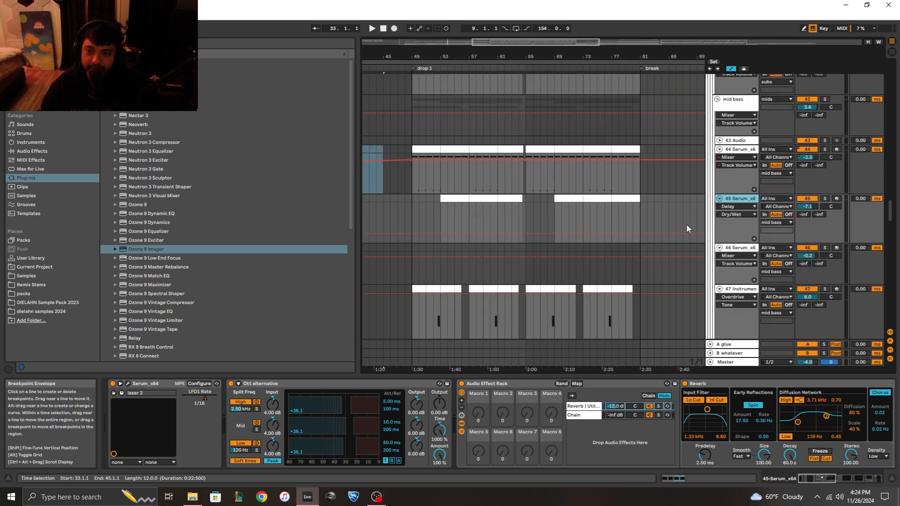
{"action": "left_click", "coordinate": [448, 234]}
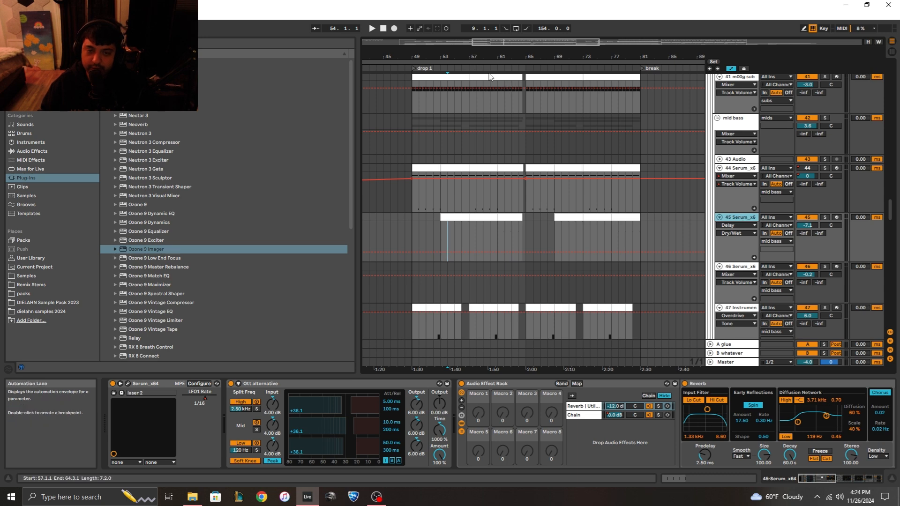
{"action": "left_click_drag", "start_coordinate": [457, 55], "coordinate": [485, 52]}
{"action": "scroll", "coordinate": [526, 185], "scroll_direction": "up", "scroll_amount": 3}
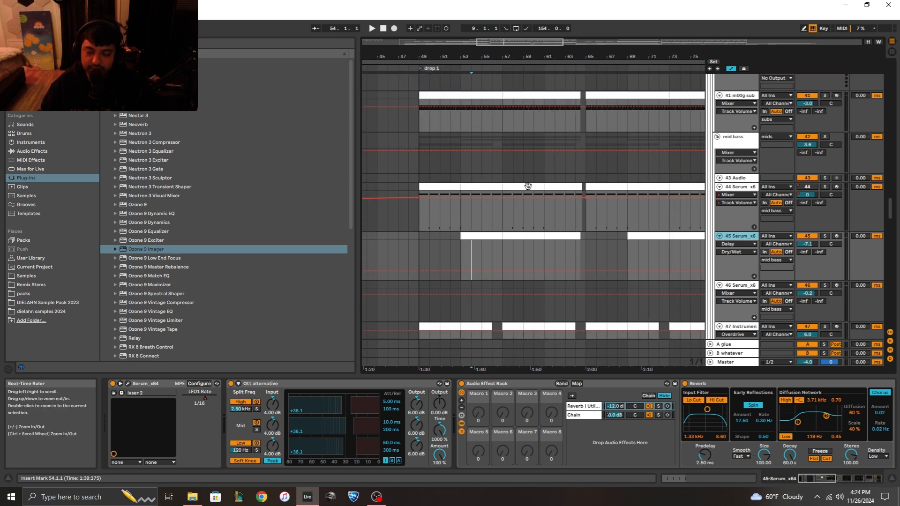
Step: Compare the device chains of track 47, Instrument Rack, and track 45, Serum_x64
{"action": "scroll", "coordinate": [741, 280], "scroll_direction": "down", "scroll_amount": 4}
{"action": "left_click", "coordinate": [741, 281]}
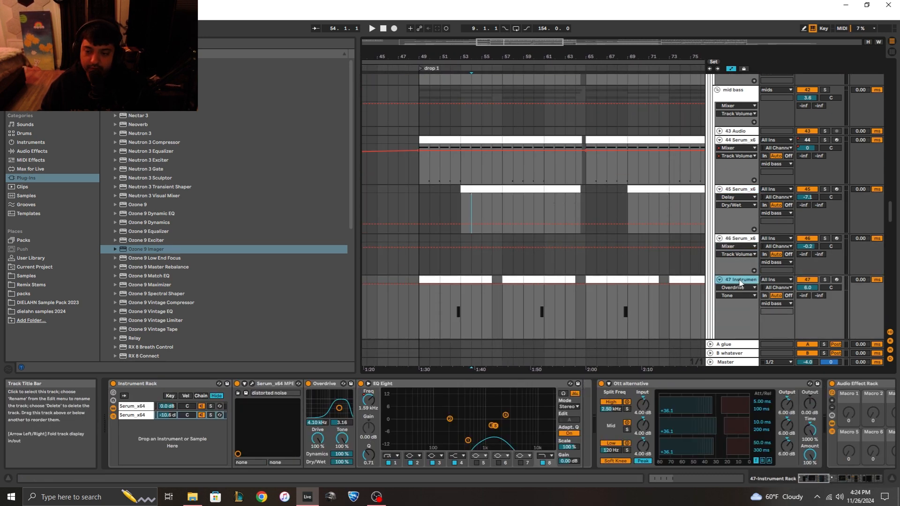
{"action": "scroll", "coordinate": [738, 272], "scroll_direction": "down", "scroll_amount": 2}
{"action": "left_click", "coordinate": [743, 143]}
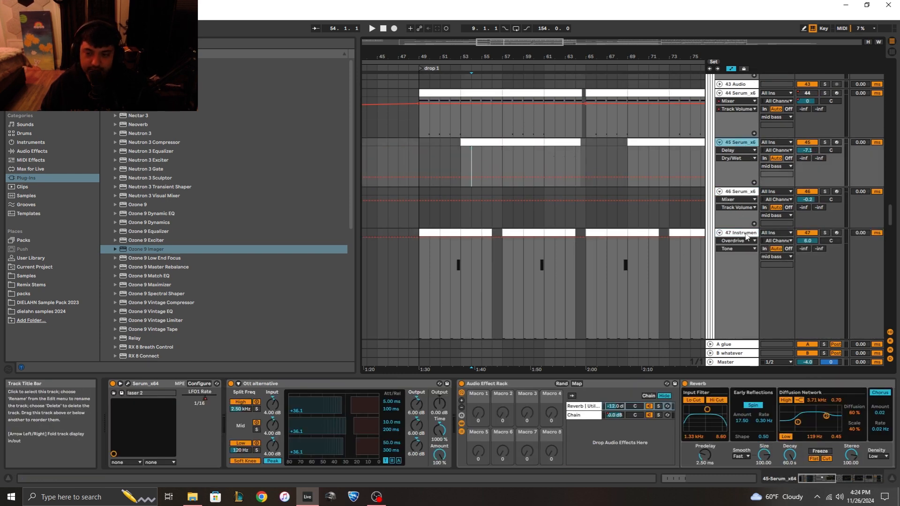
Step: Solo track 47, Instrument Rack, audition it from bar 49, and show the devices of its first Serum_x64 chain
{"action": "left_click", "coordinate": [824, 232]}
{"action": "left_click", "coordinate": [420, 286]}
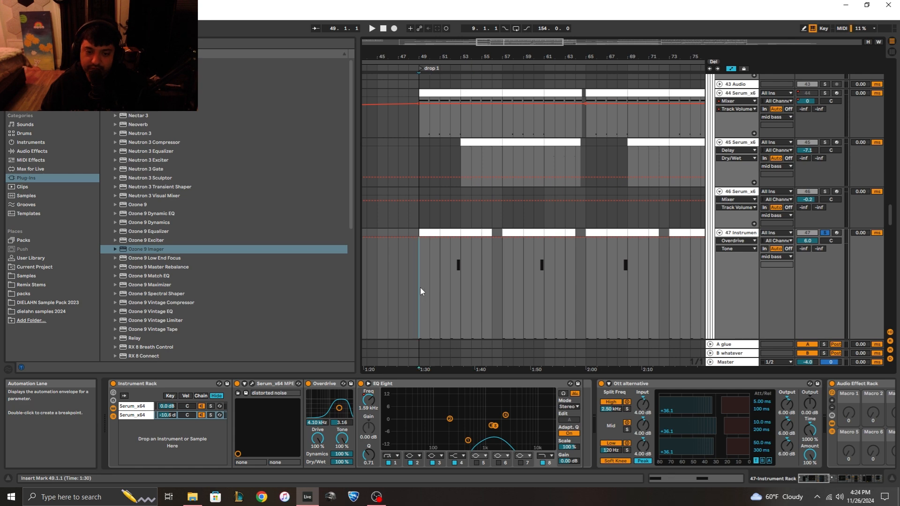
{"action": "scroll", "coordinate": [420, 286], "scroll_direction": "down", "scroll_amount": 4}
{"action": "key", "text": "space"}
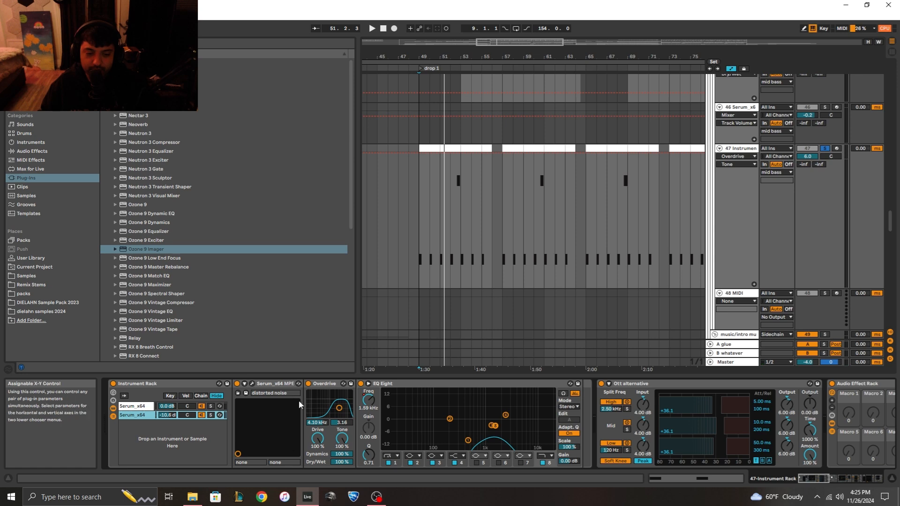
{"action": "left_click", "coordinate": [141, 407]}
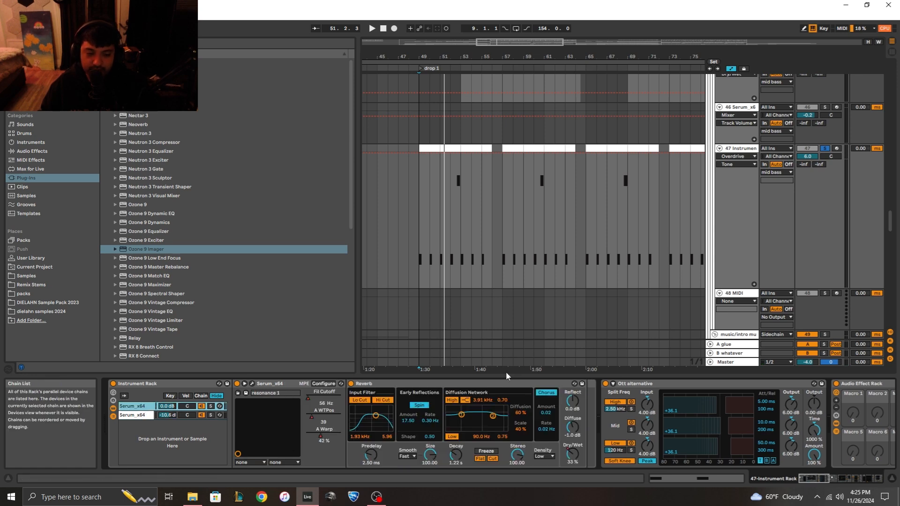
{"action": "scroll", "coordinate": [722, 225], "scroll_direction": "up", "scroll_amount": 5}
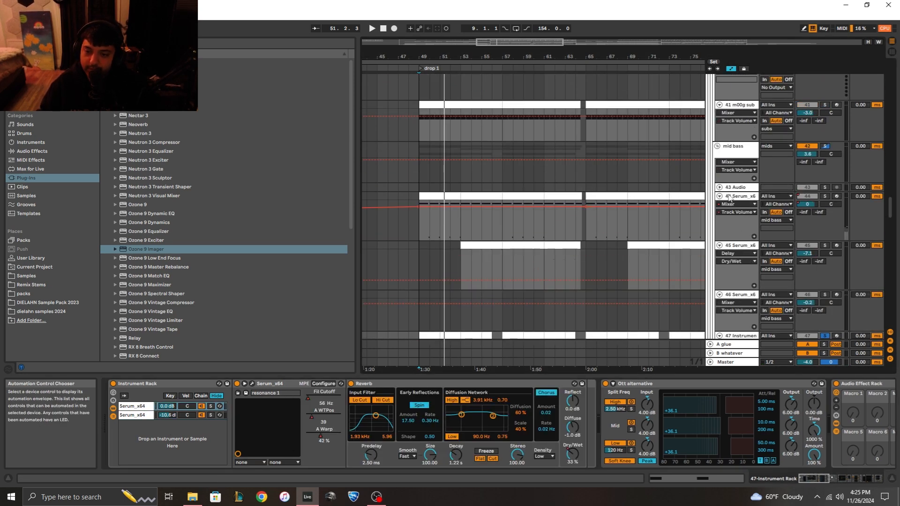
Step: Solo track 44, Serum_x64, select its lane from bar 49 to bar 53, and audition that passage
{"action": "left_click", "coordinate": [733, 196]}
{"action": "left_click_drag", "start_coordinate": [461, 216], "coordinate": [420, 216]}
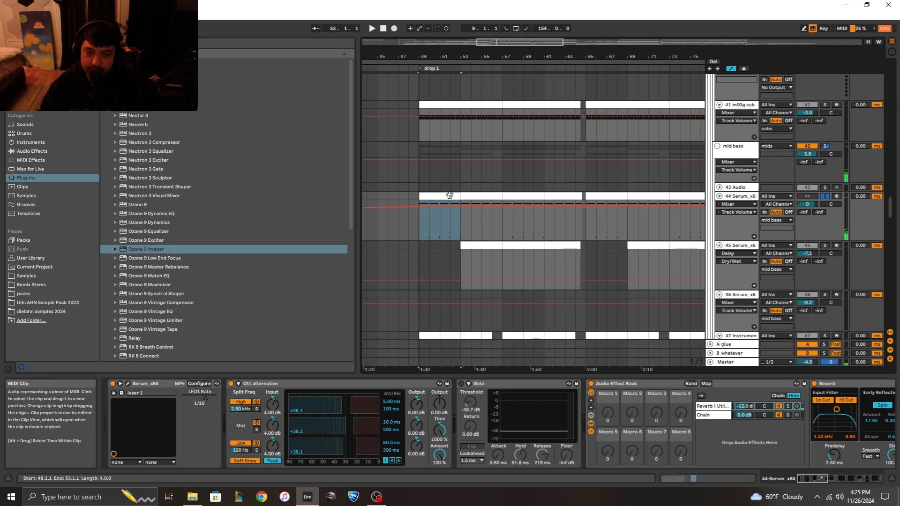
{"action": "key", "text": "space"}
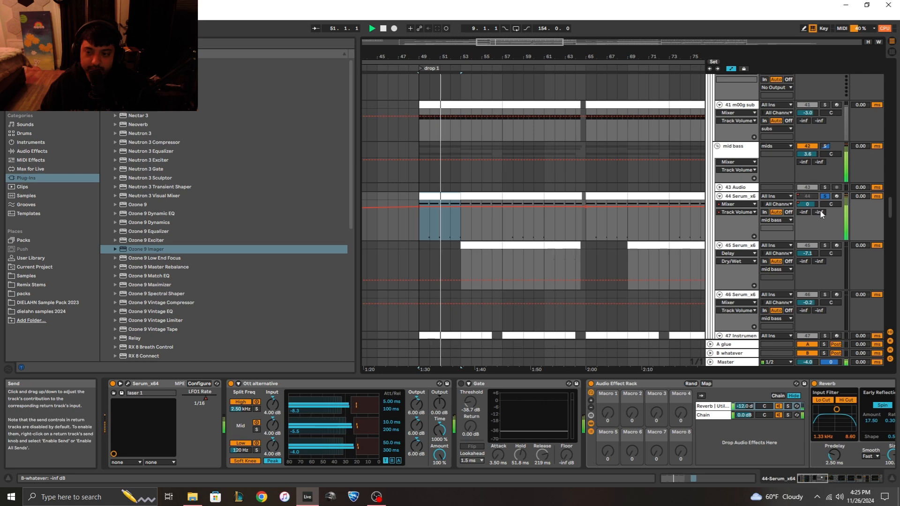
{"action": "key", "text": "space"}
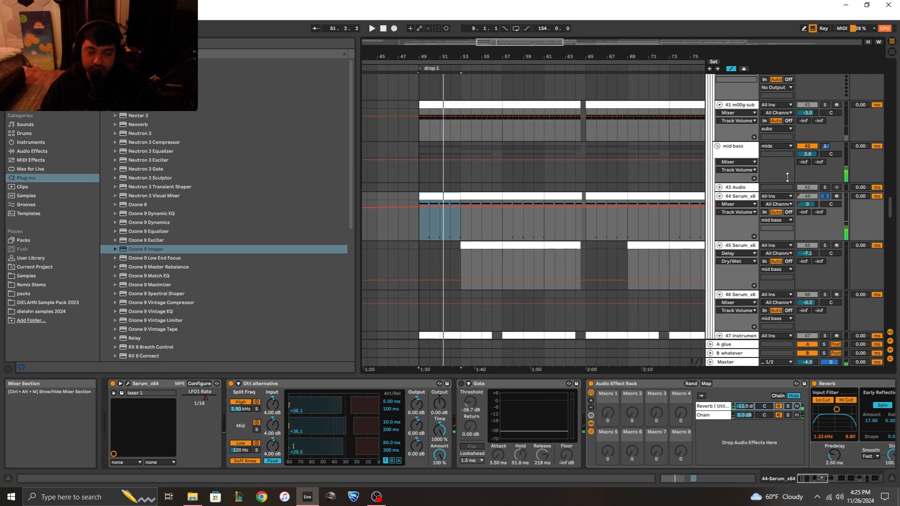
Step: Solo the mids group and play the start of drop 1 from bar 49
{"action": "left_click", "coordinate": [730, 147]}
{"action": "scroll", "coordinate": [730, 154], "scroll_direction": "up", "scroll_amount": 2}
{"action": "scroll", "coordinate": [730, 153], "scroll_direction": "up", "scroll_amount": 6}
{"action": "left_click", "coordinate": [729, 135]}
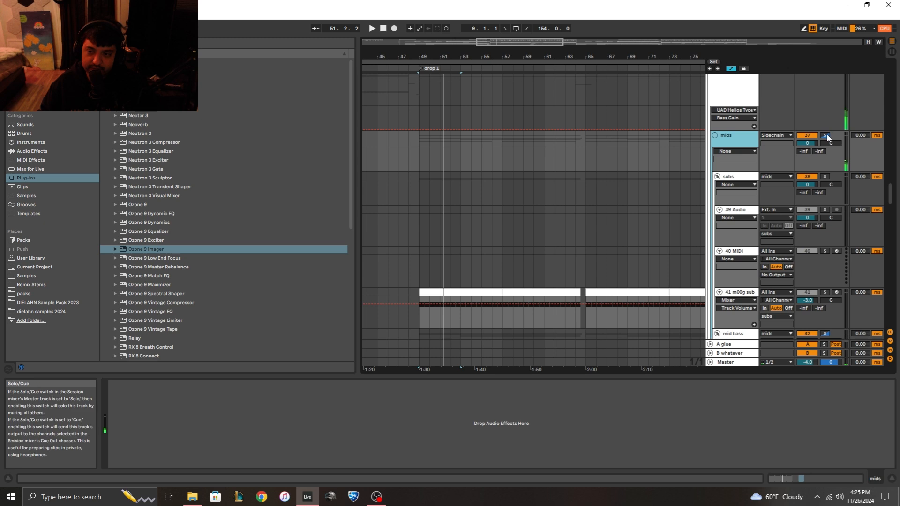
{"action": "left_click", "coordinate": [475, 288]}
{"action": "key", "text": "space"}
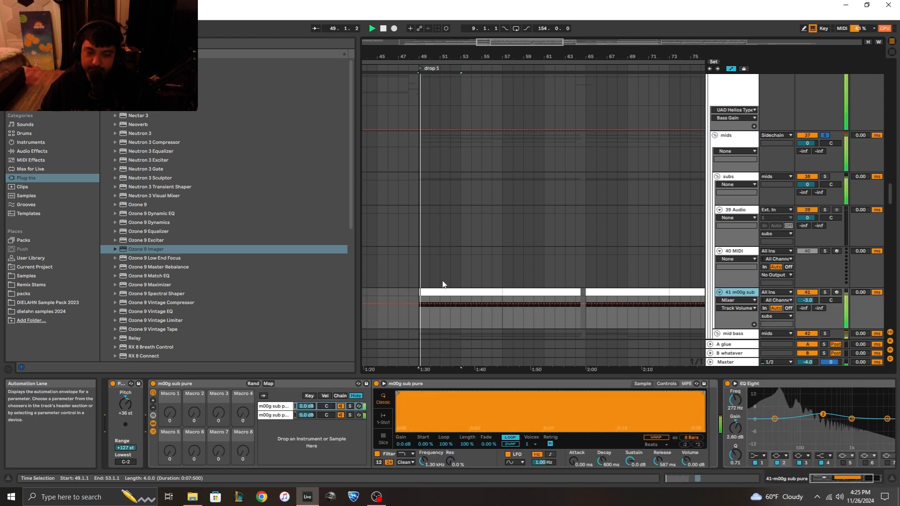
{"action": "left_click", "coordinate": [751, 144]}
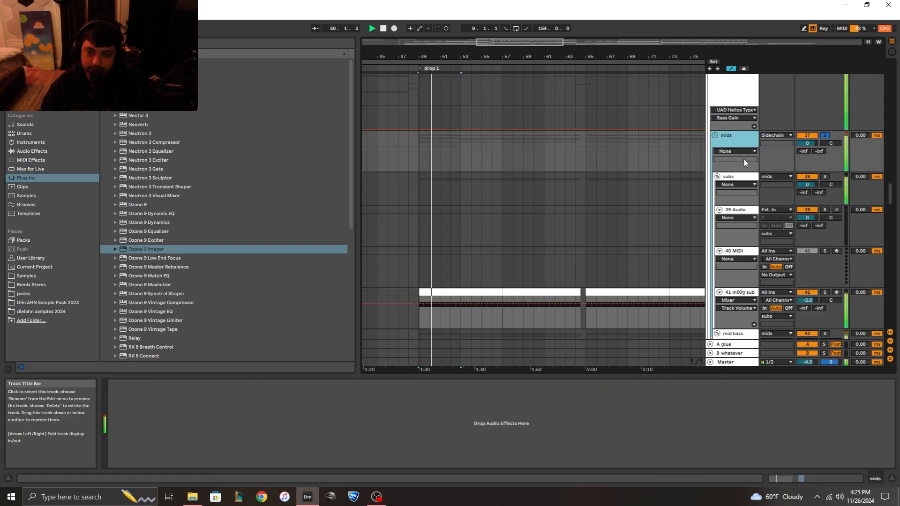
{"action": "scroll", "coordinate": [741, 238], "scroll_direction": "up", "scroll_amount": 2}
{"action": "key", "text": "space"}
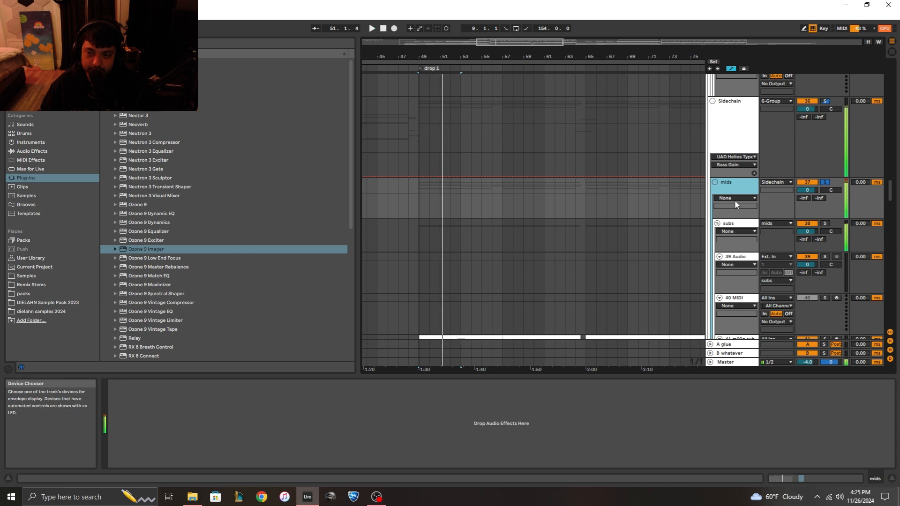
Step: Place the insert mark at bar 49 and review the device chains of the Sidechain and mids groups
{"action": "left_click", "coordinate": [418, 227]}
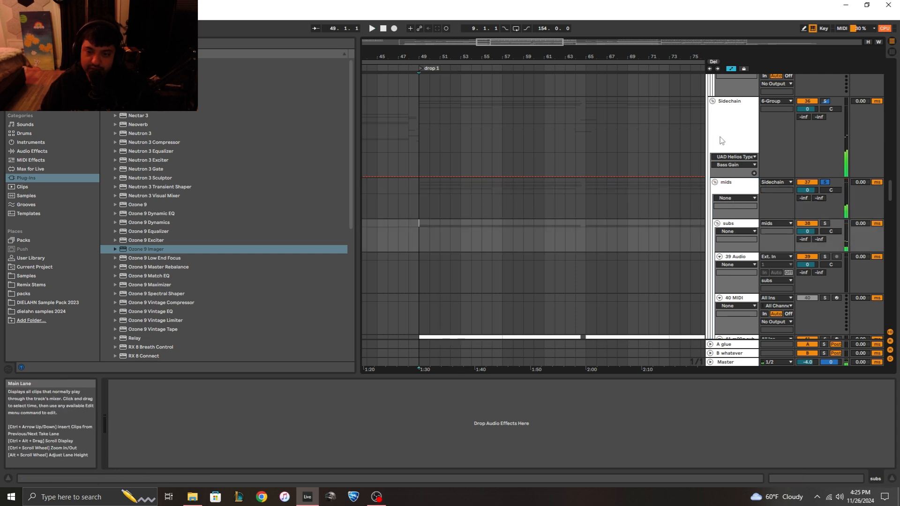
{"action": "left_click", "coordinate": [725, 133]}
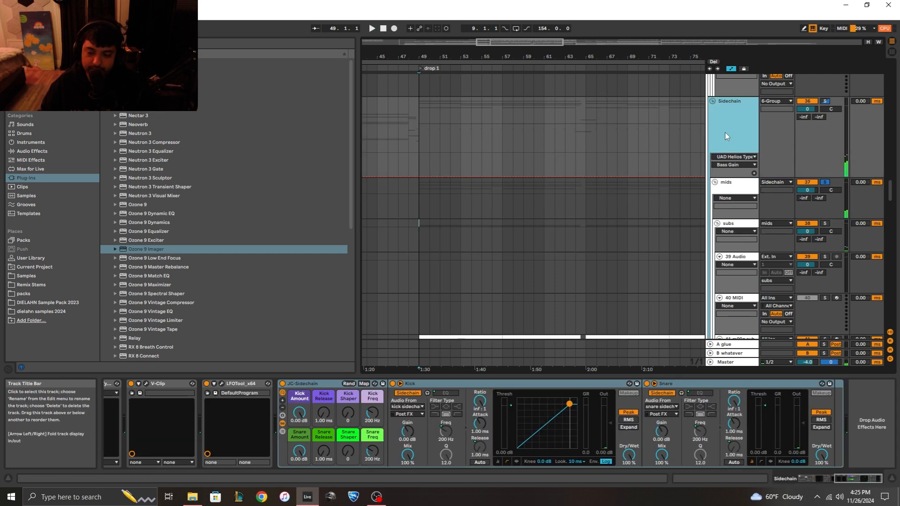
{"action": "left_click", "coordinate": [838, 476]}
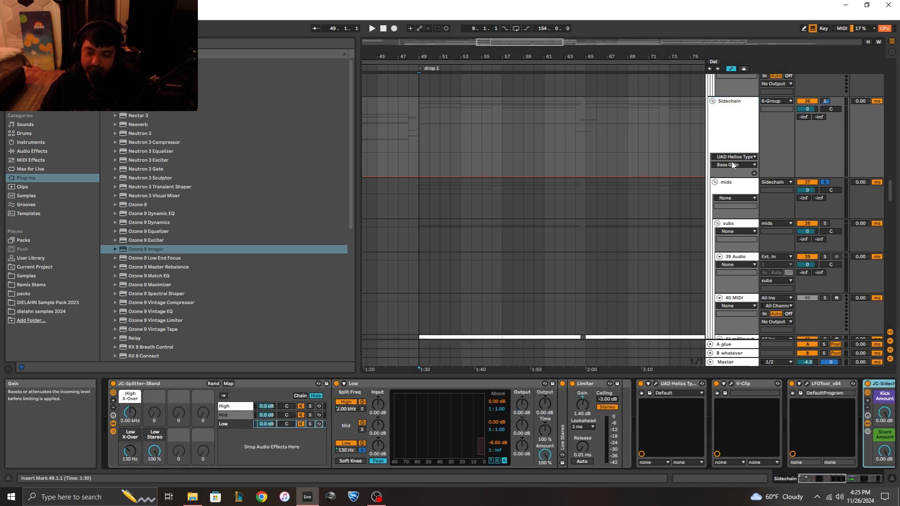
{"action": "left_click", "coordinate": [735, 189]}
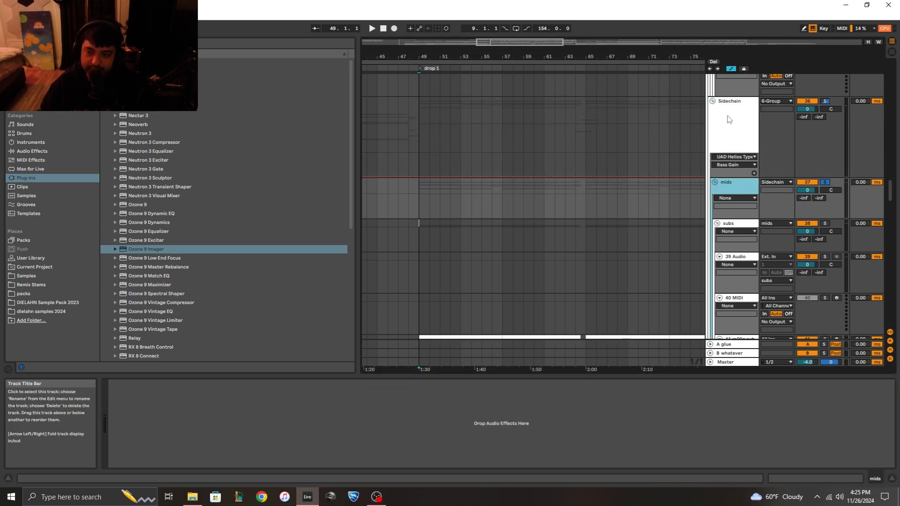
{"action": "left_click", "coordinate": [729, 119]}
{"action": "left_click", "coordinate": [737, 184]}
{"action": "left_click", "coordinate": [745, 149]}
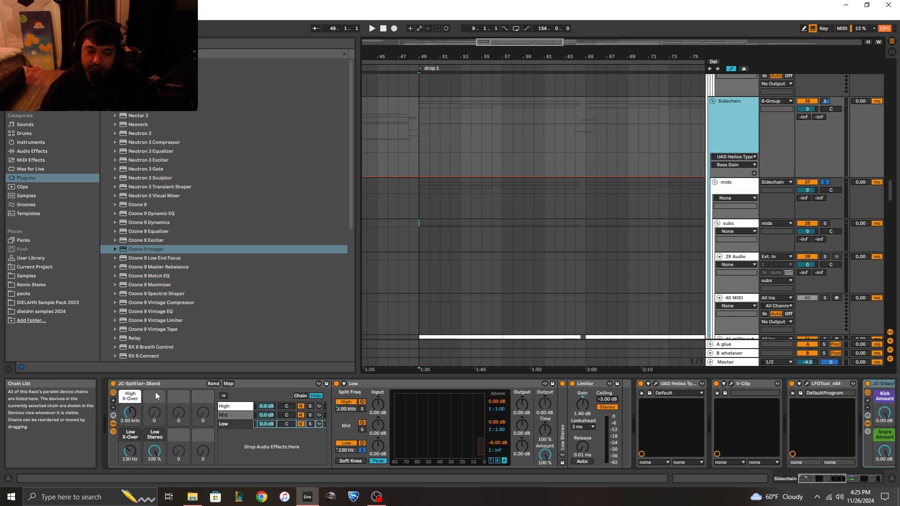
Step: Review the High, Mid and Low chains of the Sidechain group's JC-Splitter-3Band rack, including the low band's Limiter ceiling
{"action": "left_click", "coordinate": [145, 384]}
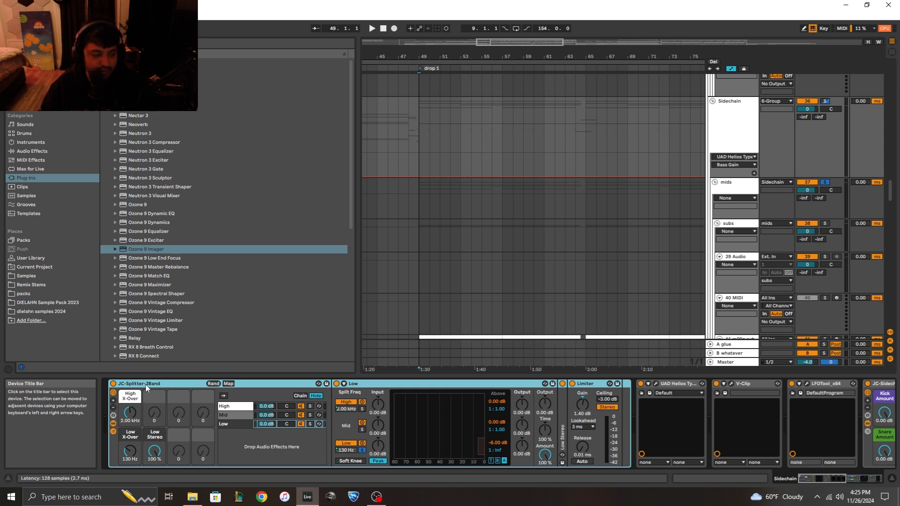
{"action": "left_click", "coordinate": [230, 425]}
{"action": "left_click", "coordinate": [235, 407]}
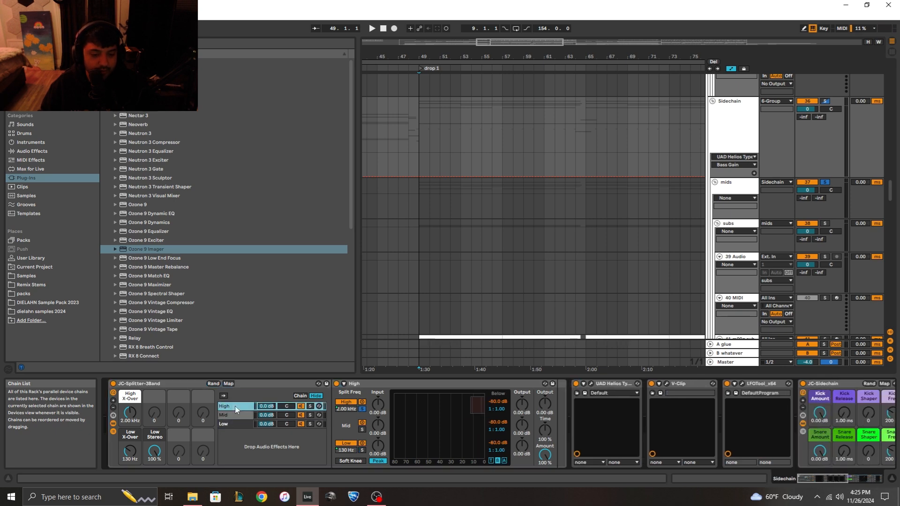
{"action": "left_click", "coordinate": [239, 415]}
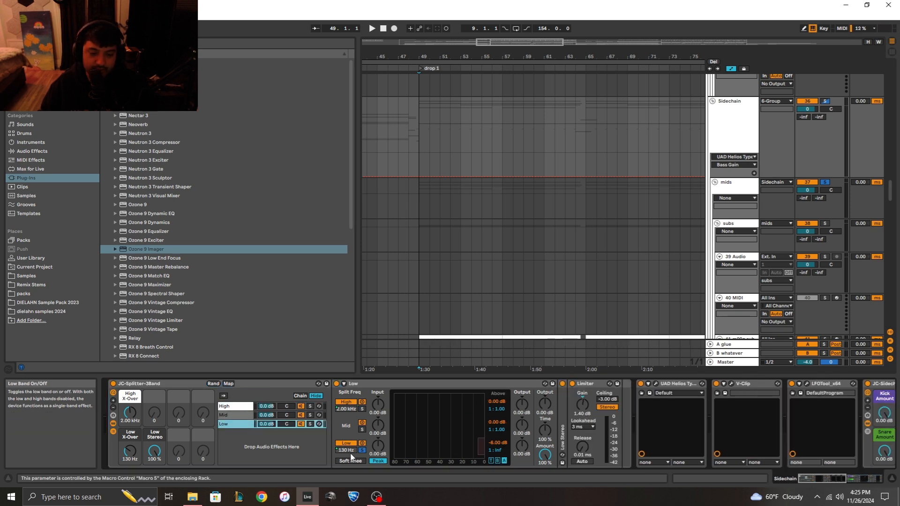
{"action": "left_click", "coordinate": [237, 424]}
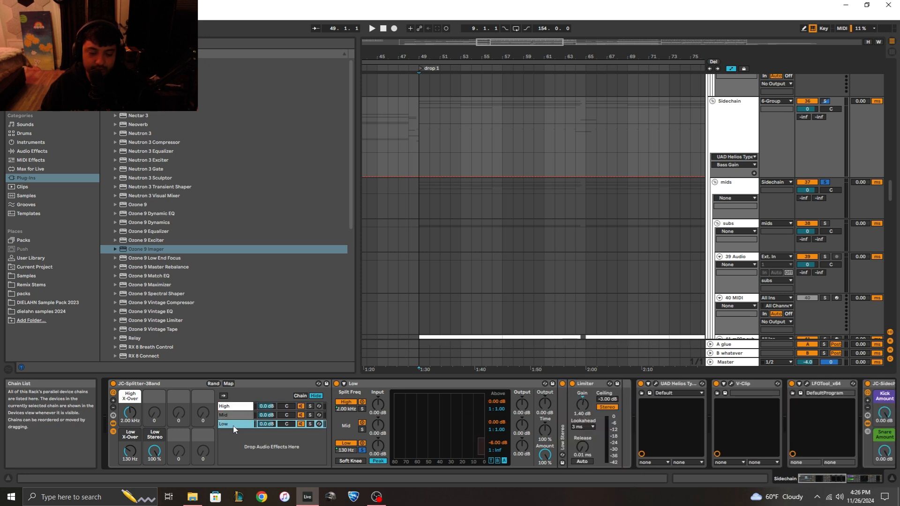
{"action": "left_click", "coordinate": [388, 384]}
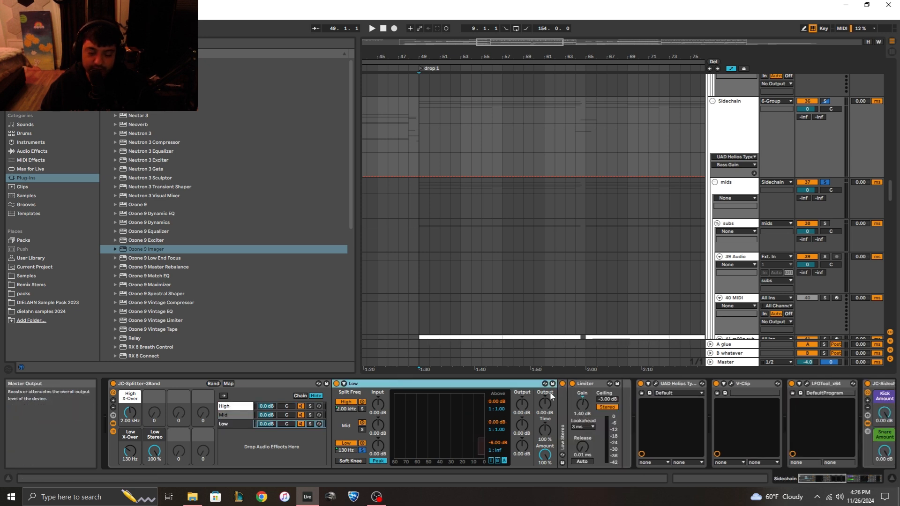
{"action": "left_click", "coordinate": [593, 385]}
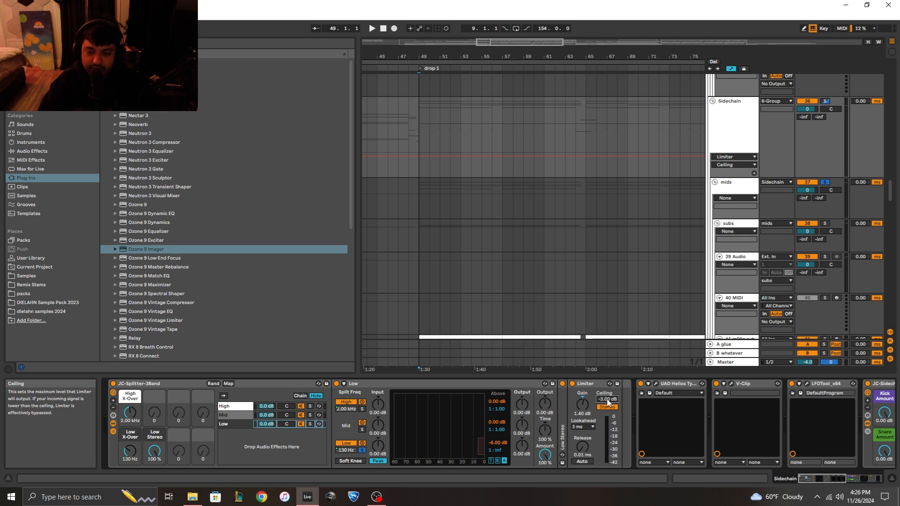
Step: Set the volume of track 41, m00g sub, to 6.0 dB
{"action": "scroll", "coordinate": [583, 300], "scroll_direction": "down", "scroll_amount": 2}
{"action": "left_click", "coordinate": [743, 286]}
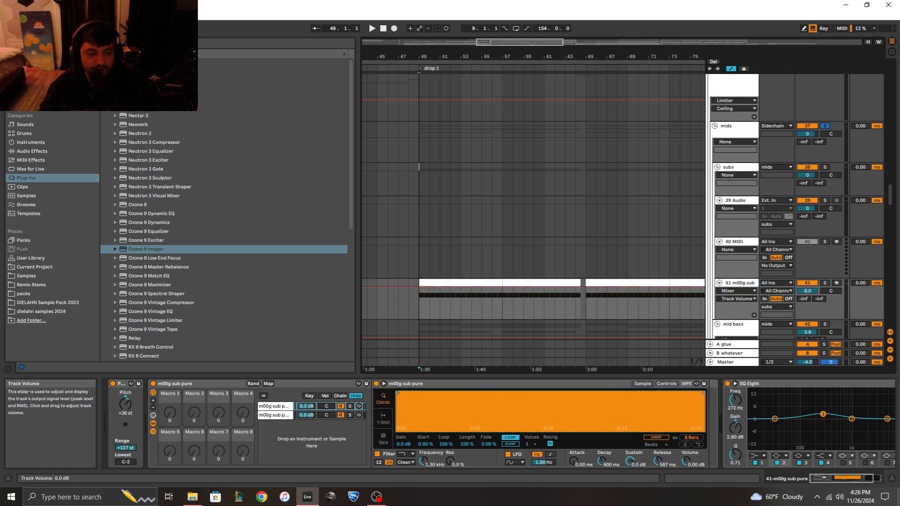
{"action": "left_click_drag", "start_coordinate": [808, 290], "coordinate": [813, 284]}
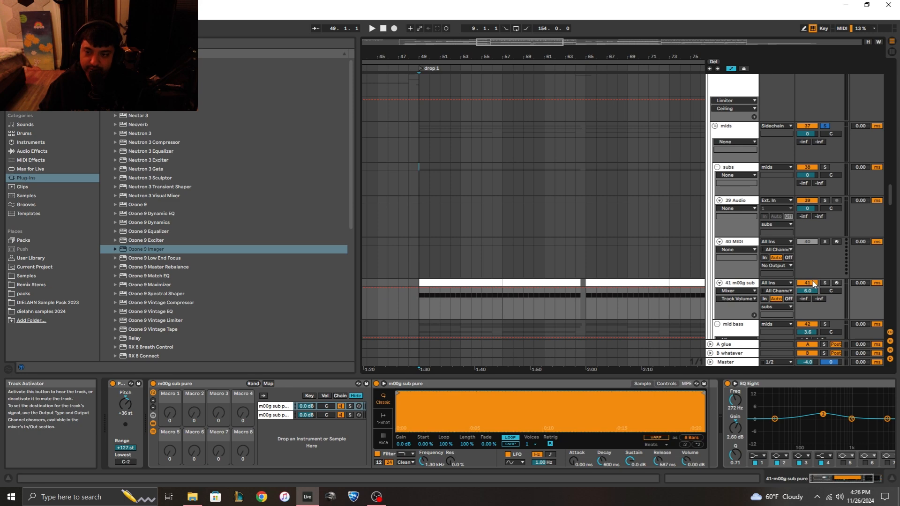
Step: Play the mids group from bar 49 and compare track 41, m00g sub, at 0 dB and 6.0 dB
{"action": "left_click", "coordinate": [747, 135]}
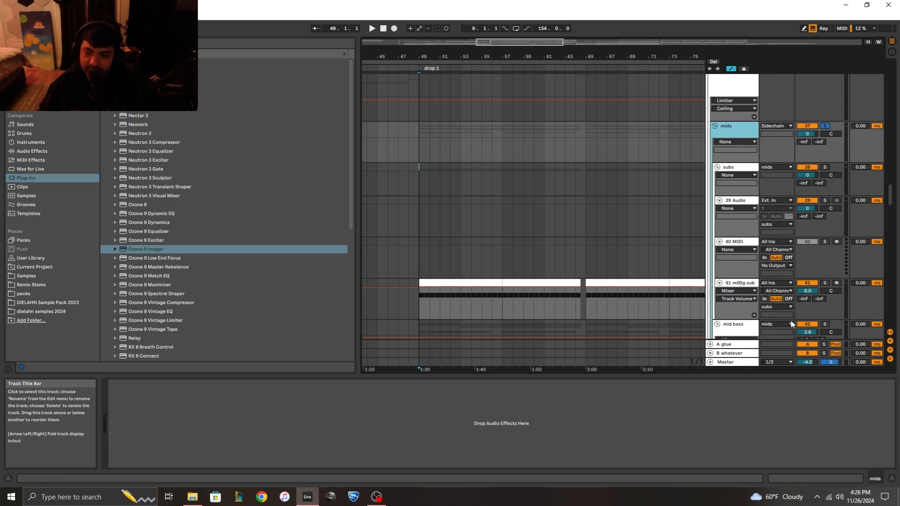
{"action": "key", "text": "space"}
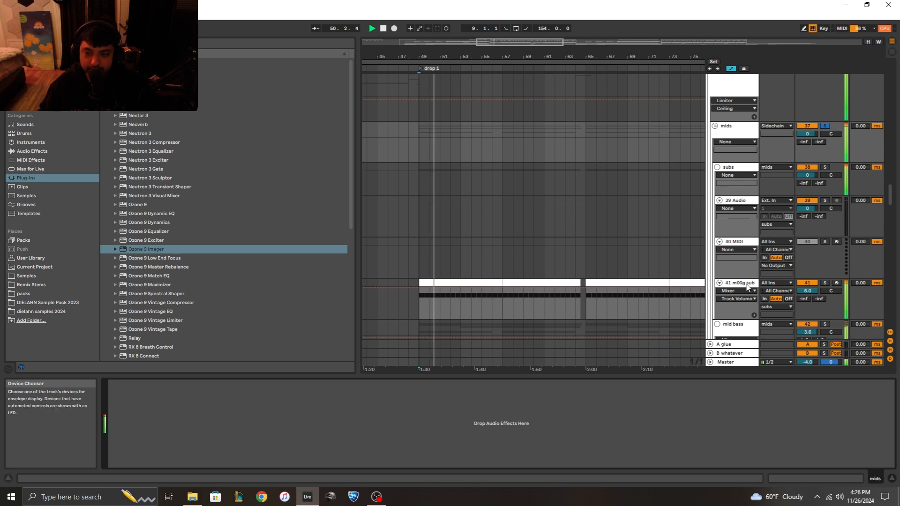
{"action": "left_click", "coordinate": [808, 291]}
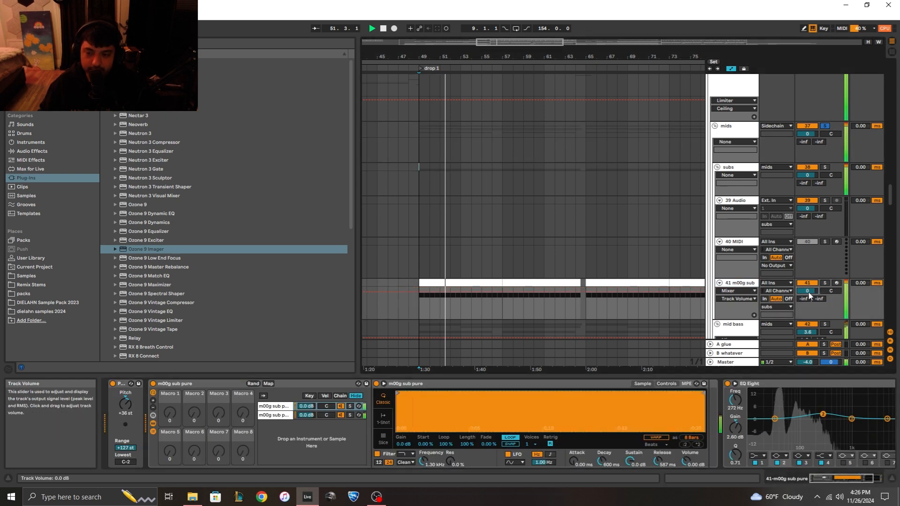
{"action": "mouse_move", "coordinate": [807, 292]}
{"action": "left_mouse_down"}
{"action": "mouse_move", "coordinate": [808, 309]}
{"action": "mouse_move", "coordinate": [810, 291]}
{"action": "left_mouse_up"}
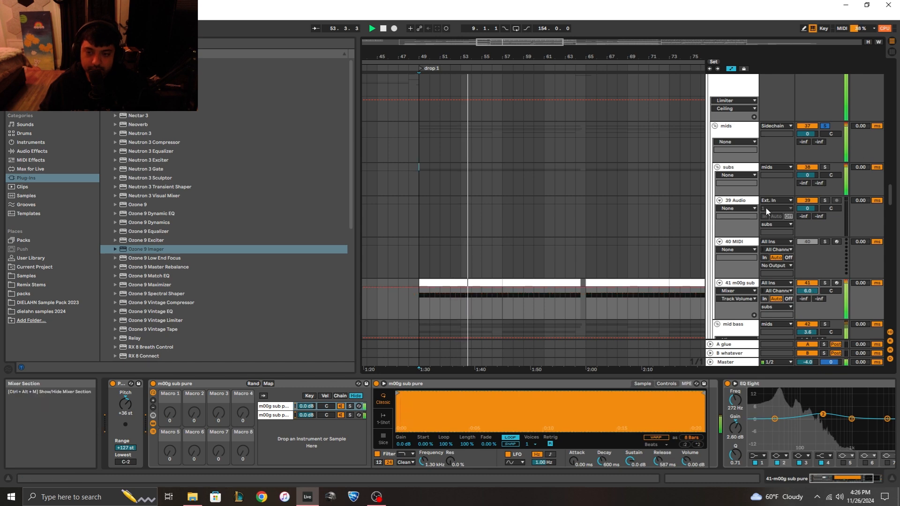
{"action": "left_click", "coordinate": [730, 127]}
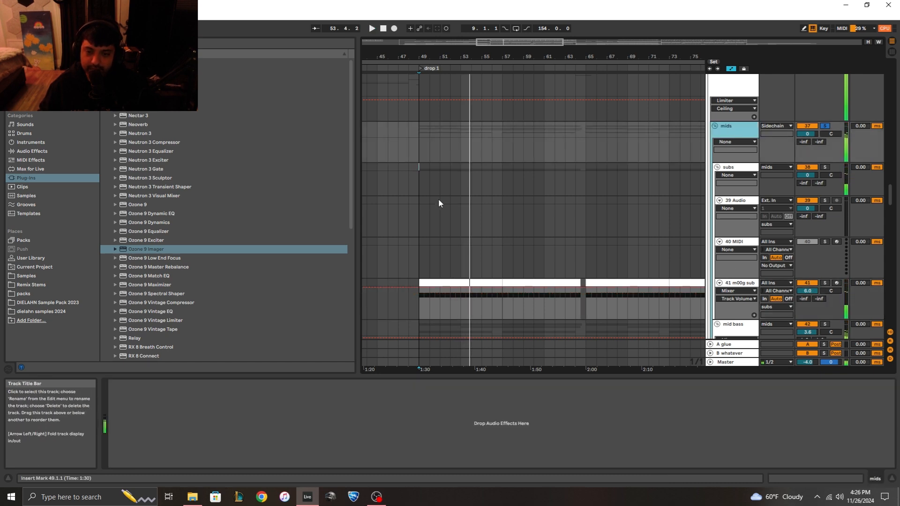
Step: Solo the second chain of track 41's m00g sub pure rack and audition it from bar 49
{"action": "left_click", "coordinate": [425, 200]}
{"action": "key", "text": "space"}
{"action": "left_click", "coordinate": [747, 283]}
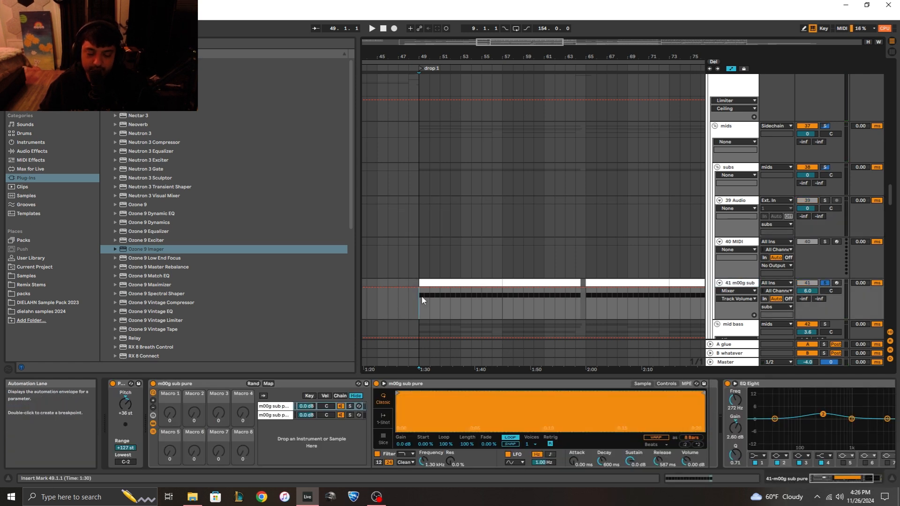
{"action": "left_click", "coordinate": [277, 416]}
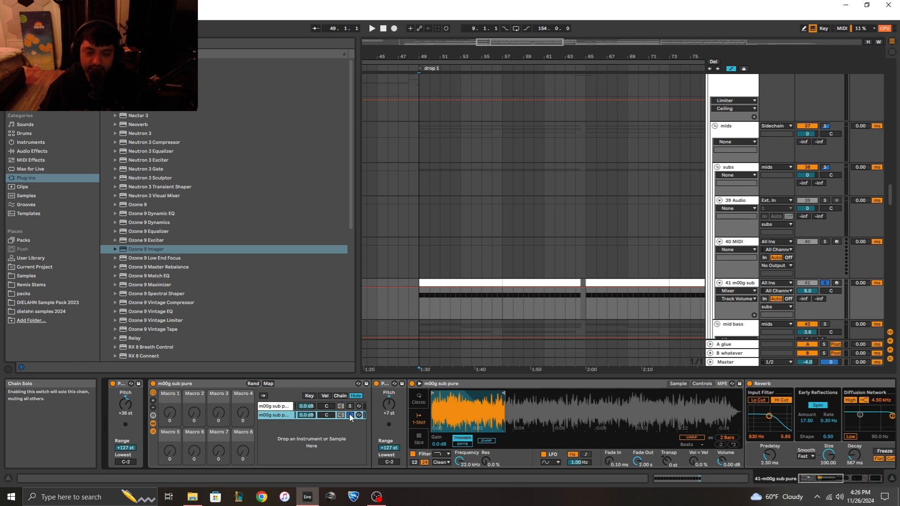
{"action": "left_click", "coordinate": [442, 384]}
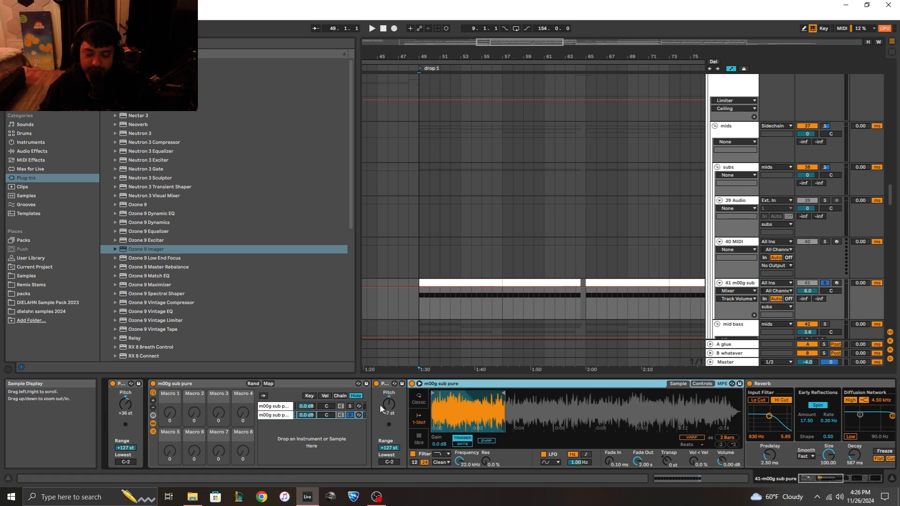
{"action": "key", "text": "space"}
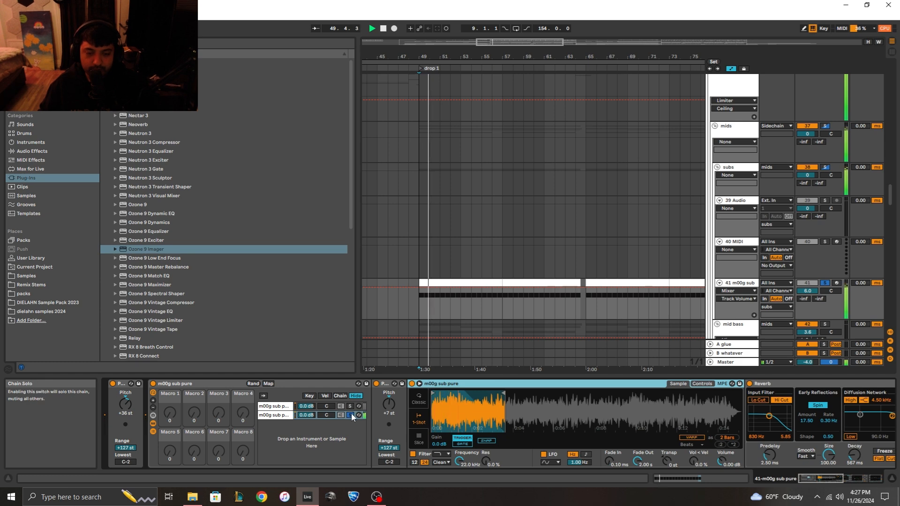
{"action": "key", "text": "space"}
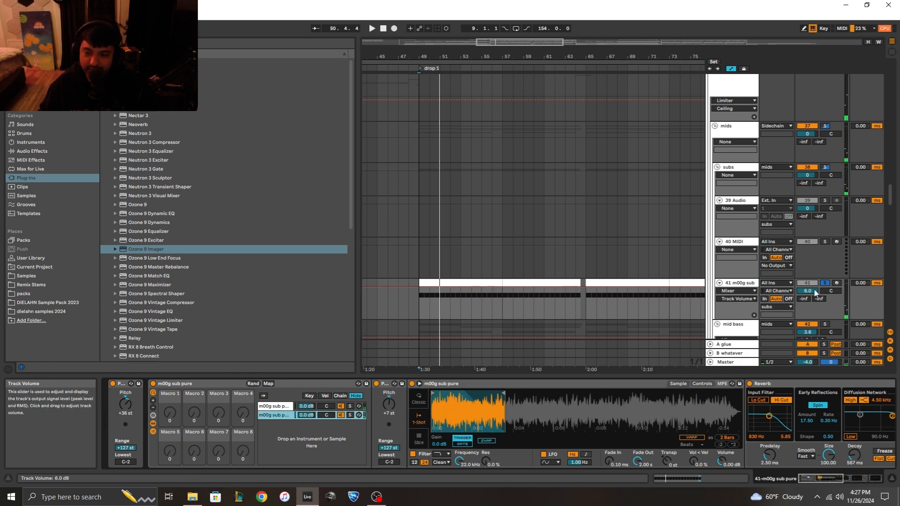
Step: Play the unsoloed mix from bar 49 and compare the device chains of mids, Sidechain and track 41, m00g sub
{"action": "left_click", "coordinate": [415, 243]}
{"action": "key", "text": "space"}
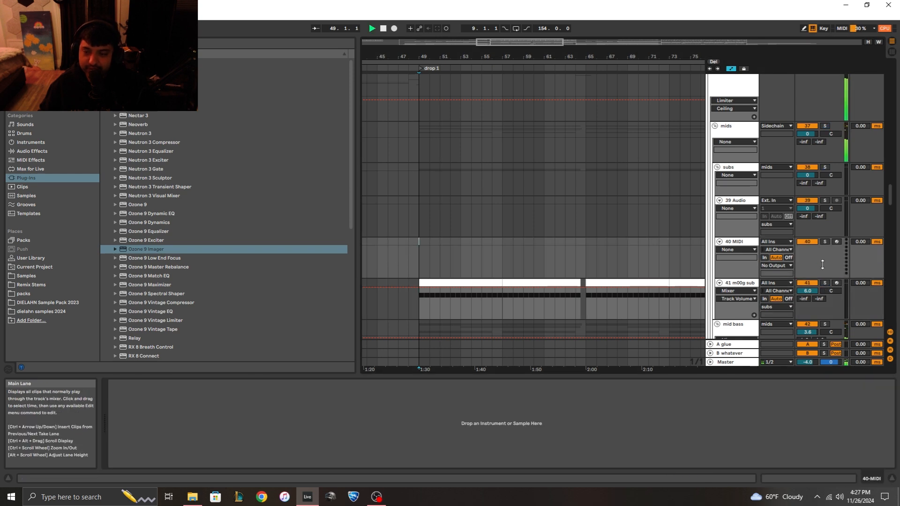
{"action": "left_click", "coordinate": [736, 135]}
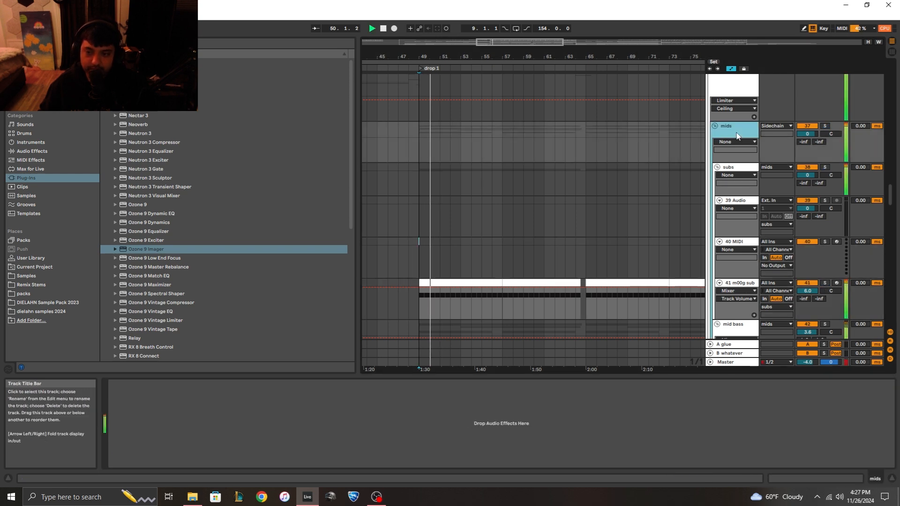
{"action": "left_click", "coordinate": [730, 84]}
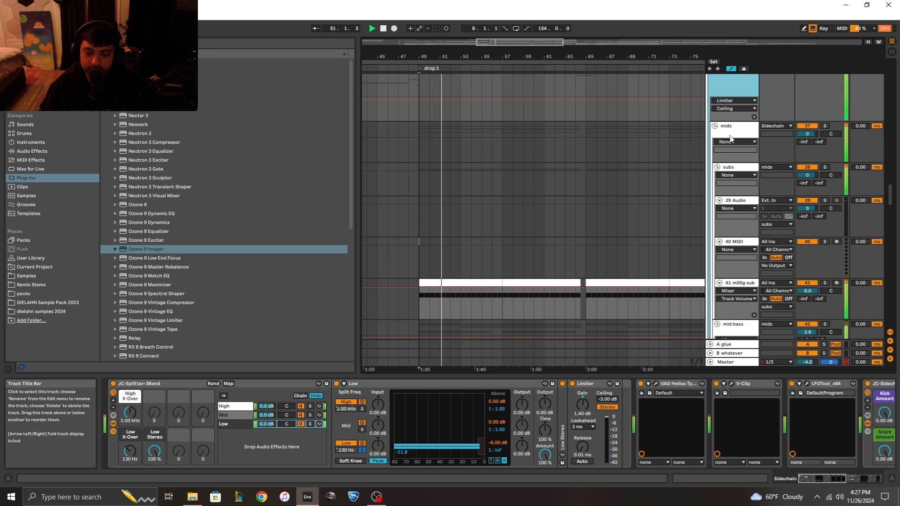
{"action": "left_click", "coordinate": [736, 283]}
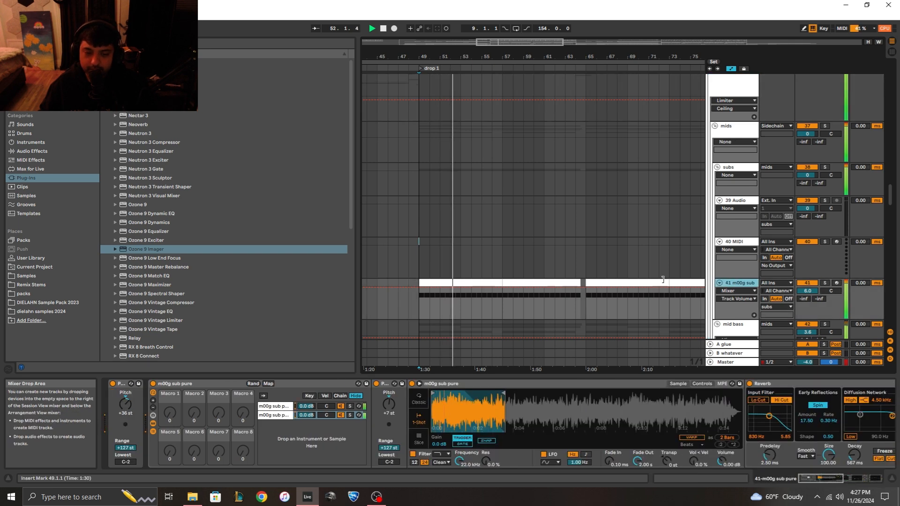
Step: Set the volume of track 41, m00g sub, to -3.0 dB during playback and fold track 40 MIDI
{"action": "left_click", "coordinate": [719, 283]}
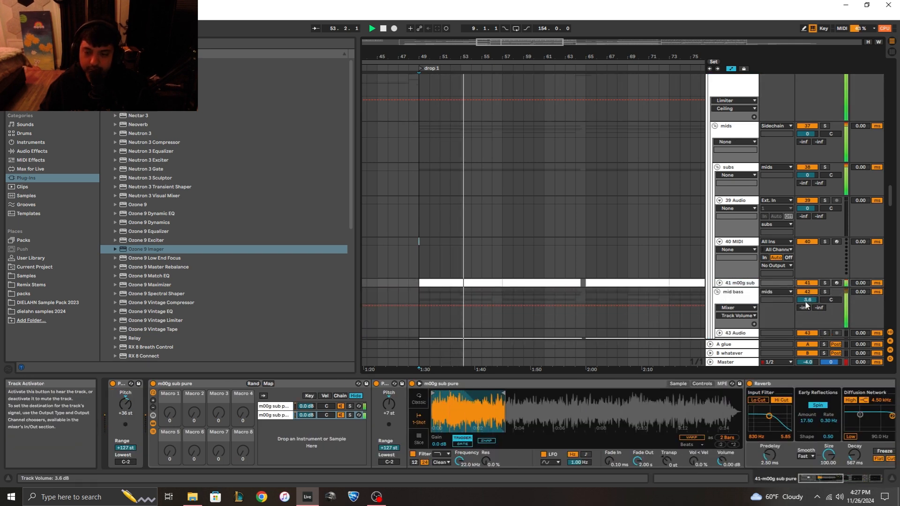
{"action": "left_click", "coordinate": [727, 272]}
{"action": "left_click", "coordinate": [720, 284]}
{"action": "left_click", "coordinate": [807, 291]}
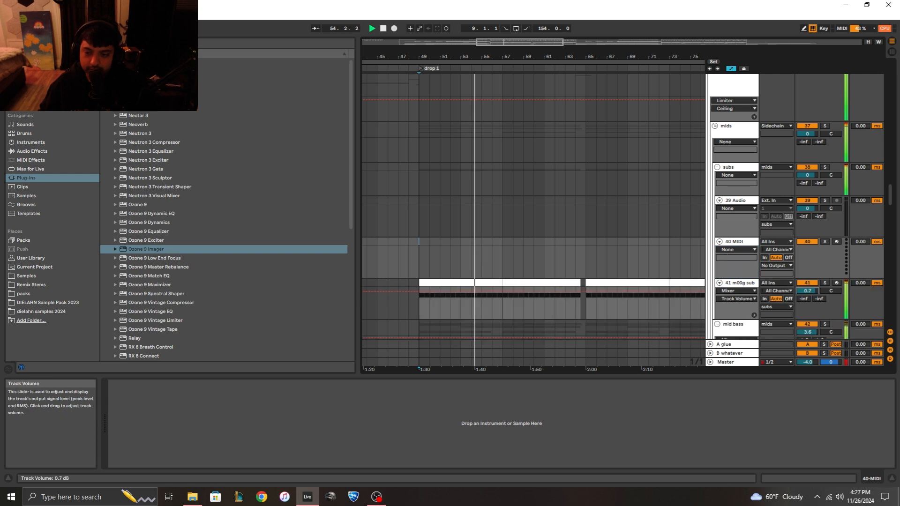
{"action": "left_click_drag", "start_coordinate": [807, 291], "coordinate": [807, 298]}
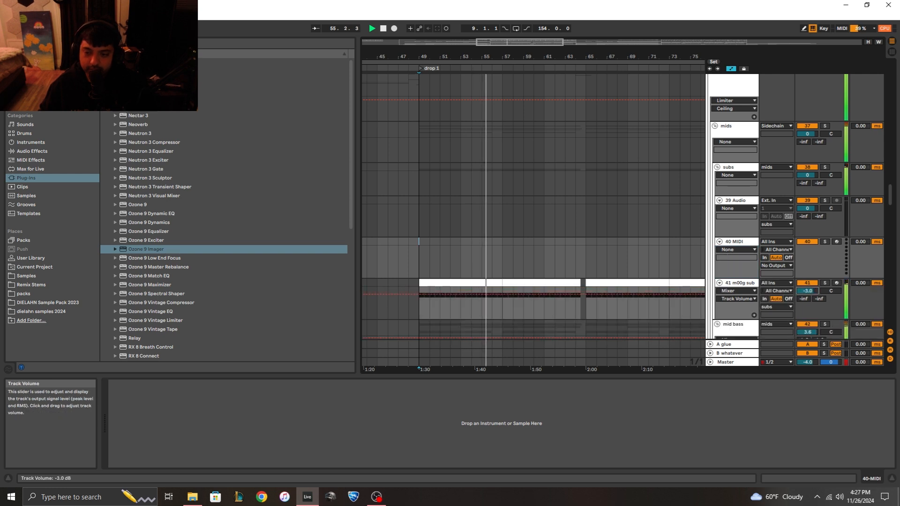
{"action": "key", "text": "space"}
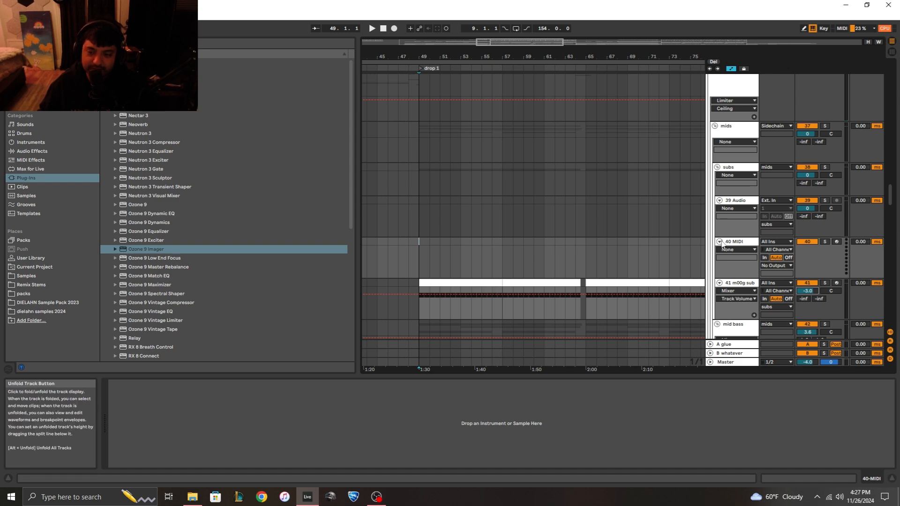
{"action": "left_click", "coordinate": [719, 241]}
{"action": "left_click", "coordinate": [738, 252]}
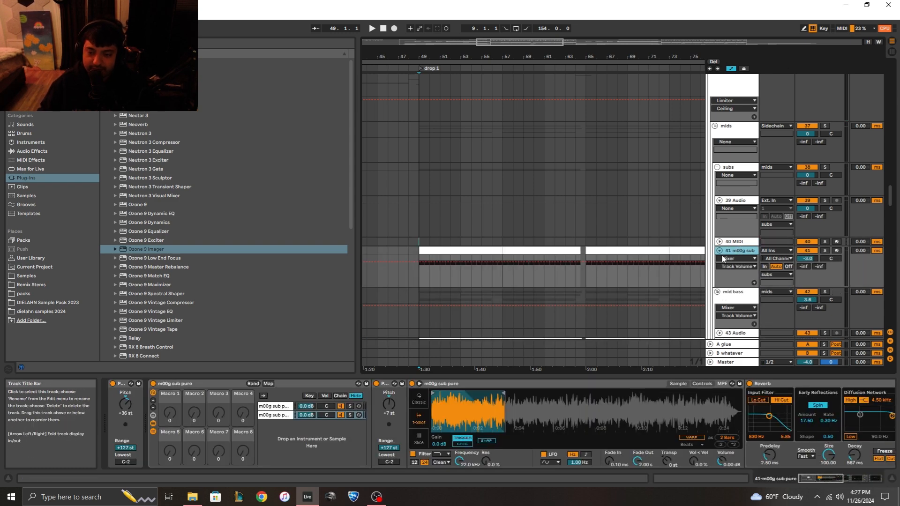
Step: Review the Mid and High chains of the JC-Splitter-3Band rack on the Sidechain group
{"action": "scroll", "coordinate": [723, 259], "scroll_direction": "up", "scroll_amount": 10}
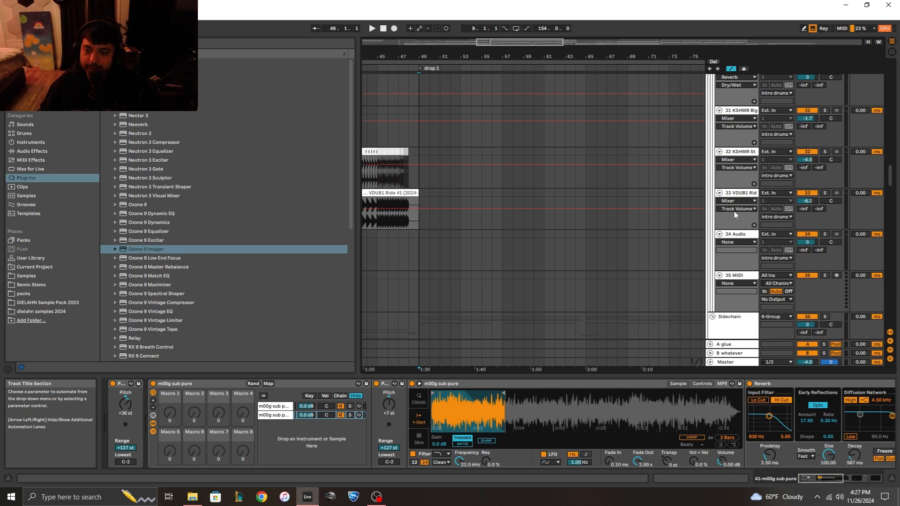
{"action": "scroll", "coordinate": [735, 214], "scroll_direction": "up", "scroll_amount": 5}
{"action": "left_click_drag", "start_coordinate": [435, 54], "coordinate": [435, 34]}
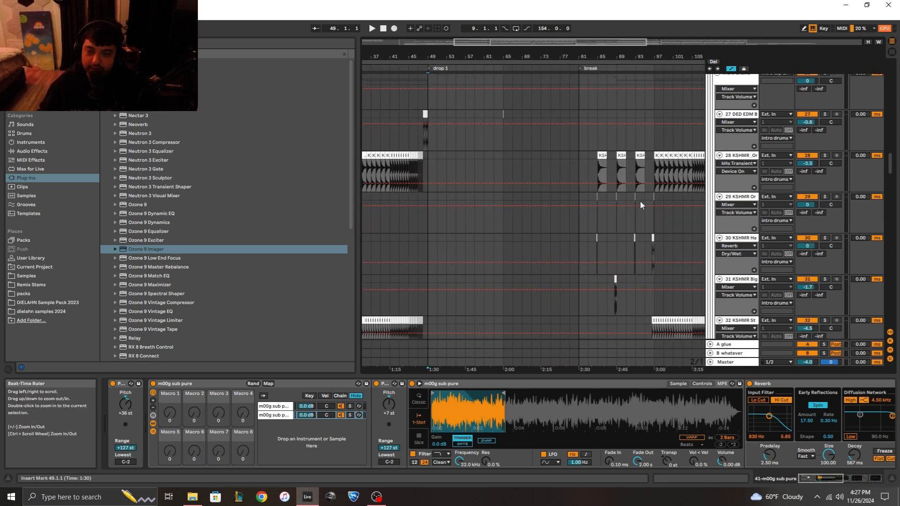
{"action": "scroll", "coordinate": [642, 205], "scroll_direction": "down", "scroll_amount": 5}
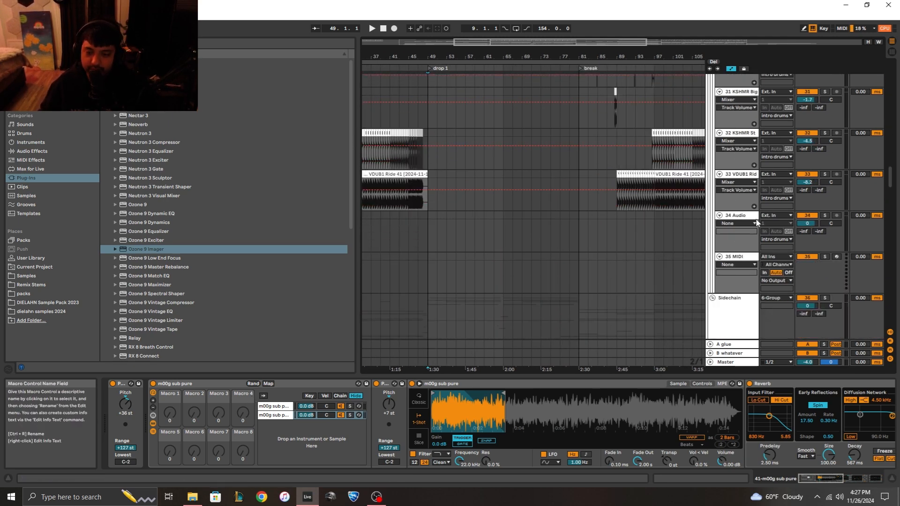
{"action": "left_click", "coordinate": [733, 313]}
{"action": "left_click", "coordinate": [239, 415]}
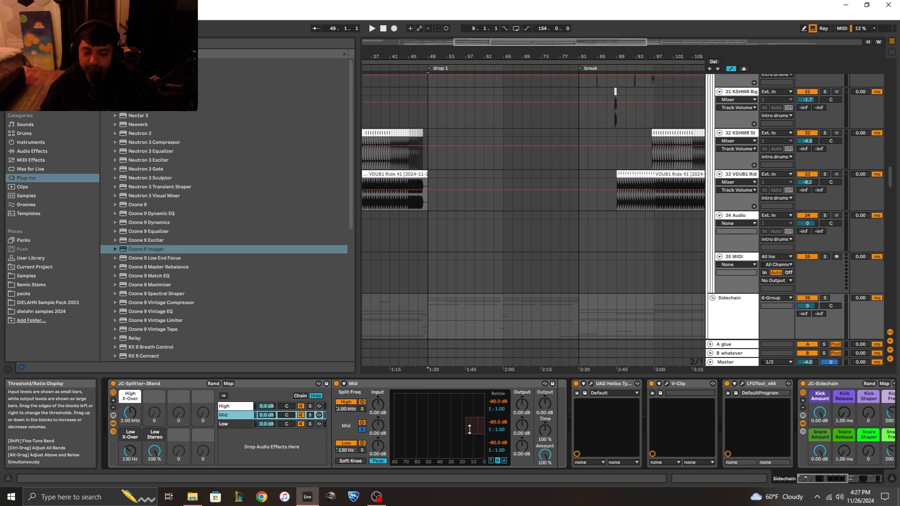
{"action": "left_click", "coordinate": [236, 405]}
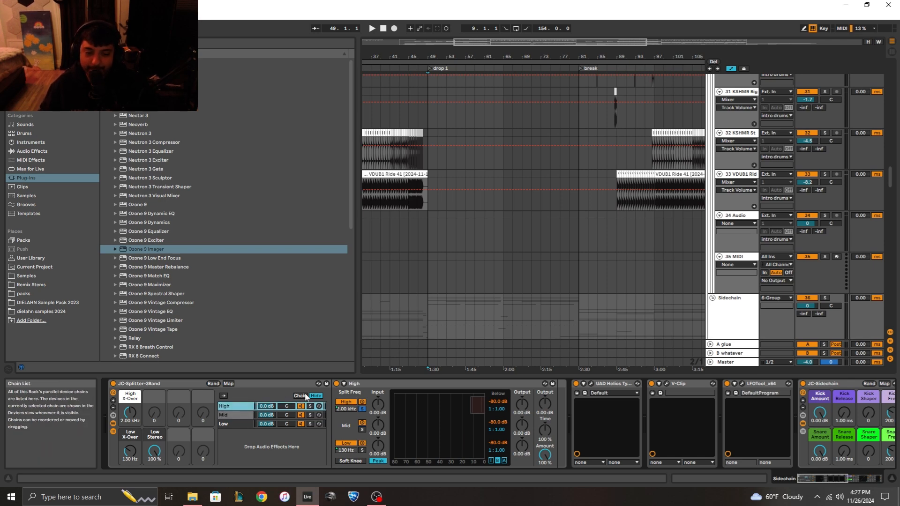
{"action": "left_click", "coordinate": [237, 414]}
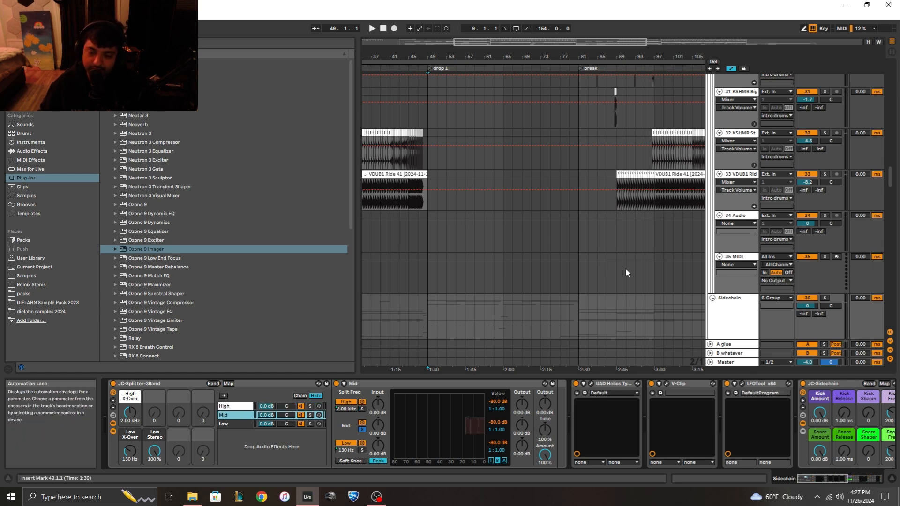
Step: Fold the mids group inside the Sidechain group, keeping the Sidechain group unfolded
{"action": "scroll", "coordinate": [626, 270], "scroll_direction": "down", "scroll_amount": 3}
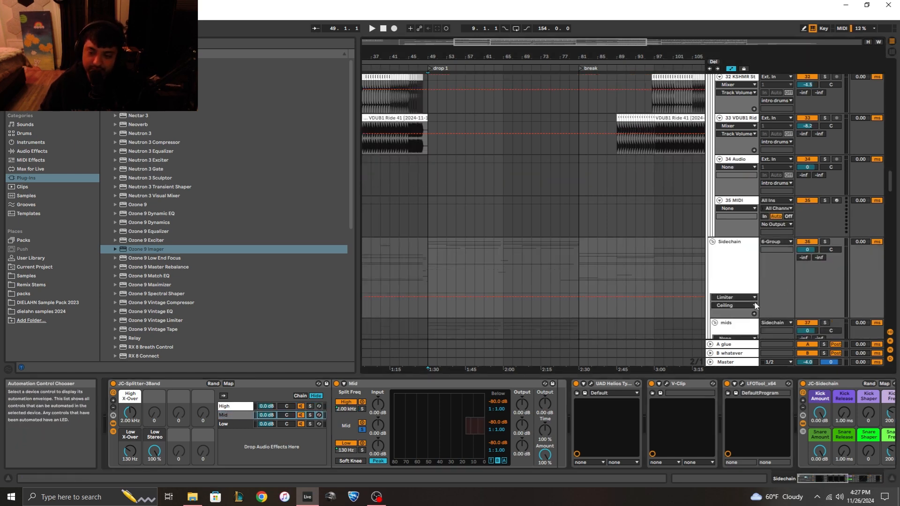
{"action": "left_click", "coordinate": [713, 242]}
{"action": "left_click", "coordinate": [713, 240]}
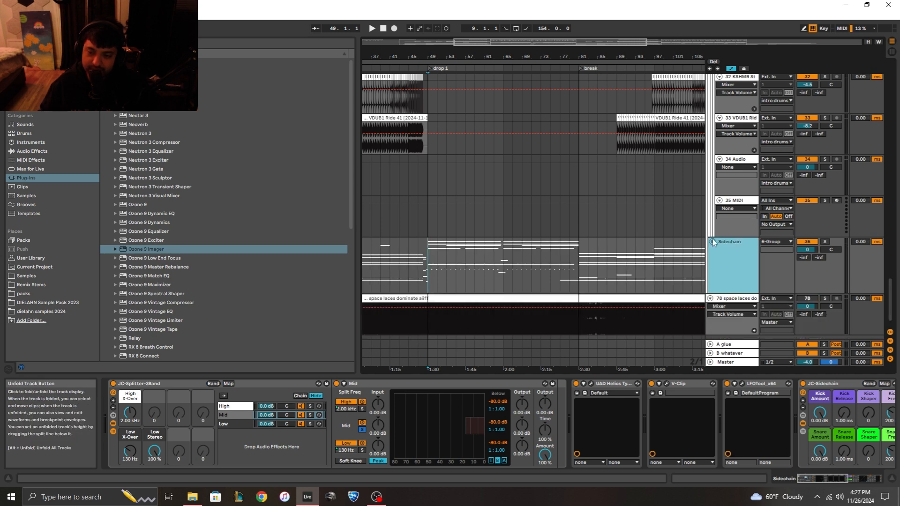
{"action": "left_click", "coordinate": [713, 241]}
{"action": "scroll", "coordinate": [715, 237], "scroll_direction": "down", "scroll_amount": 3}
{"action": "left_click", "coordinate": [740, 300]}
{"action": "left_click", "coordinate": [715, 295]}
Step: Inspect the music/intro music group's Limiter and the group's folded overview, leaving its tracks unfolded
{"action": "scroll", "coordinate": [718, 295], "scroll_direction": "down", "scroll_amount": 4}
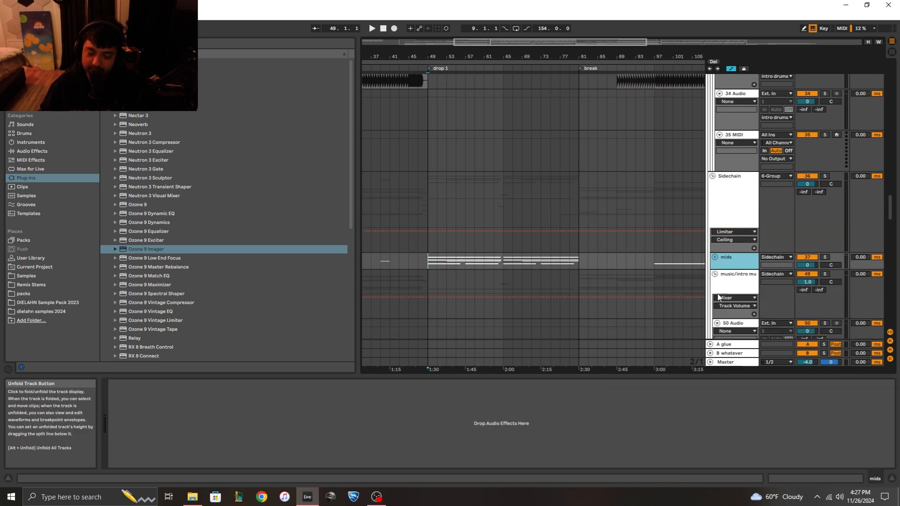
{"action": "left_click", "coordinate": [734, 277]}
{"action": "left_click", "coordinate": [716, 274]}
{"action": "scroll", "coordinate": [716, 276], "scroll_direction": "down", "scroll_amount": 2}
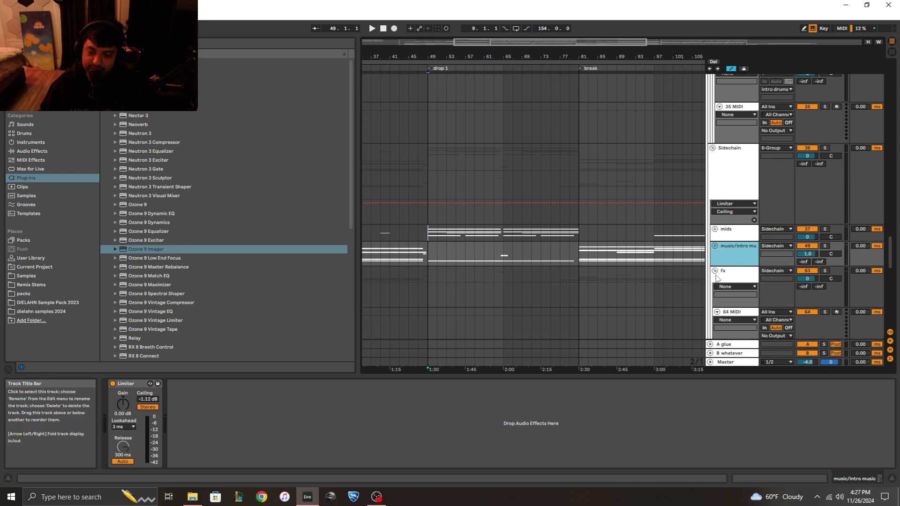
{"action": "left_click", "coordinate": [717, 278]}
{"action": "left_click", "coordinate": [732, 265]}
{"action": "left_click", "coordinate": [716, 246]}
Step: Place the insert mark at bar 49 on track 60, Omnisphere, and open Insight 2 from the Master's meter rack
{"action": "scroll", "coordinate": [655, 288], "scroll_direction": "down", "scroll_amount": 2}
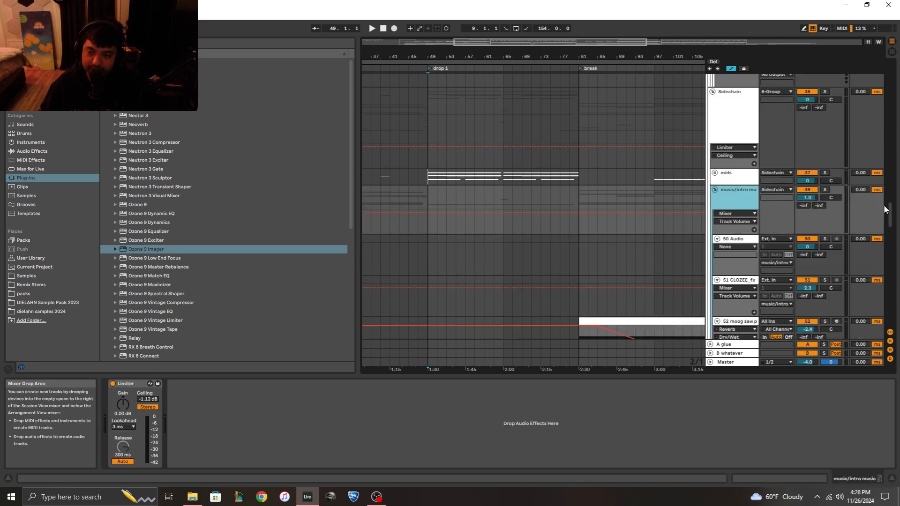
{"action": "left_click_drag", "start_coordinate": [891, 210], "coordinate": [893, 263]}
{"action": "scroll", "coordinate": [540, 257], "scroll_direction": "up", "scroll_amount": 1}
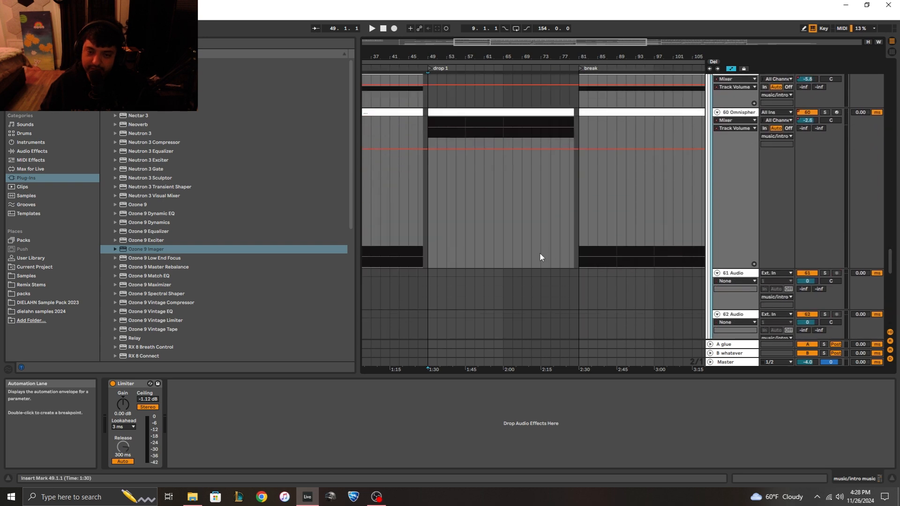
{"action": "left_click", "coordinate": [430, 238]}
{"action": "left_click", "coordinate": [732, 362]}
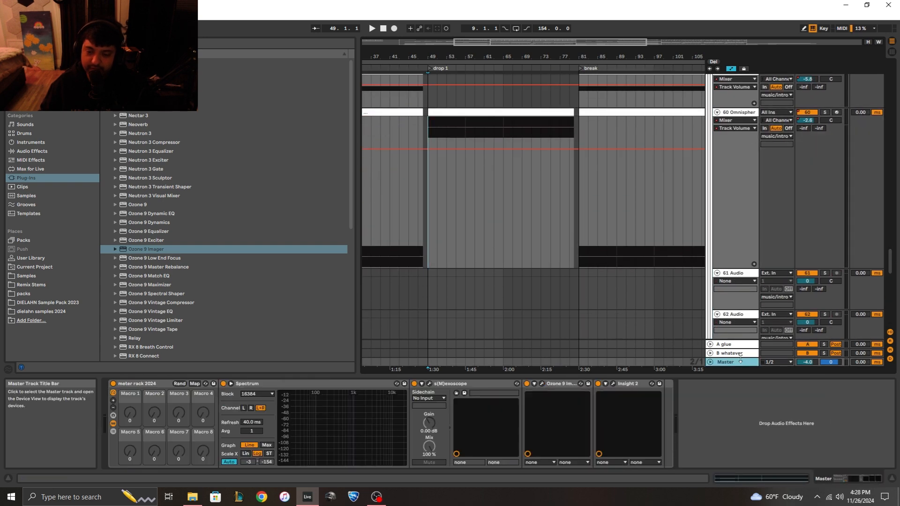
{"action": "left_click", "coordinate": [611, 384]}
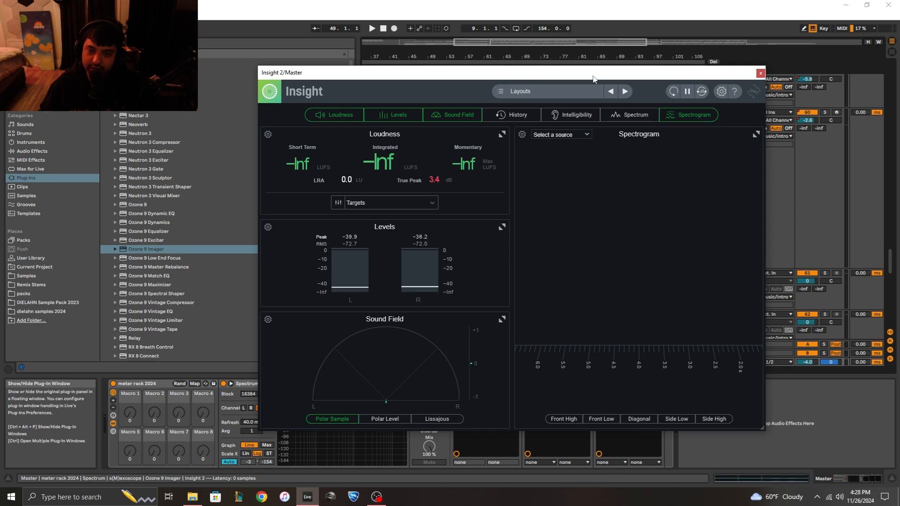
{"action": "left_click_drag", "start_coordinate": [593, 78], "coordinate": [442, 153]}
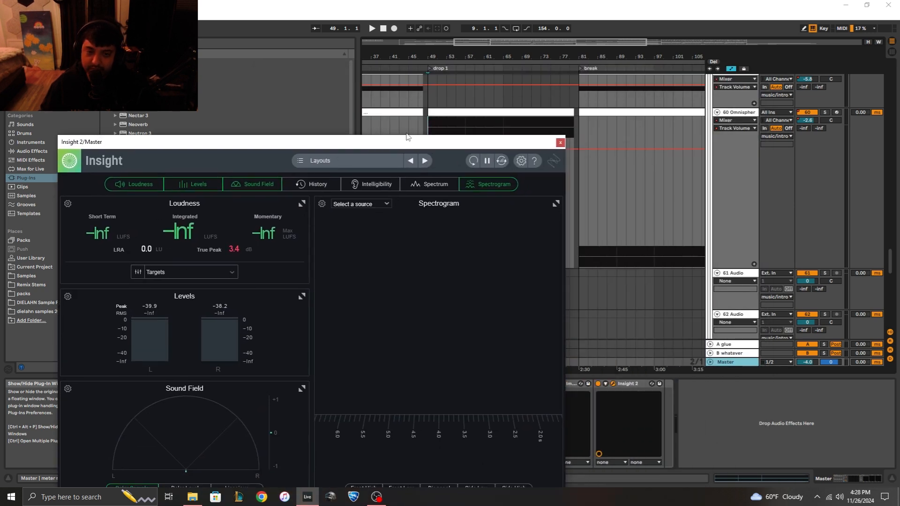
Step: Play from bar 45 into drop 1, check the Master's loudness in Insight 2, and return the insert mark to bar 49
{"action": "left_click", "coordinate": [420, 95]}
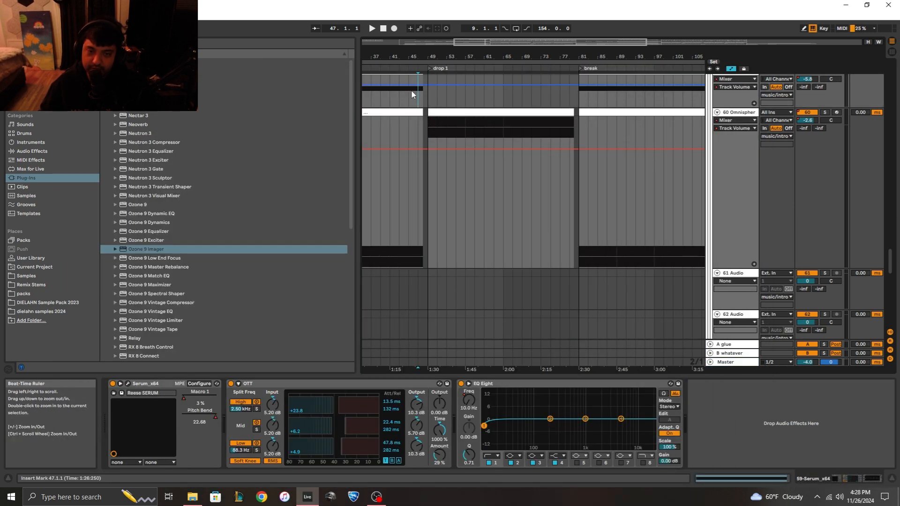
{"action": "left_click", "coordinate": [407, 145]}
{"action": "key", "text": "space"}
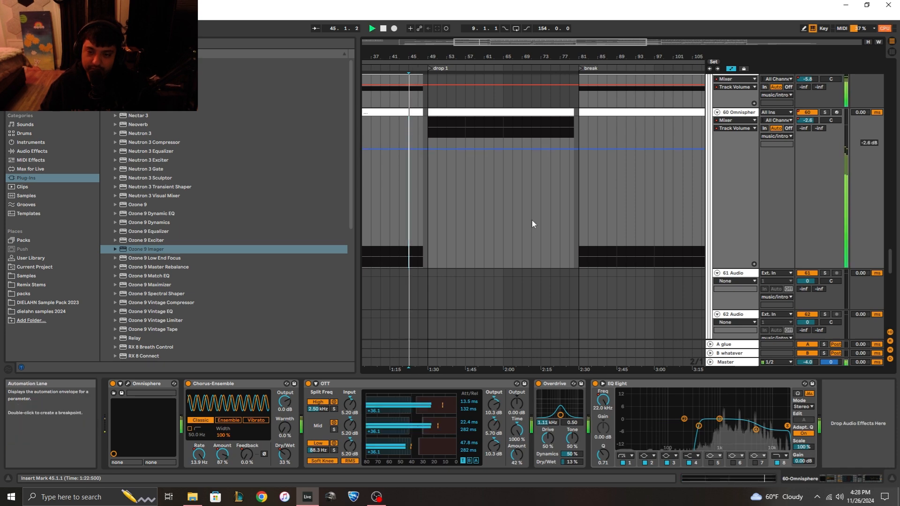
{"action": "left_click", "coordinate": [737, 363]}
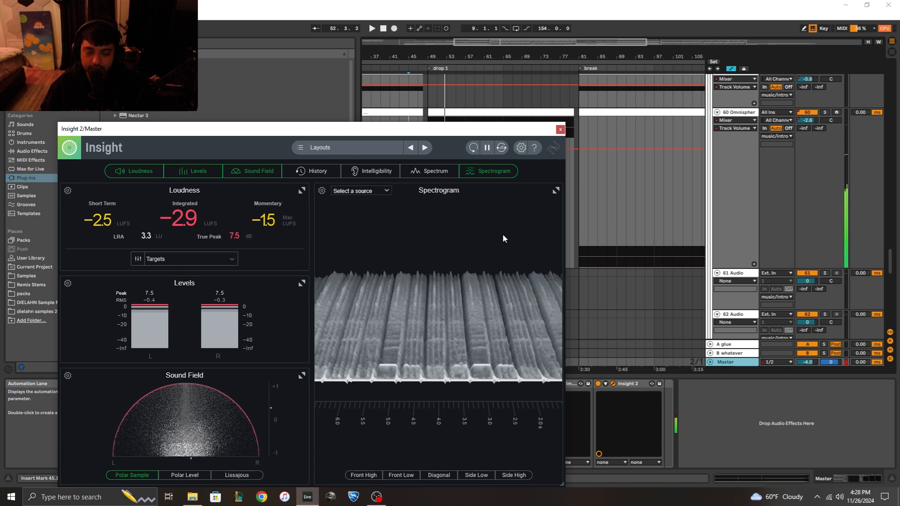
{"action": "left_click", "coordinate": [430, 103]}
{"action": "left_click", "coordinate": [731, 362]}
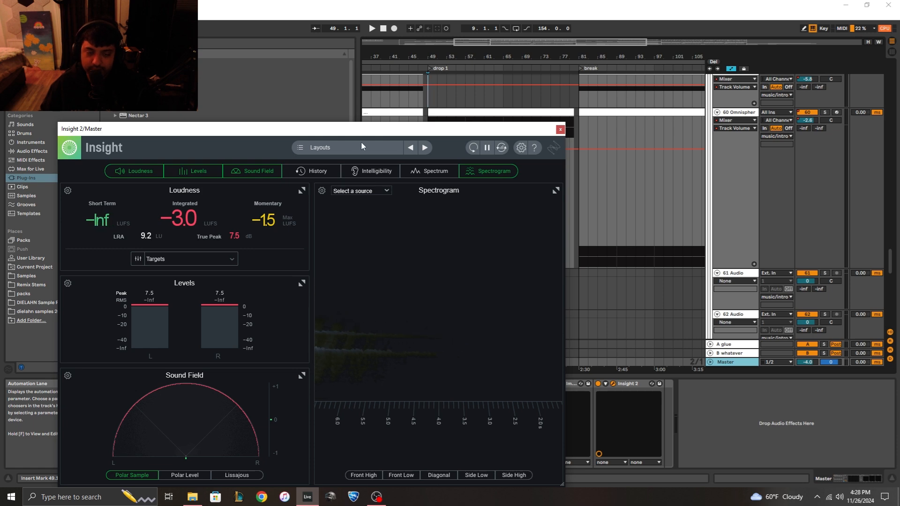
Step: Solo track 60, Omnisphere, and play it from bar 49
{"action": "left_click", "coordinate": [605, 146]}
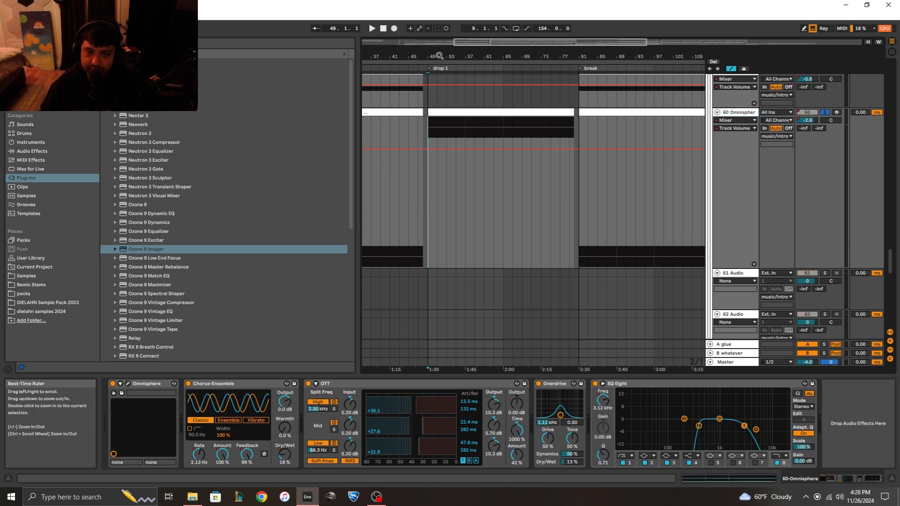
{"action": "left_click_drag", "start_coordinate": [441, 56], "coordinate": [441, 56]}
{"action": "key", "text": "space"}
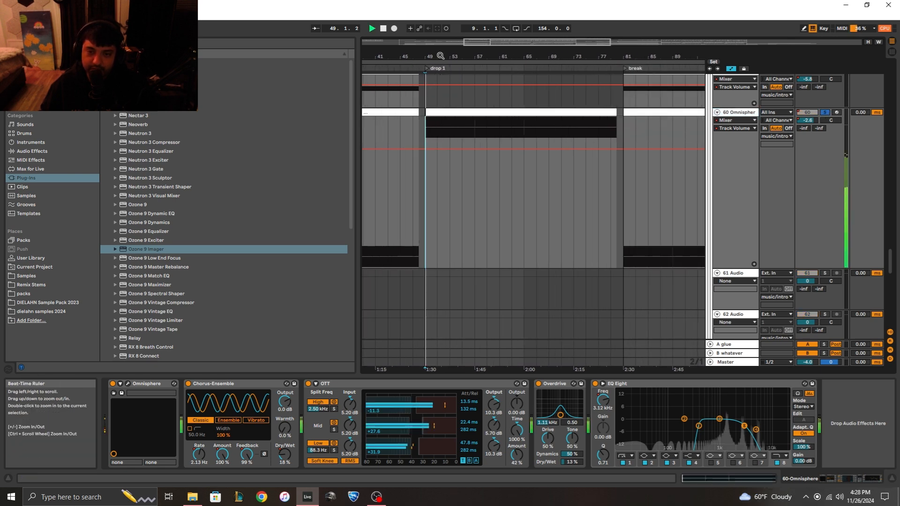
Step: Check the soloed Omnisphere's loudness in the Master's Insight 2, and solo the mids group to check its loudness the same way
{"action": "left_click", "coordinate": [722, 363]}
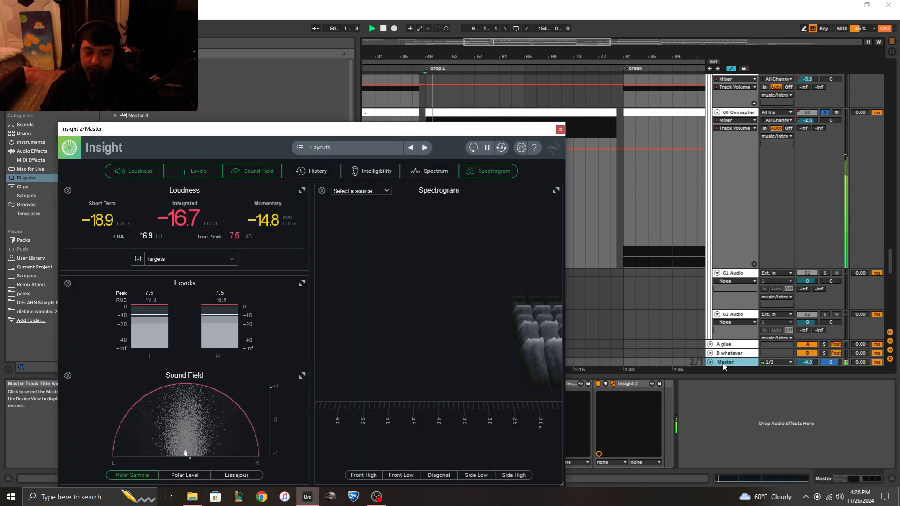
{"action": "scroll", "coordinate": [649, 211], "scroll_direction": "up", "scroll_amount": 4}
{"action": "scroll", "coordinate": [647, 214], "scroll_direction": "up", "scroll_amount": 6}
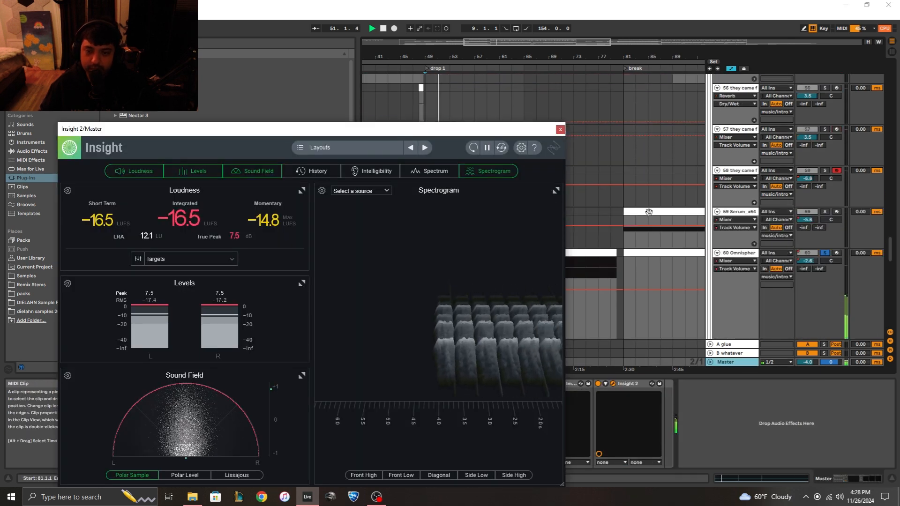
{"action": "scroll", "coordinate": [643, 217], "scroll_direction": "up", "scroll_amount": 3}
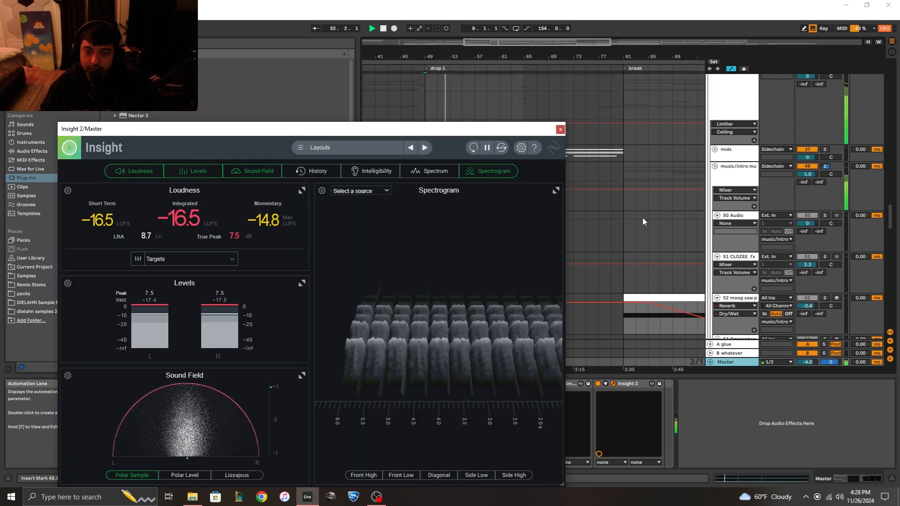
{"action": "left_click", "coordinate": [825, 149]}
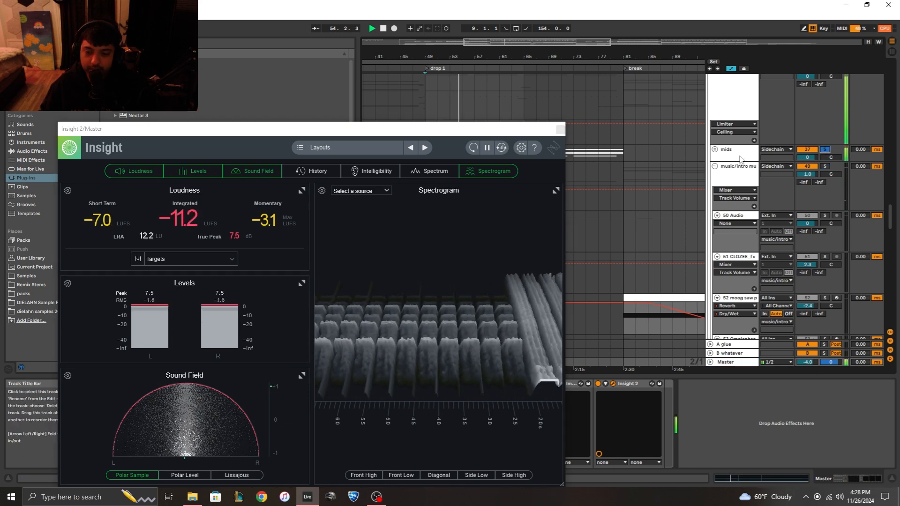
{"action": "left_click", "coordinate": [727, 158]}
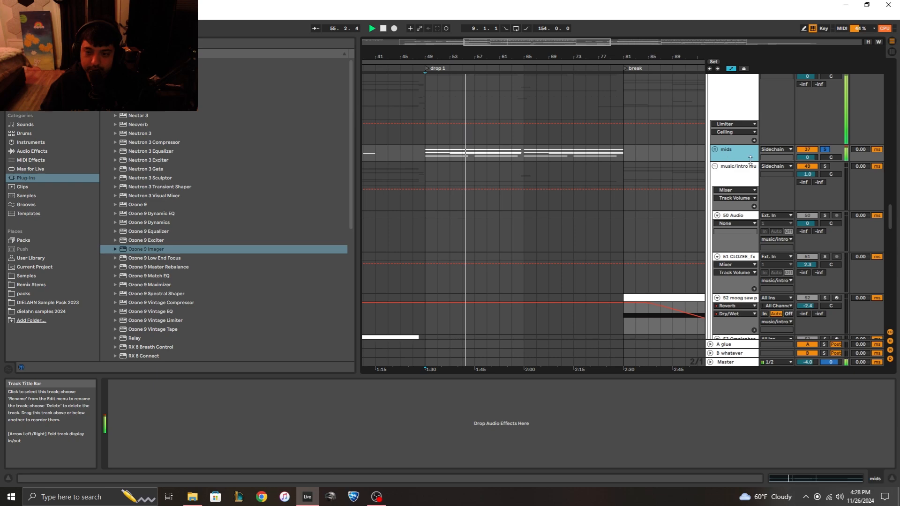
{"action": "left_click", "coordinate": [728, 362]}
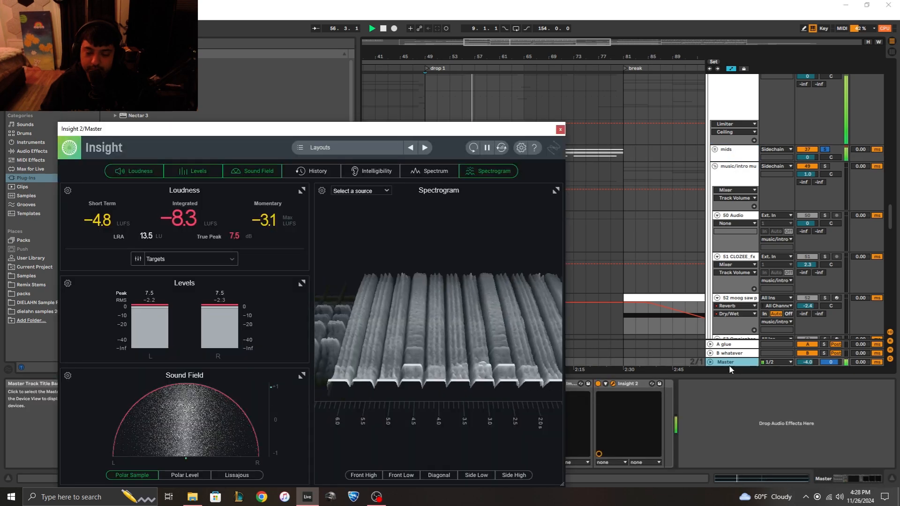
Step: Inspect the Sidechain group's V-Clip and the High chain of its JC-Splitter-3Band rack, leaving the V-Clip window closed
{"action": "scroll", "coordinate": [712, 149], "scroll_direction": "up", "scroll_amount": 3}
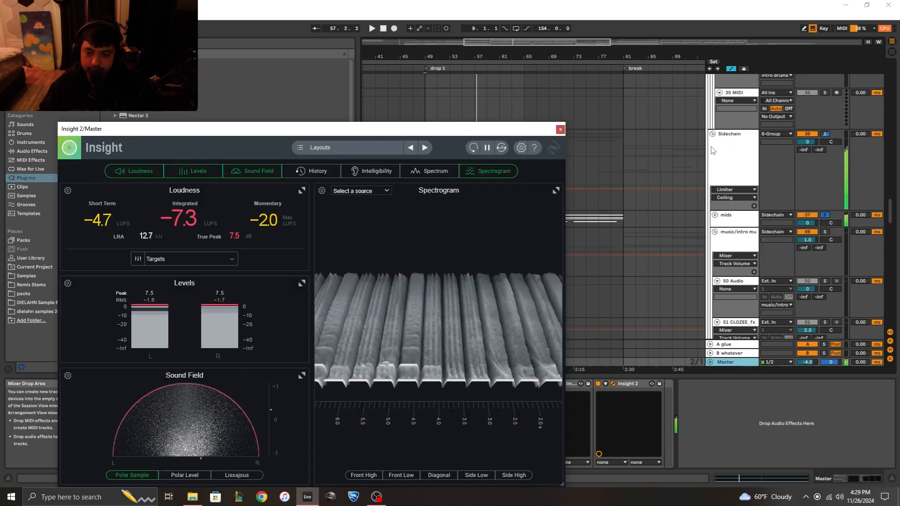
{"action": "scroll", "coordinate": [713, 149], "scroll_direction": "up", "scroll_amount": 3}
{"action": "left_click", "coordinate": [738, 316]}
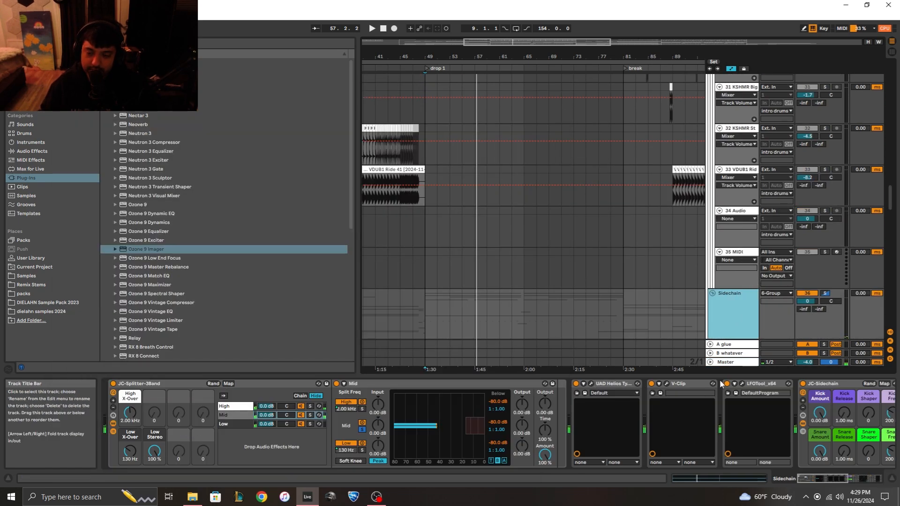
{"action": "left_click", "coordinate": [666, 383]}
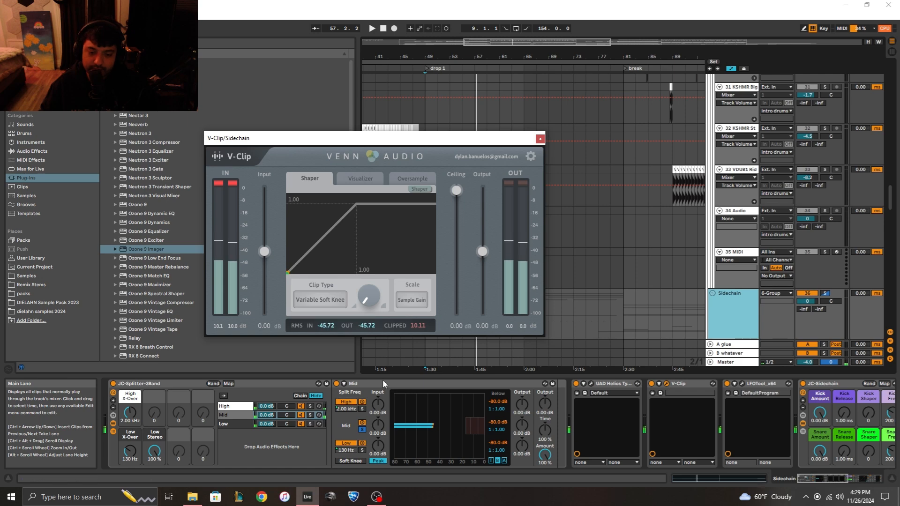
{"action": "left_click", "coordinate": [234, 406]}
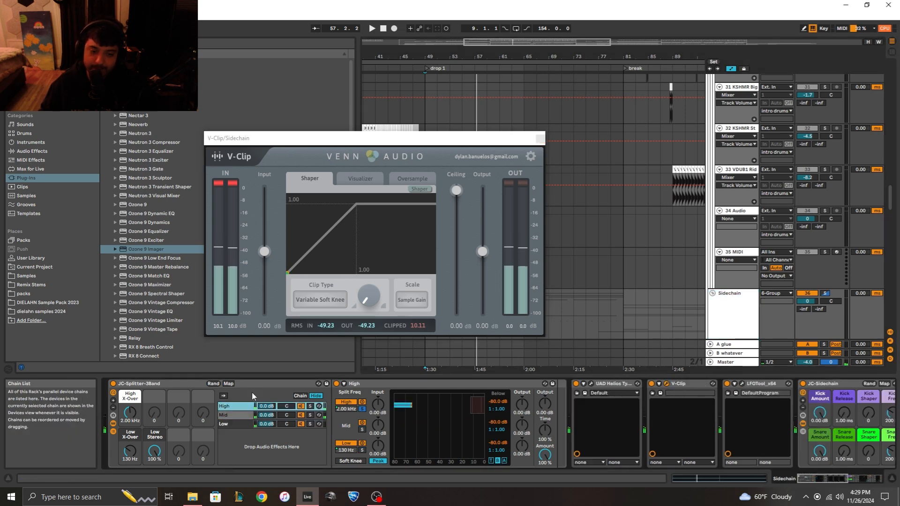
{"action": "left_click", "coordinate": [539, 139]}
{"action": "left_click", "coordinate": [713, 301]}
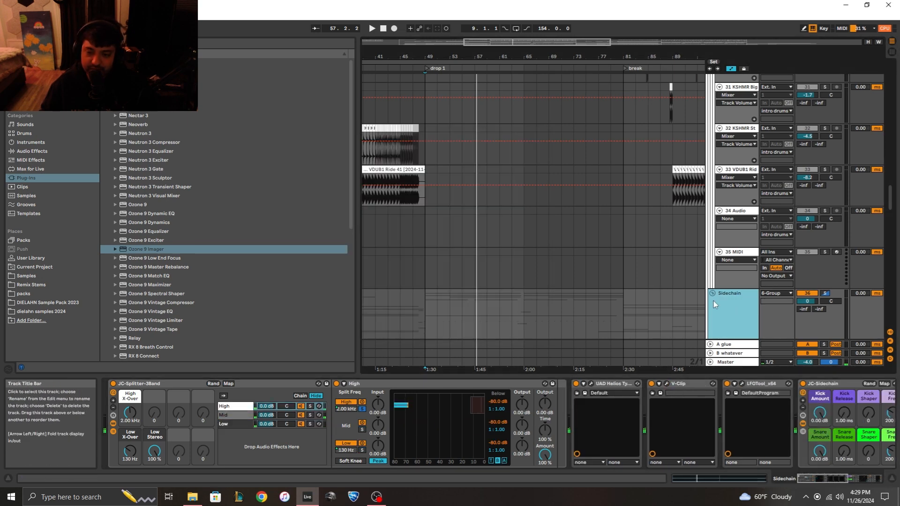
Step: Check the intro drums group for devices and return to the Sidechain group
{"action": "scroll", "coordinate": [713, 296], "scroll_direction": "up", "scroll_amount": 2}
{"action": "scroll", "coordinate": [728, 274], "scroll_direction": "up", "scroll_amount": 10}
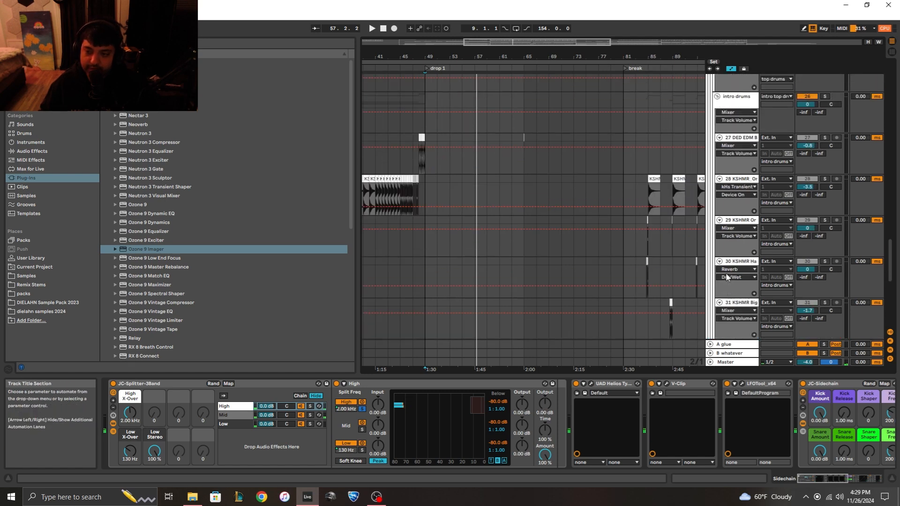
{"action": "left_click", "coordinate": [749, 202]}
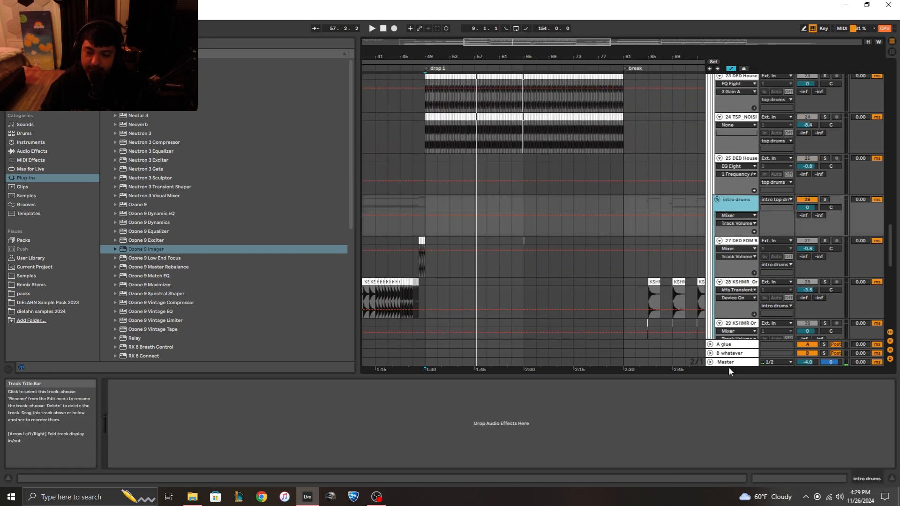
{"action": "scroll", "coordinate": [746, 256], "scroll_direction": "down", "scroll_amount": 5}
{"action": "scroll", "coordinate": [746, 256], "scroll_direction": "down", "scroll_amount": 3}
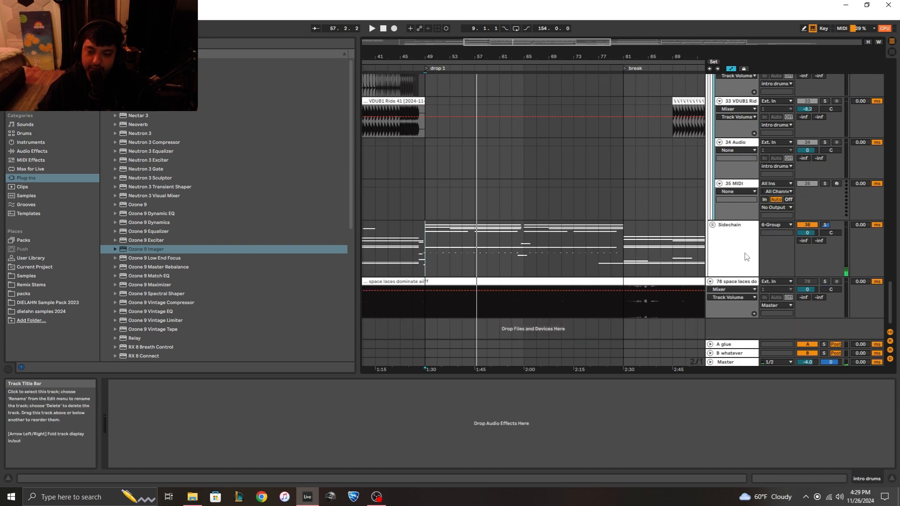
{"action": "left_click", "coordinate": [741, 255]}
{"action": "left_click", "coordinate": [713, 225]}
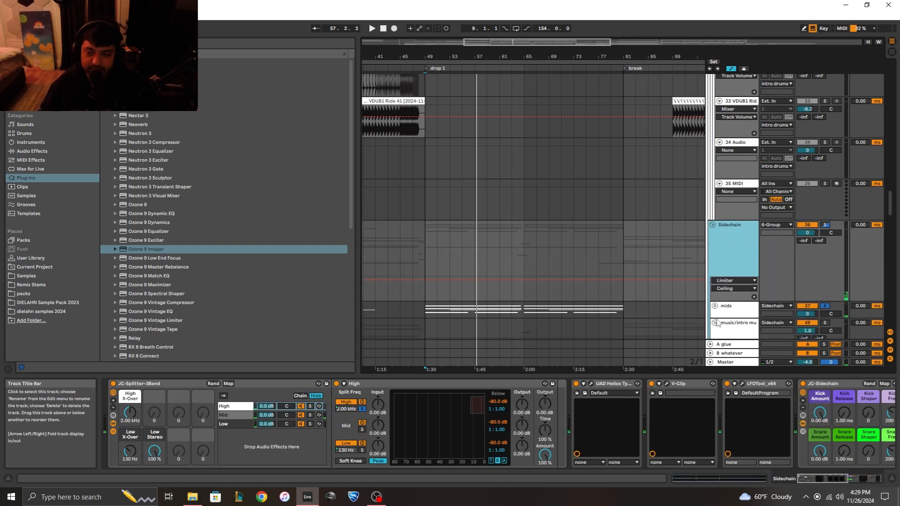
{"action": "scroll", "coordinate": [718, 310], "scroll_direction": "down", "scroll_amount": 2}
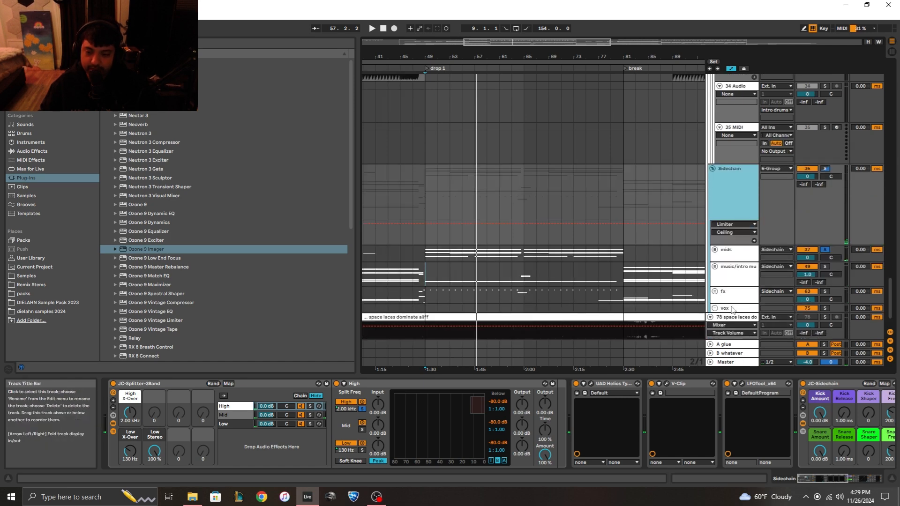
{"action": "left_click", "coordinate": [727, 309]}
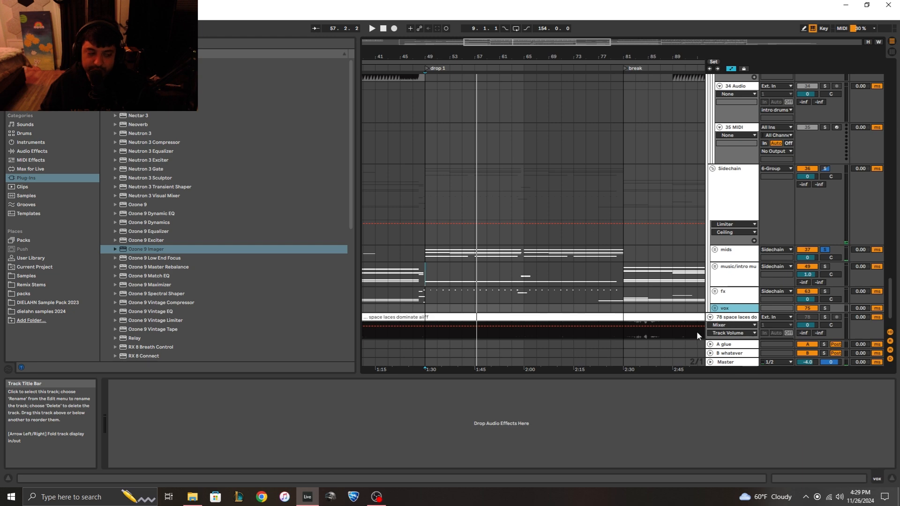
{"action": "left_click", "coordinate": [744, 186]}
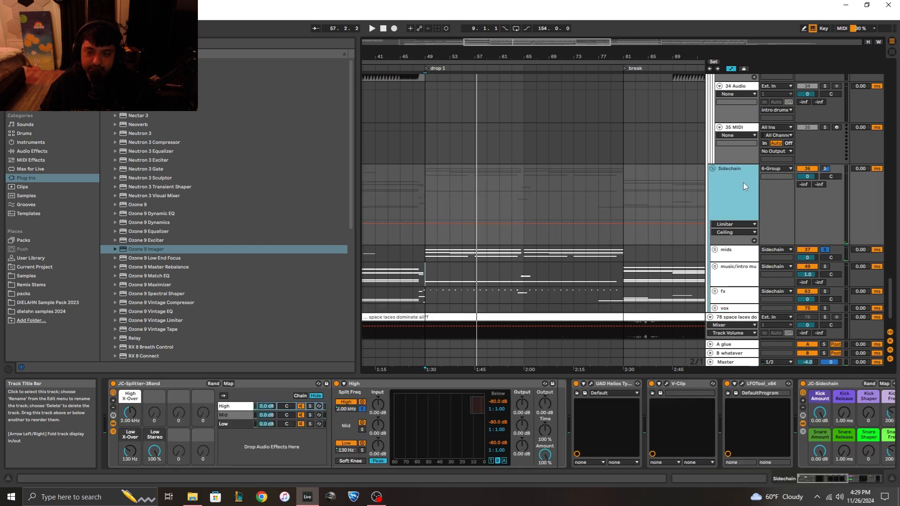
{"action": "mouse_move", "coordinate": [836, 477]}
{"action": "left_mouse_down"}
{"action": "mouse_move", "coordinate": [868, 477]}
{"action": "mouse_move", "coordinate": [852, 478]}
{"action": "left_mouse_up"}
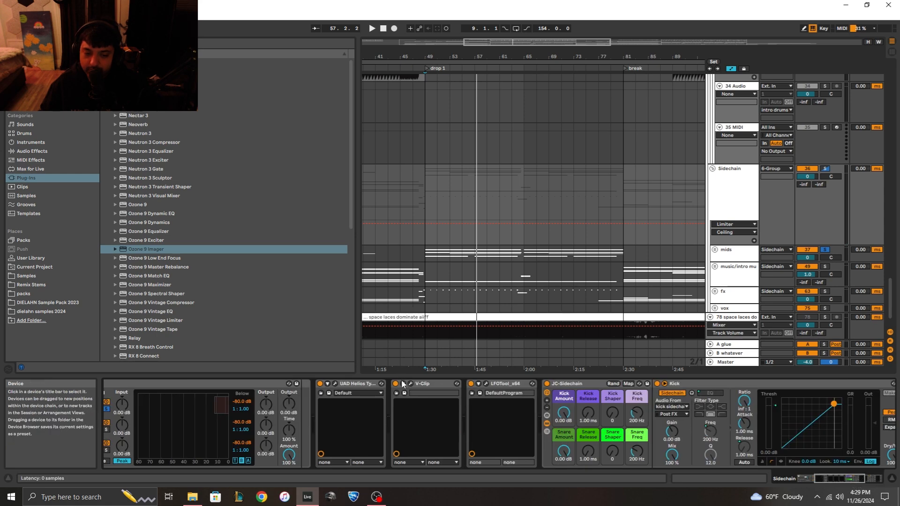
Step: Show the whole arrangement and place the insert mark at bar 33 on the intro drums group
{"action": "scroll", "coordinate": [715, 233], "scroll_direction": "up", "scroll_amount": 2}
{"action": "left_click", "coordinate": [715, 233]}
{"action": "scroll", "coordinate": [717, 233], "scroll_direction": "up", "scroll_amount": 15}
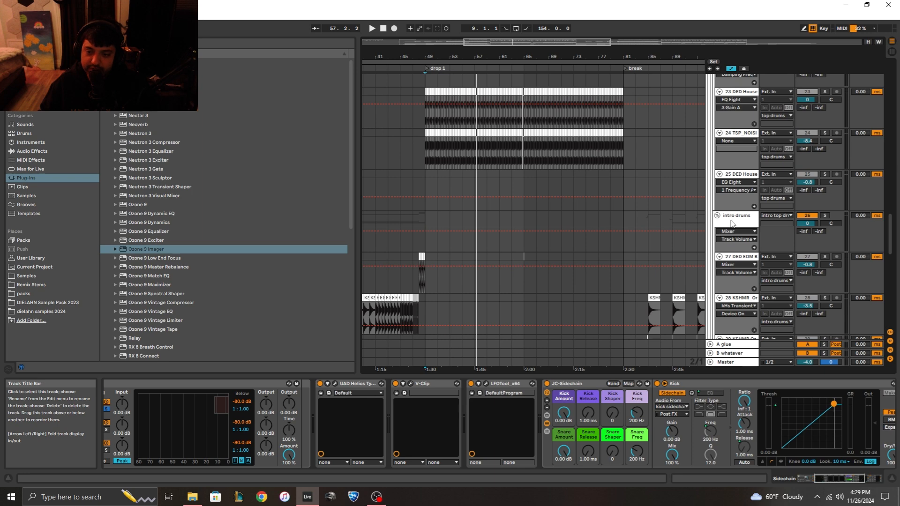
{"action": "left_click", "coordinate": [732, 223]}
{"action": "left_click_drag", "start_coordinate": [483, 57], "coordinate": [483, 21]}
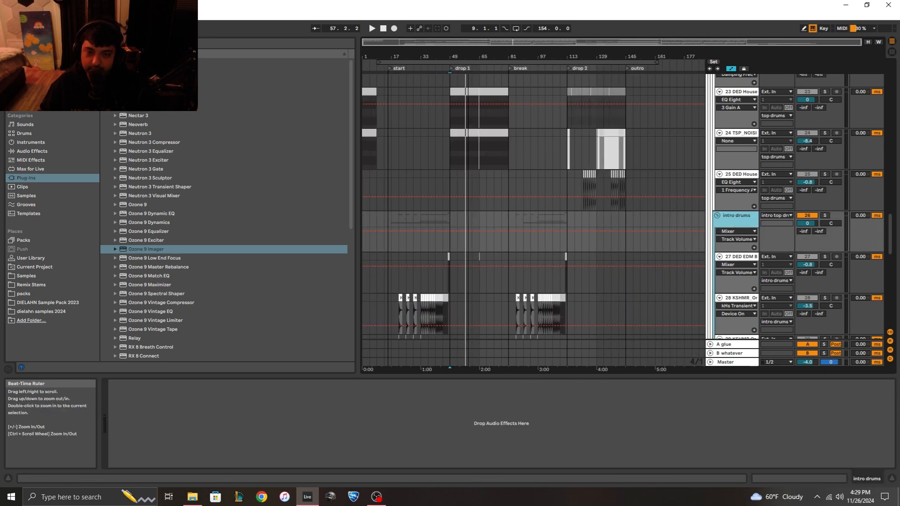
{"action": "left_click", "coordinate": [423, 218]}
Step: Review the intro top drums group's device chain and locate the kick snare and drums groups above it
{"action": "scroll", "coordinate": [757, 144], "scroll_direction": "up", "scroll_amount": 5}
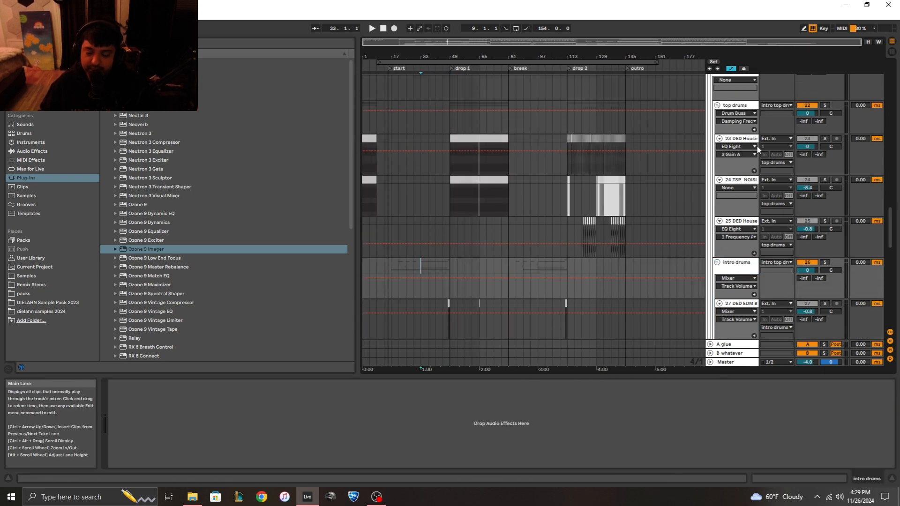
{"action": "left_click", "coordinate": [735, 183]}
{"action": "scroll", "coordinate": [732, 197], "scroll_direction": "up", "scroll_amount": 5}
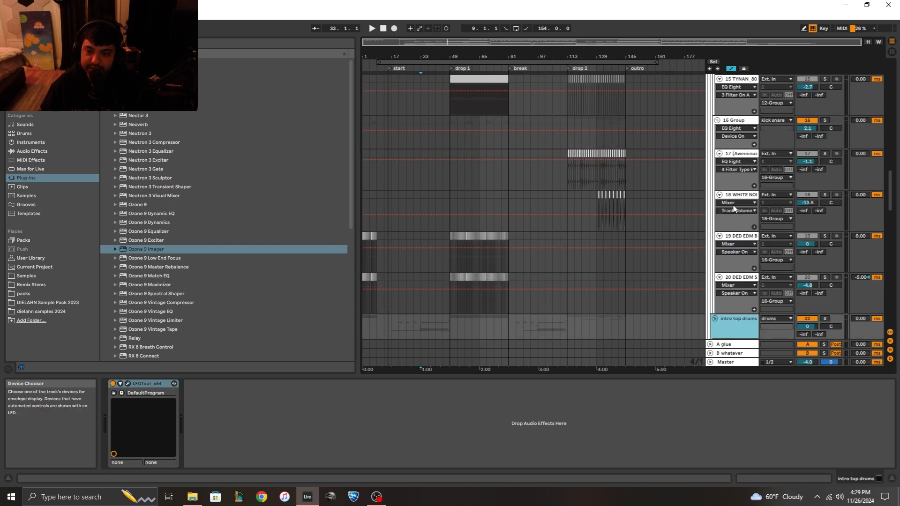
{"action": "scroll", "coordinate": [734, 199], "scroll_direction": "up", "scroll_amount": 8}
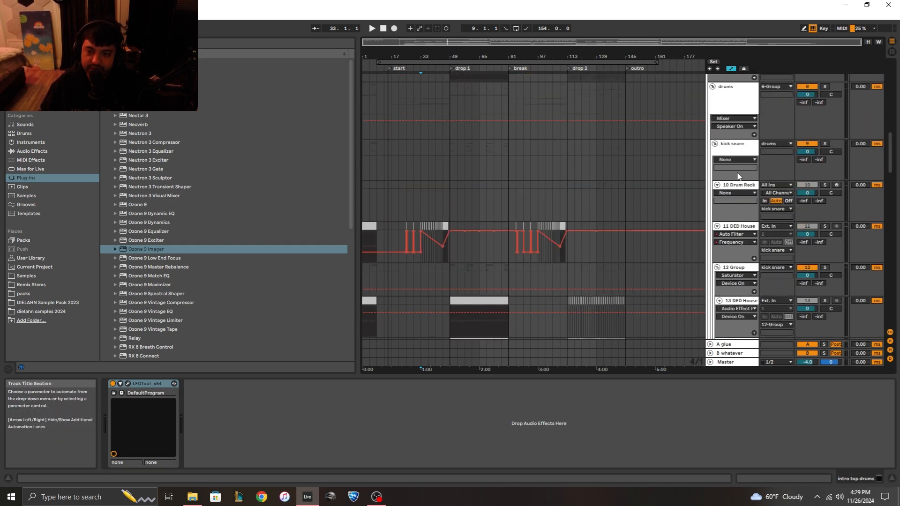
Step: Check the kick snare group for devices and inspect the V-Clip on the drums group, closing its window
{"action": "left_click", "coordinate": [737, 156]}
{"action": "left_click", "coordinate": [729, 103]}
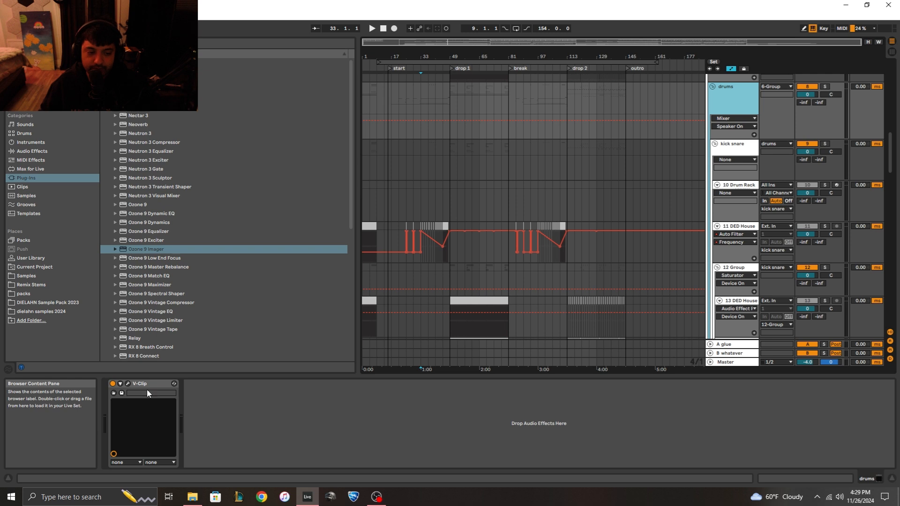
{"action": "left_click", "coordinate": [128, 384]}
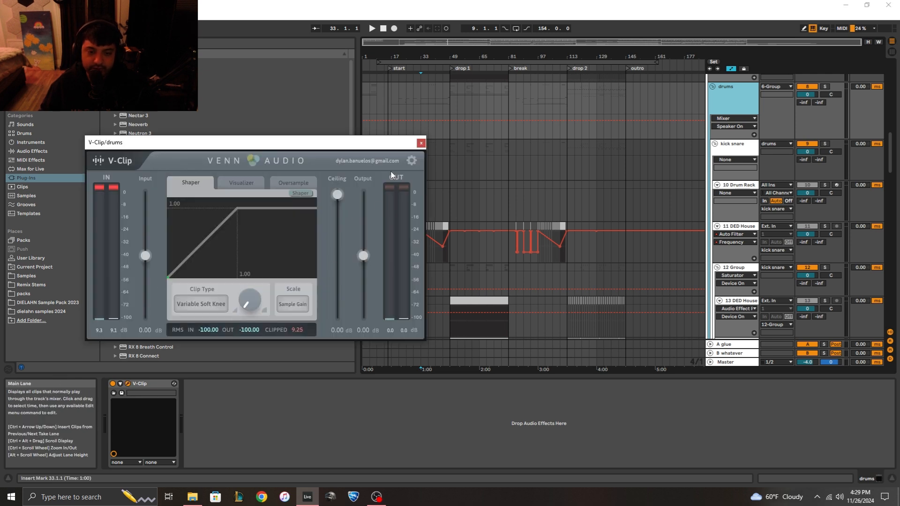
{"action": "left_click", "coordinate": [422, 144]}
Step: Fold track 11, DED House, the 12 and 16 groups, and the whole kick snare group
{"action": "left_click_drag", "start_coordinate": [450, 57], "coordinate": [450, 89]}
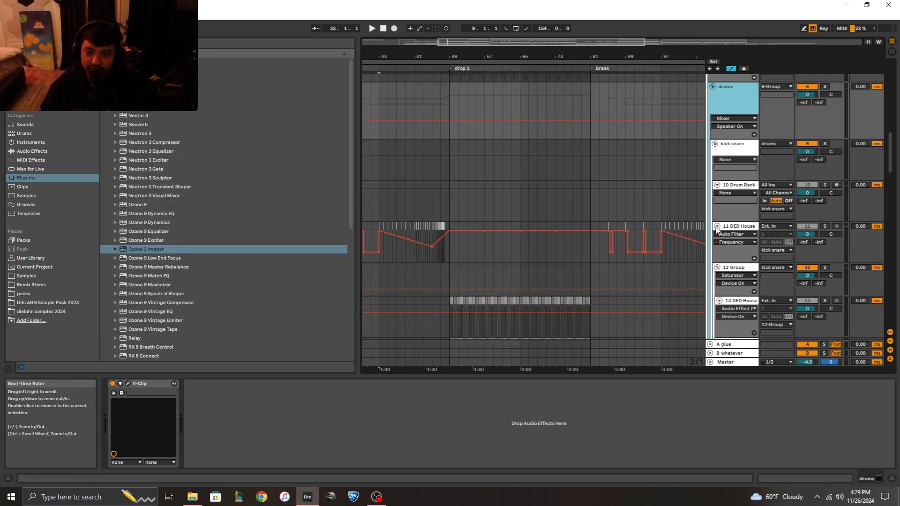
{"action": "scroll", "coordinate": [790, 267], "scroll_direction": "down", "scroll_amount": 2}
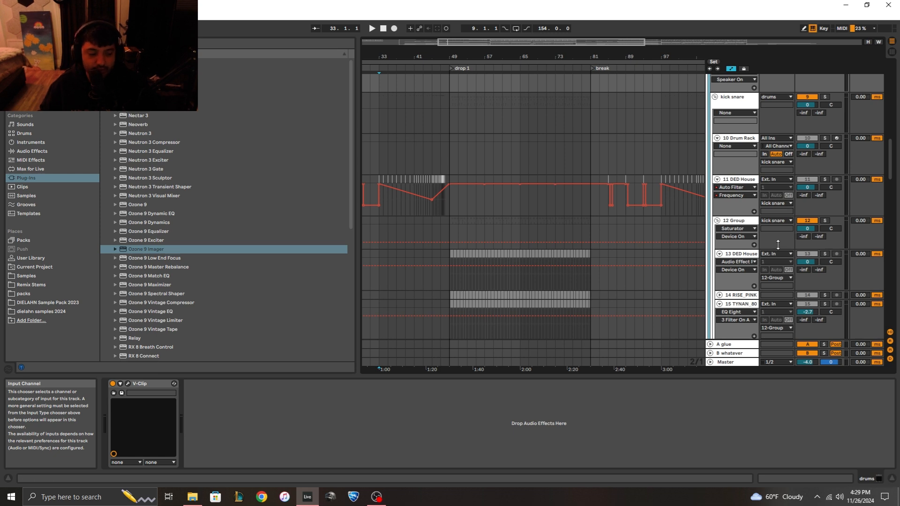
{"action": "left_click", "coordinate": [717, 220]}
{"action": "left_click", "coordinate": [717, 227]}
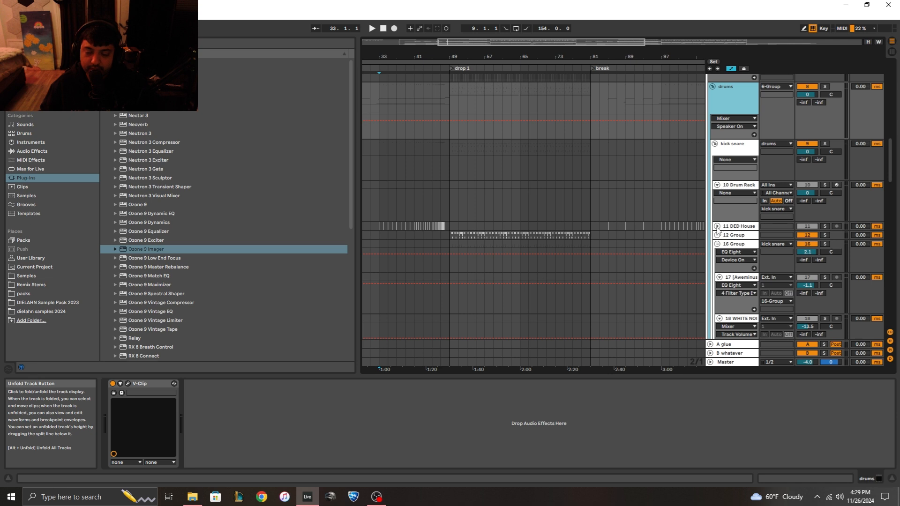
{"action": "left_click", "coordinate": [735, 273]}
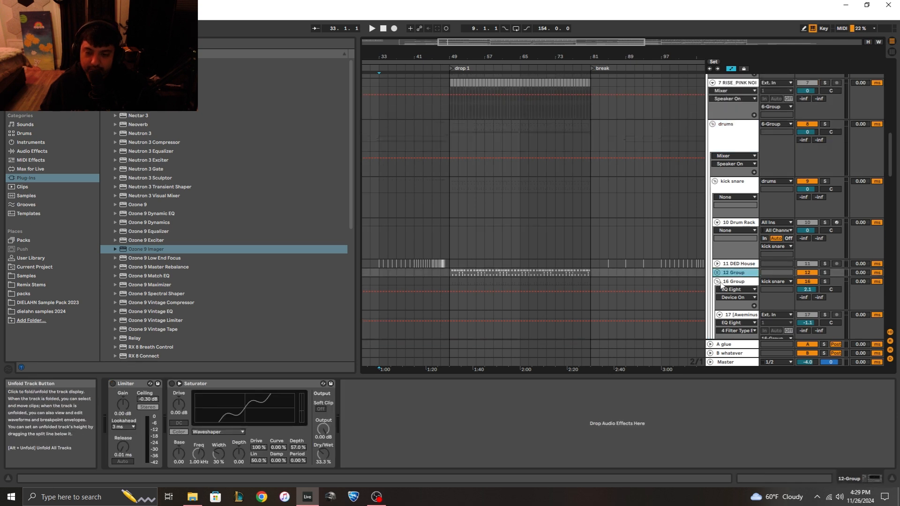
{"action": "left_click", "coordinate": [717, 282]}
{"action": "left_click", "coordinate": [717, 203]}
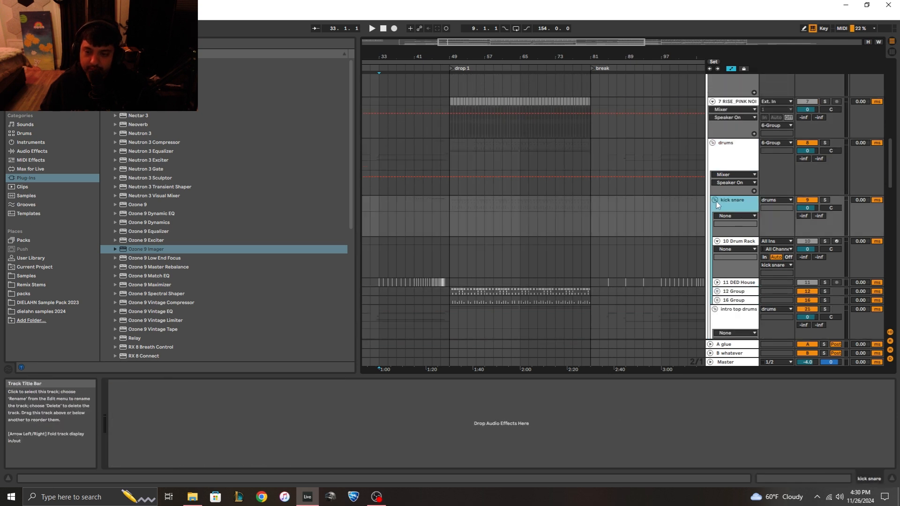
{"action": "left_click", "coordinate": [715, 201]}
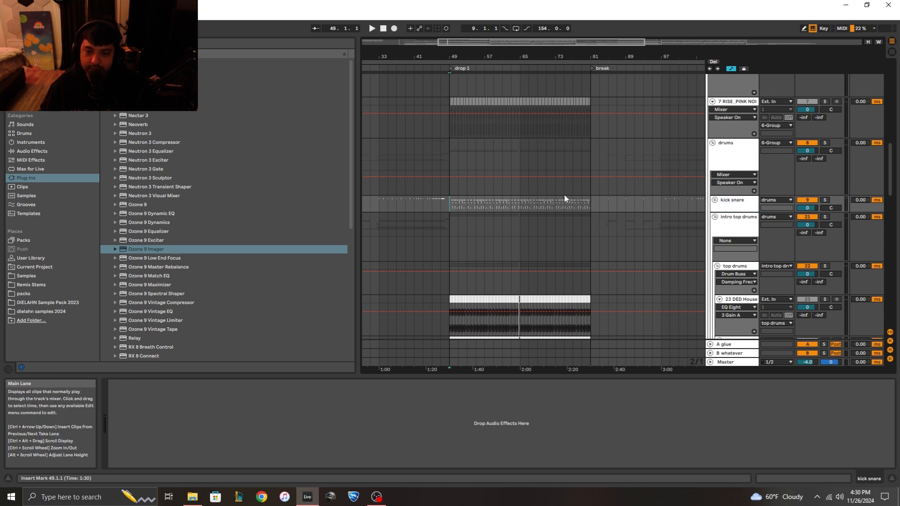
Step: Solo the drums group with the insert mark at bar 49, and fold the intro top drums group
{"action": "left_click", "coordinate": [721, 209]}
{"action": "left_click", "coordinate": [808, 146]}
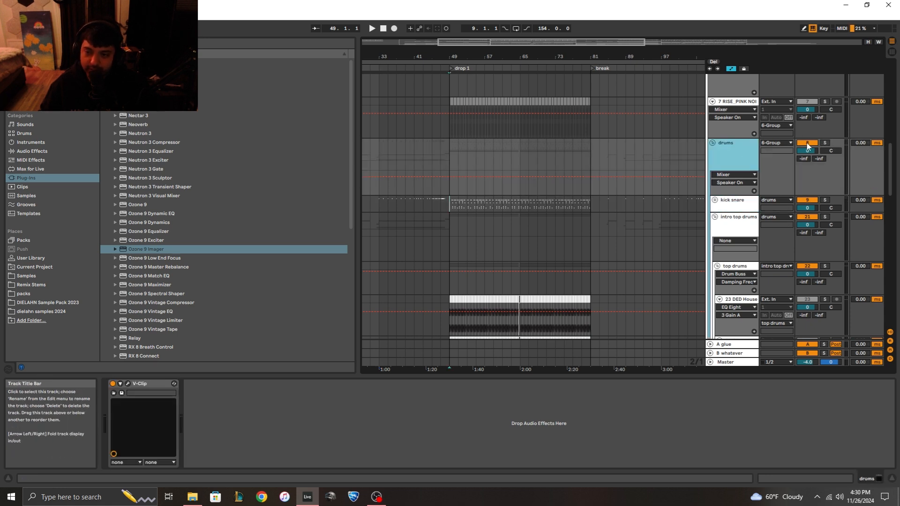
{"action": "left_click", "coordinate": [828, 142]}
{"action": "left_click", "coordinate": [451, 172]}
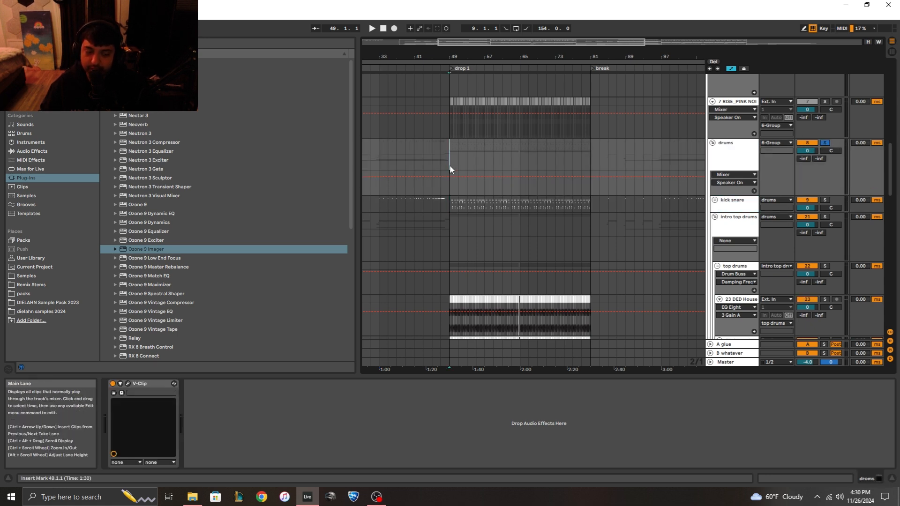
{"action": "left_click", "coordinate": [714, 218]}
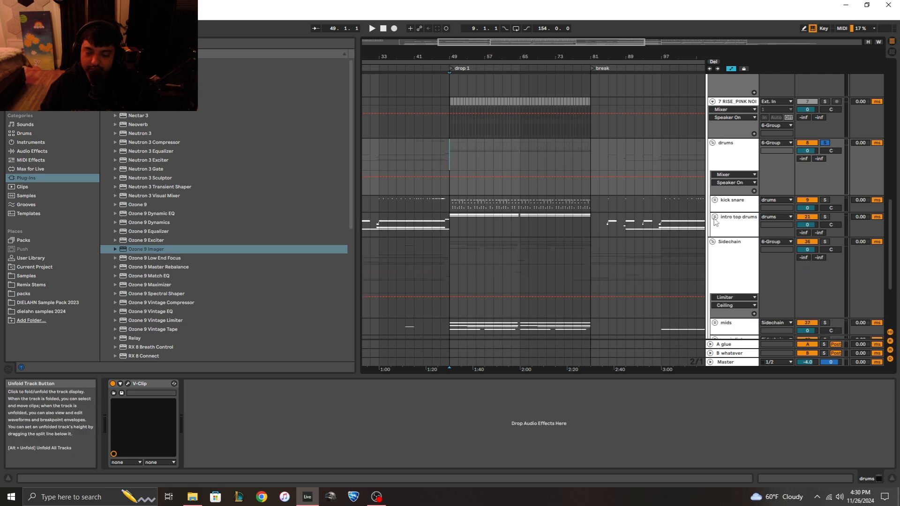
Step: Play the soloed drums group from bar 49 and check its loudness in Insight 2 on the master
{"action": "left_click_drag", "start_coordinate": [459, 57], "coordinate": [557, 61]}
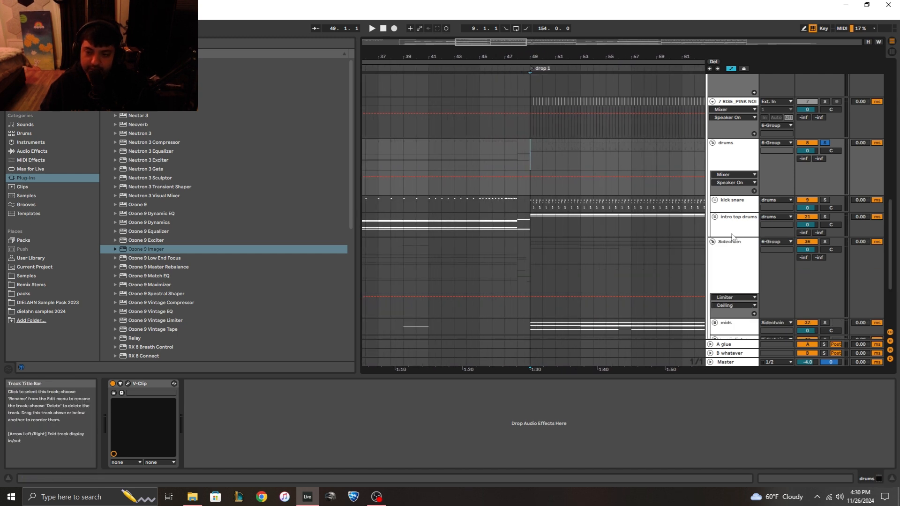
{"action": "key", "text": "space"}
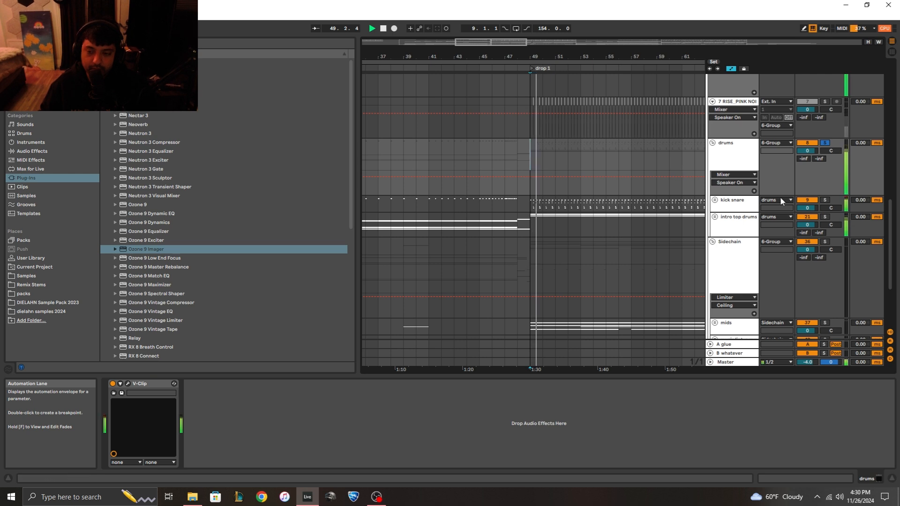
{"action": "left_click", "coordinate": [722, 162]}
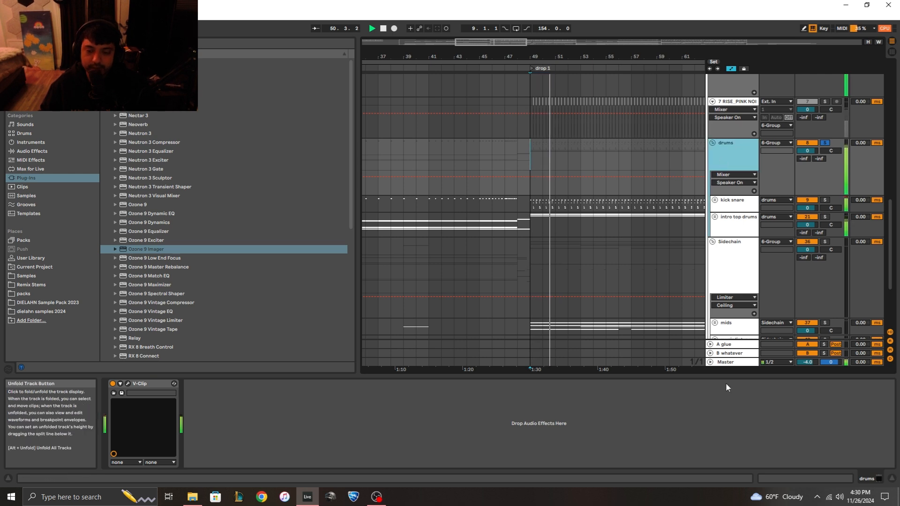
{"action": "left_click", "coordinate": [732, 363]}
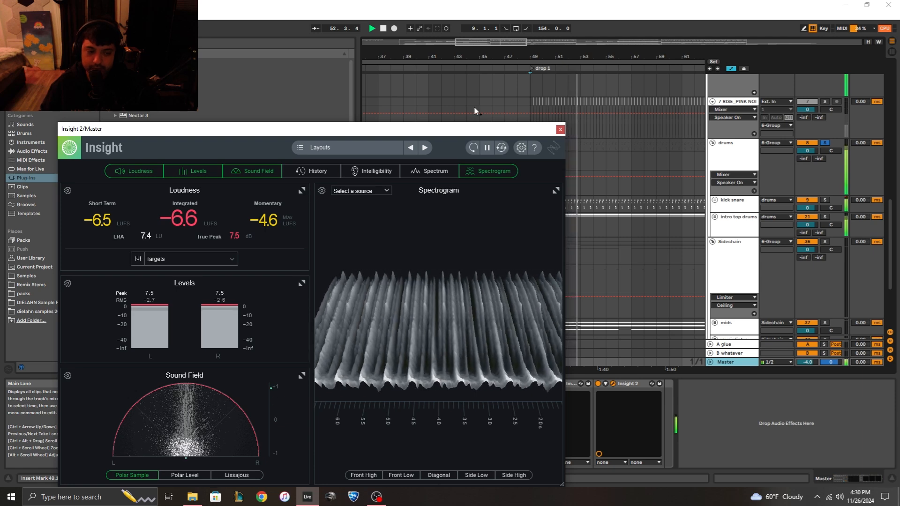
{"action": "left_click", "coordinate": [560, 129]}
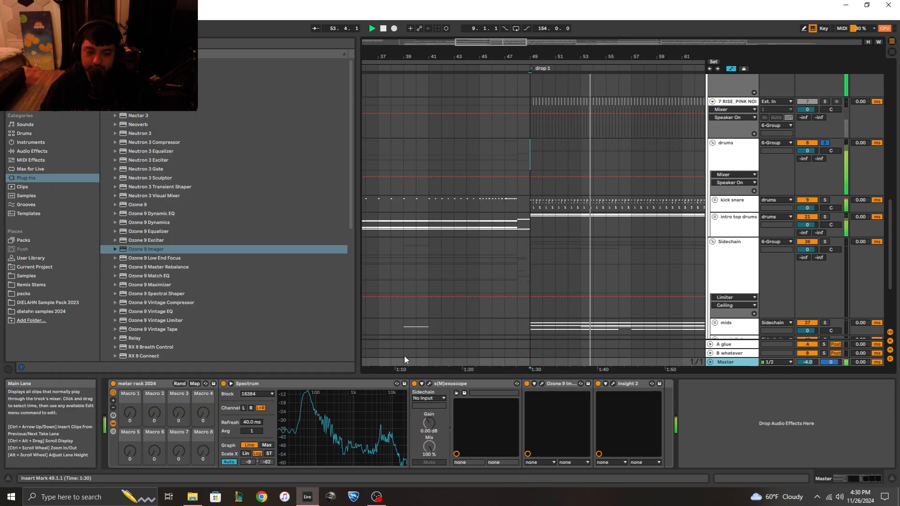
{"action": "key", "text": "space"}
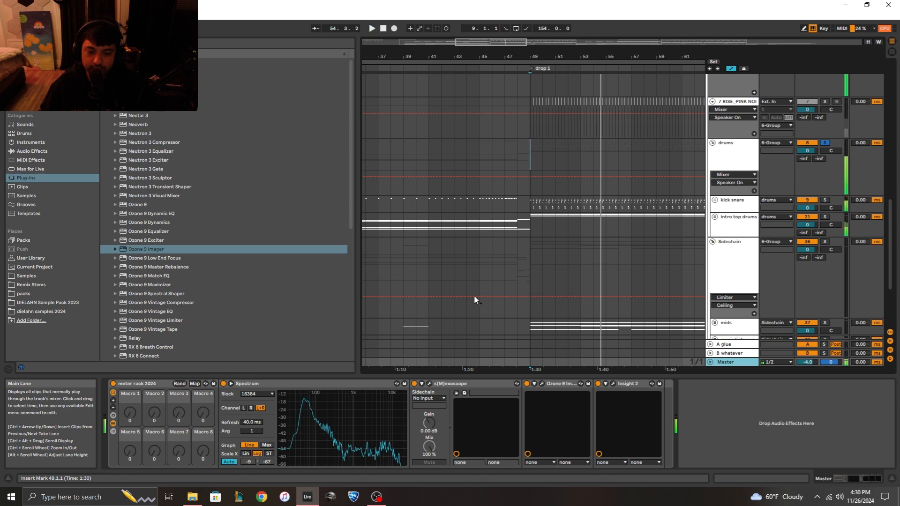
Step: Play the soloed drums from bar 41 and examine the build-up's loudness in Insight 2 on the master
{"action": "left_click", "coordinate": [531, 254]}
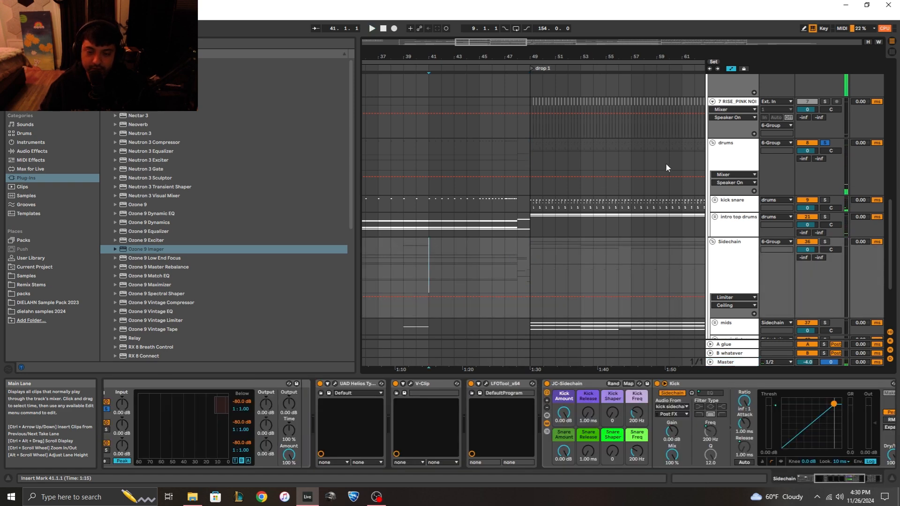
{"action": "left_click", "coordinate": [733, 222]}
{"action": "left_click", "coordinate": [728, 153]}
{"action": "key", "text": "space"}
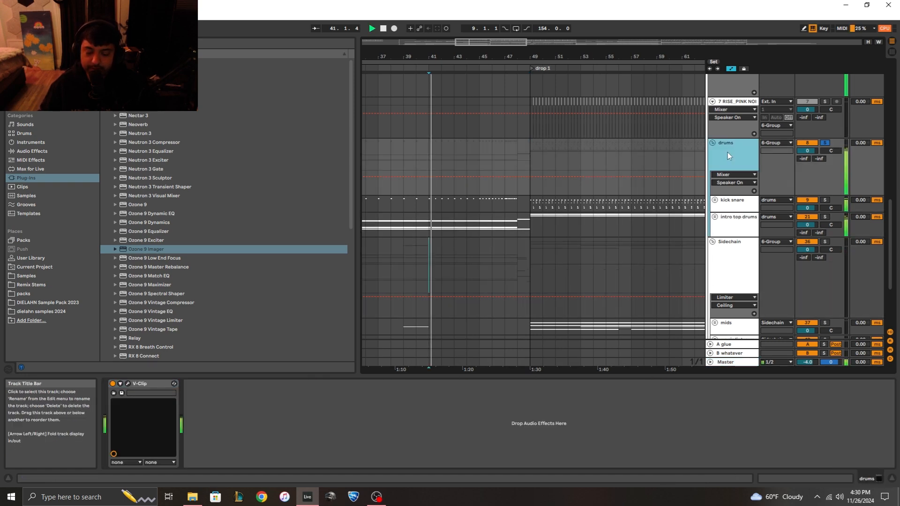
{"action": "left_click", "coordinate": [734, 363]}
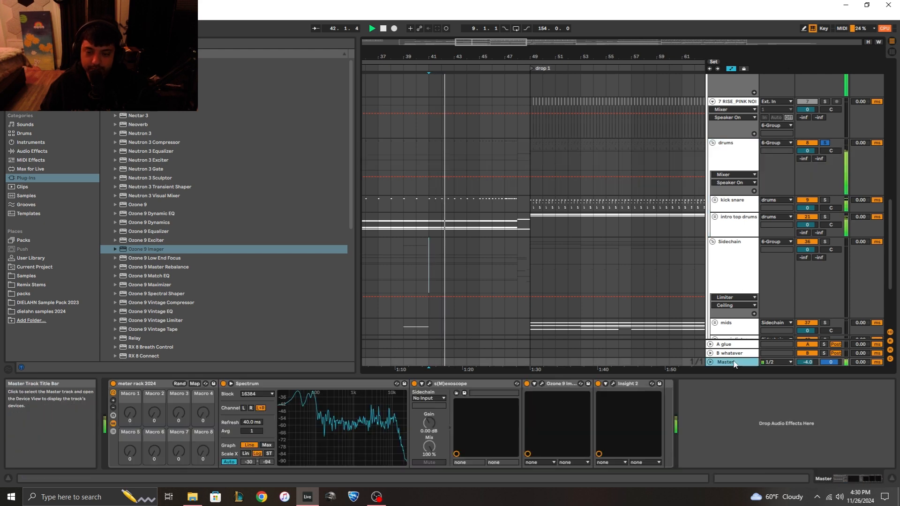
{"action": "left_click", "coordinate": [613, 383]}
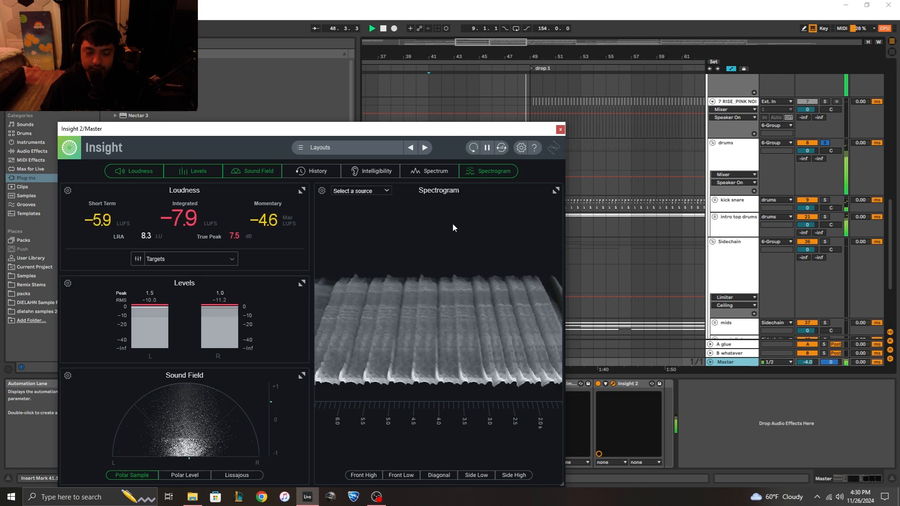
{"action": "left_click", "coordinate": [562, 130]}
{"action": "left_click_drag", "start_coordinate": [530, 56], "coordinate": [543, 188]}
{"action": "left_click", "coordinate": [503, 225]}
{"action": "key", "text": "space"}
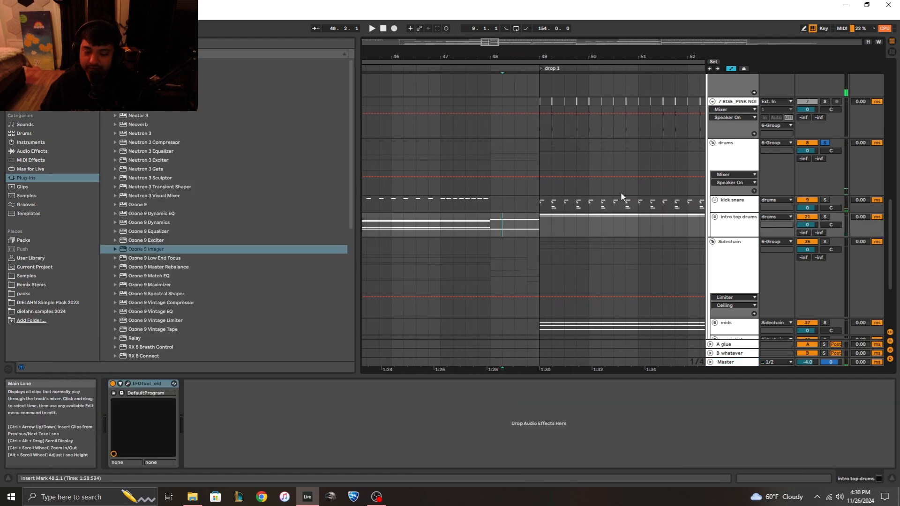
Step: Enable the audio effect rack on the 6 Group and inspect its UAD SSL G Bus Compressor, closing the plug-in window
{"action": "scroll", "coordinate": [622, 194], "scroll_direction": "up", "scroll_amount": 9}
{"action": "left_click", "coordinate": [733, 153]}
{"action": "scroll", "coordinate": [693, 213], "scroll_direction": "up", "scroll_amount": 2}
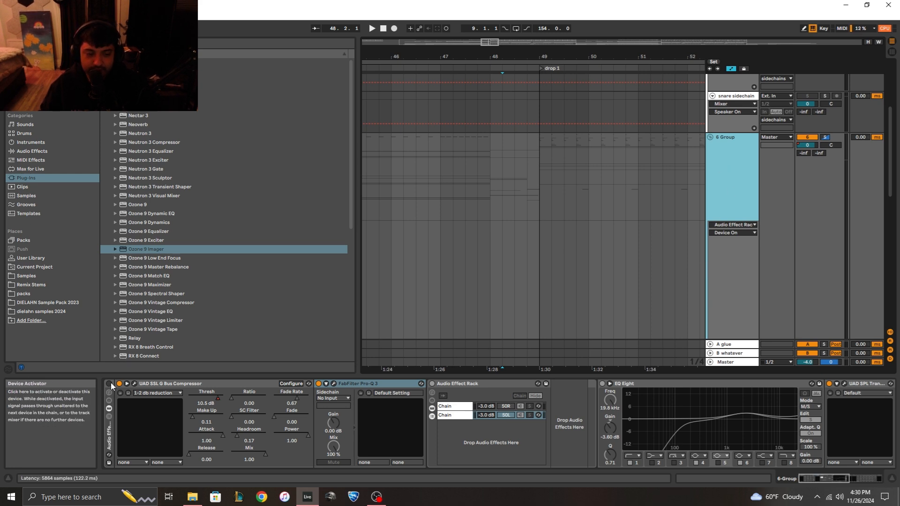
{"action": "left_click", "coordinate": [151, 385]}
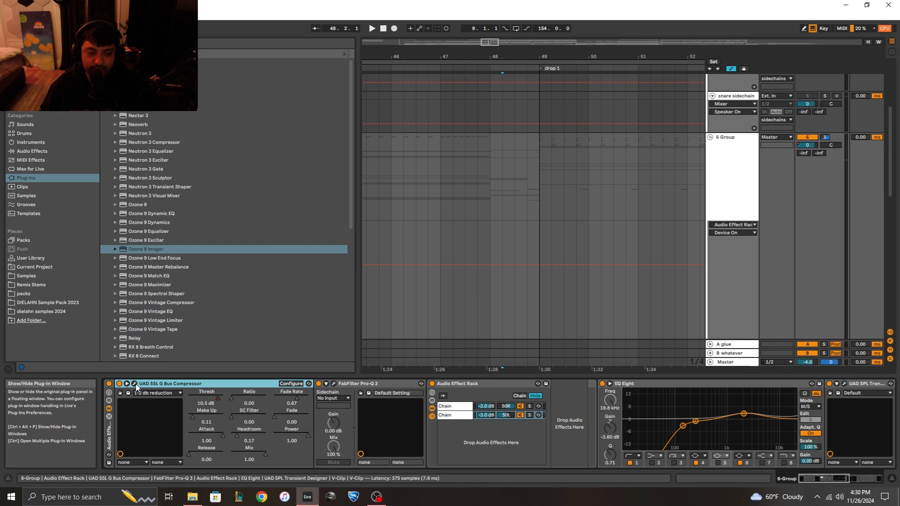
{"action": "left_click", "coordinate": [135, 383]}
{"action": "left_click_drag", "start_coordinate": [213, 81], "coordinate": [562, 122]}
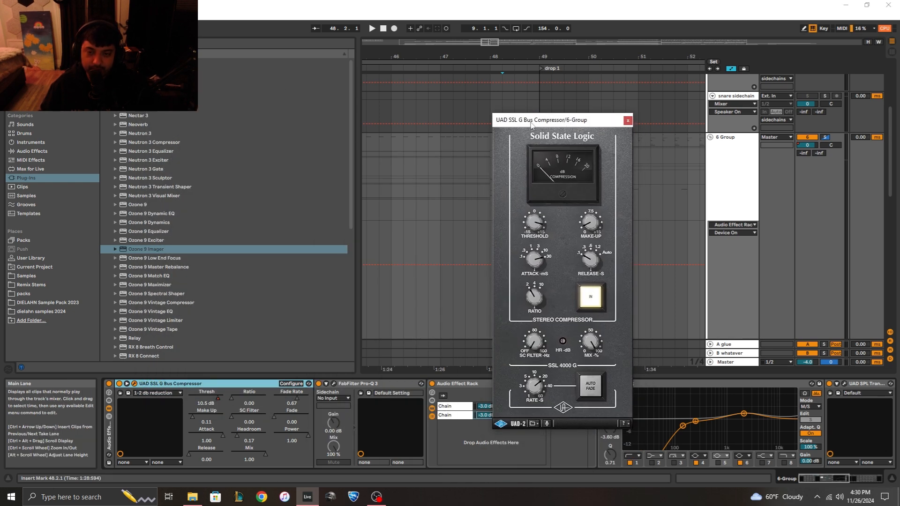
{"action": "left_click", "coordinate": [627, 121]}
Step: Show the audio effects in the browser and review the SSL G Bus Compressor's settings again, closing its window
{"action": "left_click", "coordinate": [55, 151]}
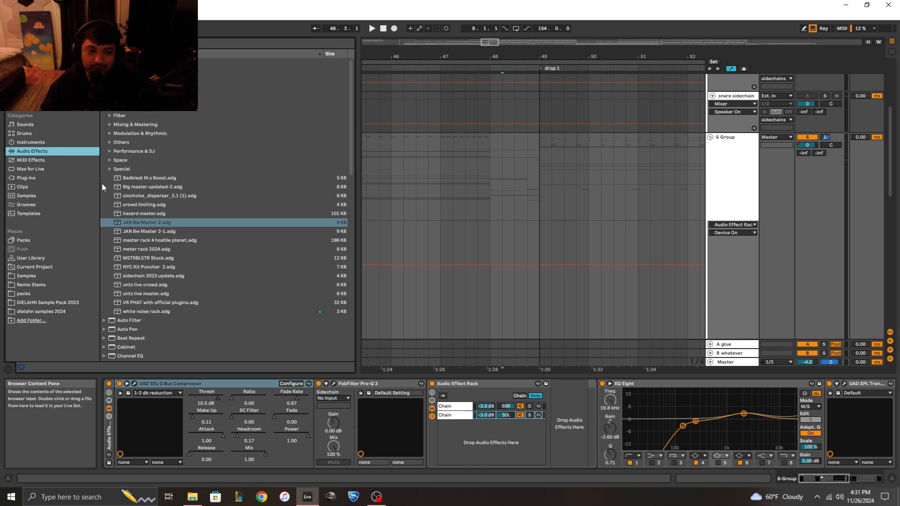
{"action": "left_click", "coordinate": [135, 385]}
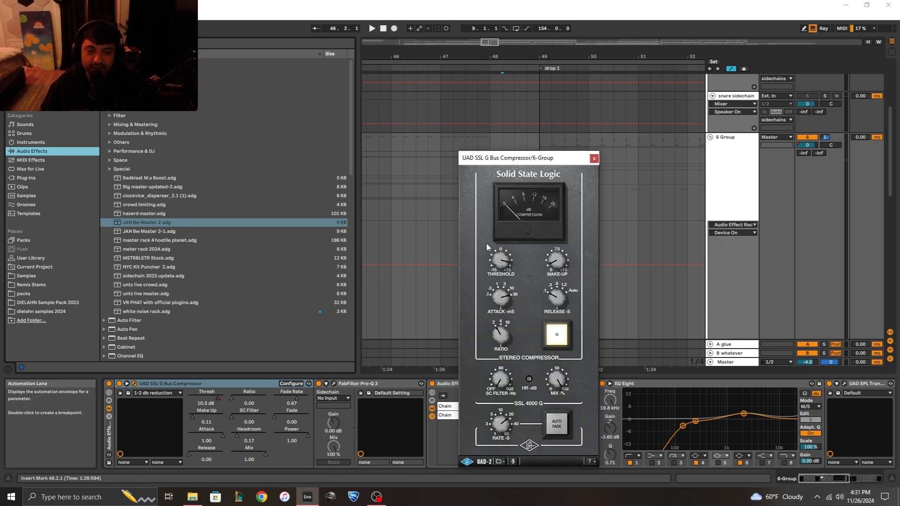
{"action": "left_click_drag", "start_coordinate": [517, 163], "coordinate": [524, 163]}
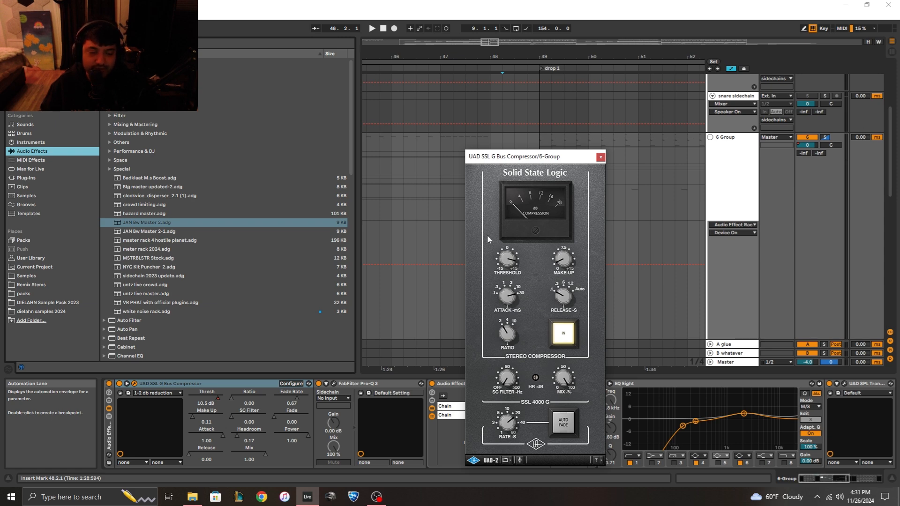
{"action": "left_click_drag", "start_coordinate": [507, 161], "coordinate": [449, 162]}
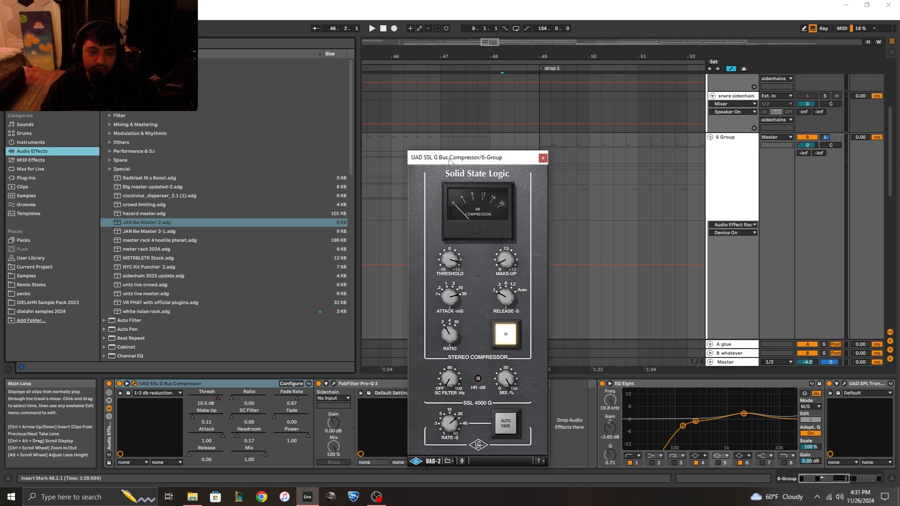
{"action": "left_click", "coordinate": [542, 158]}
Step: Examine the EQ curve and linear phase mode of the FabFilter Pro-Q 3 on the 6 Group
{"action": "left_click", "coordinate": [333, 384]}
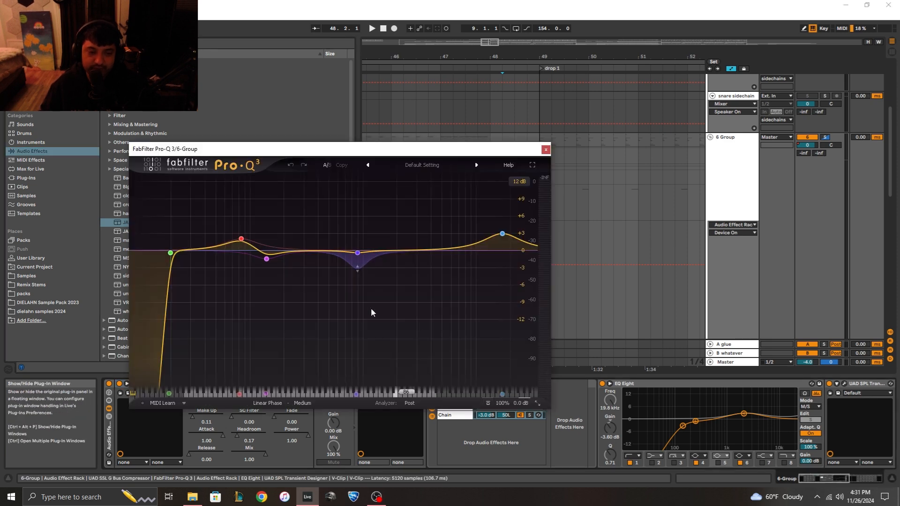
{"action": "left_click", "coordinate": [546, 150]}
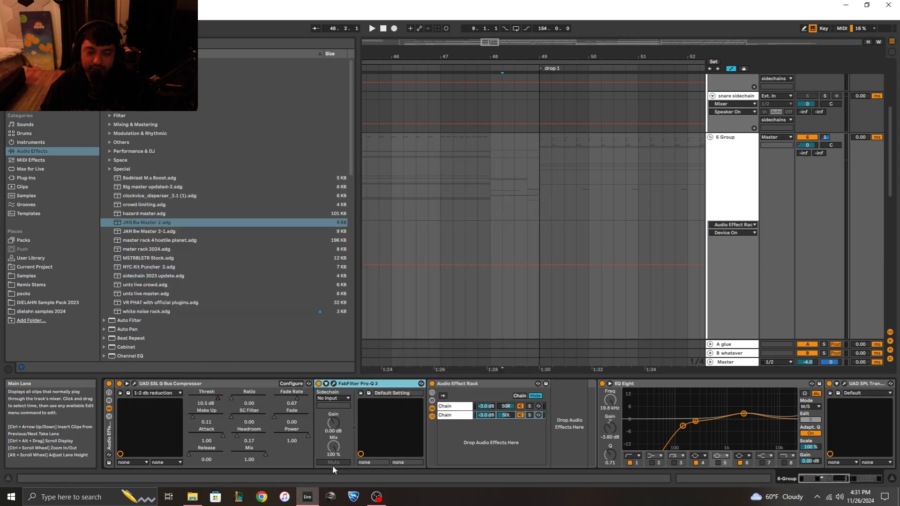
{"action": "left_click", "coordinate": [364, 393]}
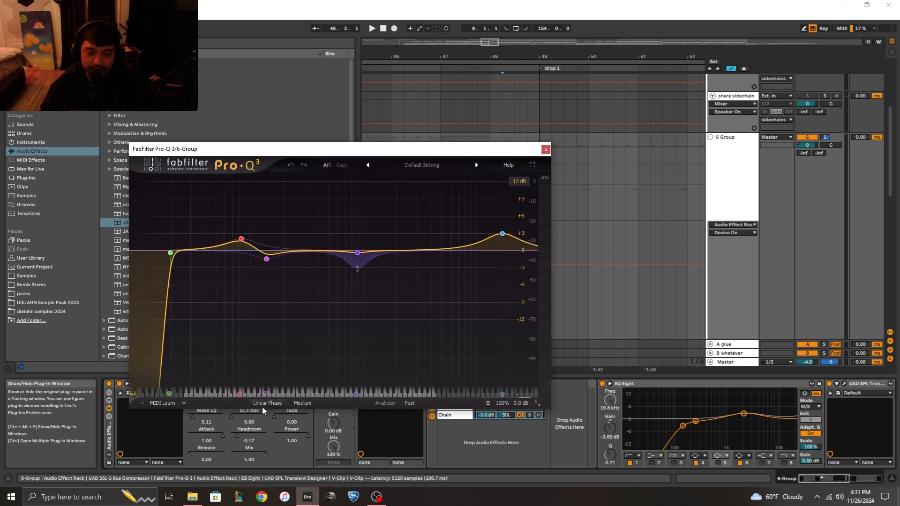
{"action": "left_click_drag", "start_coordinate": [347, 149], "coordinate": [519, 123]}
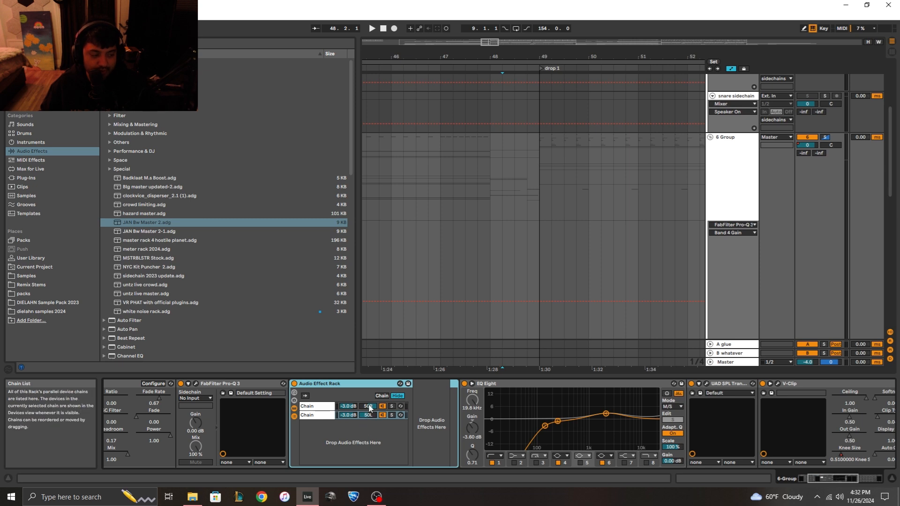
Step: Inspect the mid/side EQ Eight in the 6 Group's rack, selecting its low-cut band 1
{"action": "left_click", "coordinate": [497, 386]}
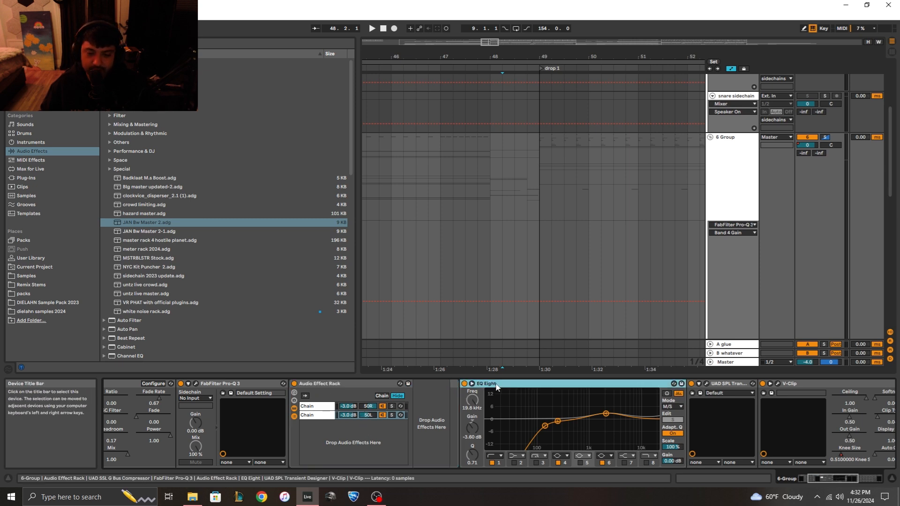
{"action": "left_click", "coordinate": [545, 426]}
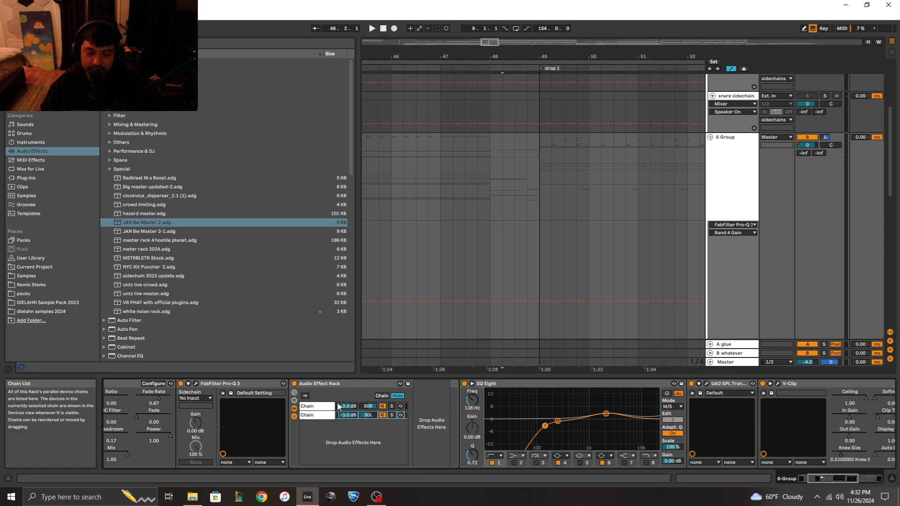
{"action": "left_click_drag", "start_coordinate": [835, 479], "coordinate": [846, 479]}
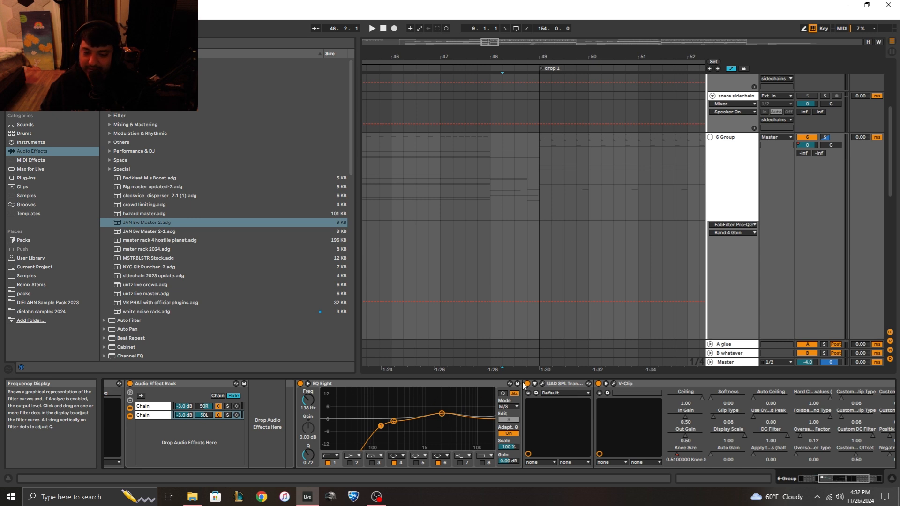
Step: Open the UAD SPL Transient Designer on the 6 Group and turn its Sustain down
{"action": "left_click", "coordinate": [559, 385]}
{"action": "left_click", "coordinate": [541, 384]}
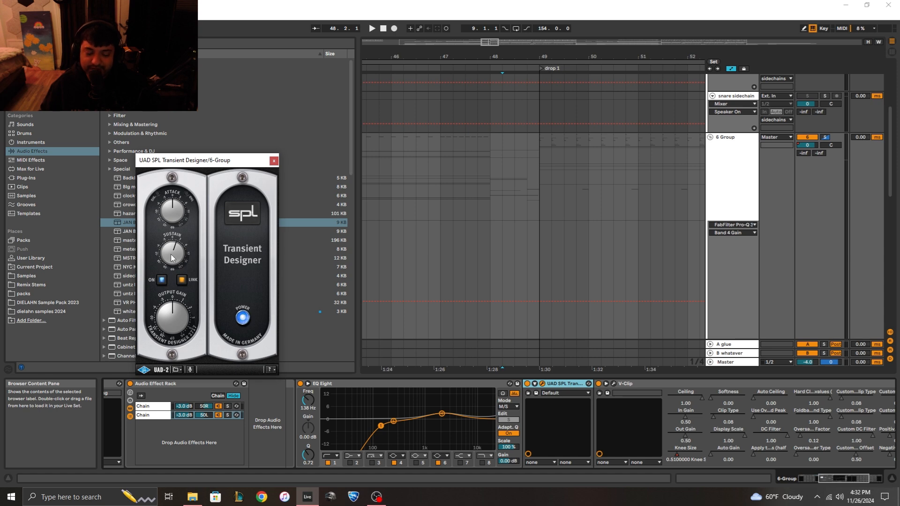
{"action": "left_click_drag", "start_coordinate": [201, 165], "coordinate": [276, 148]}
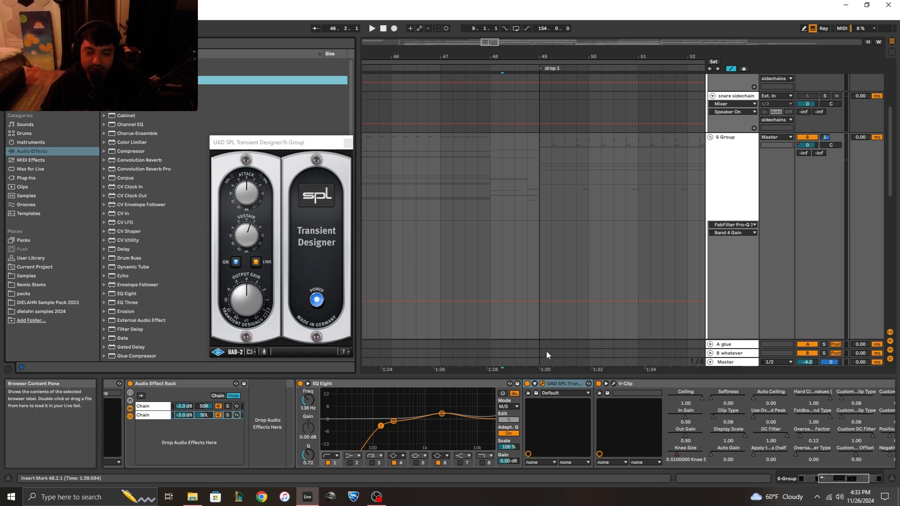
{"action": "left_click", "coordinate": [246, 234]}
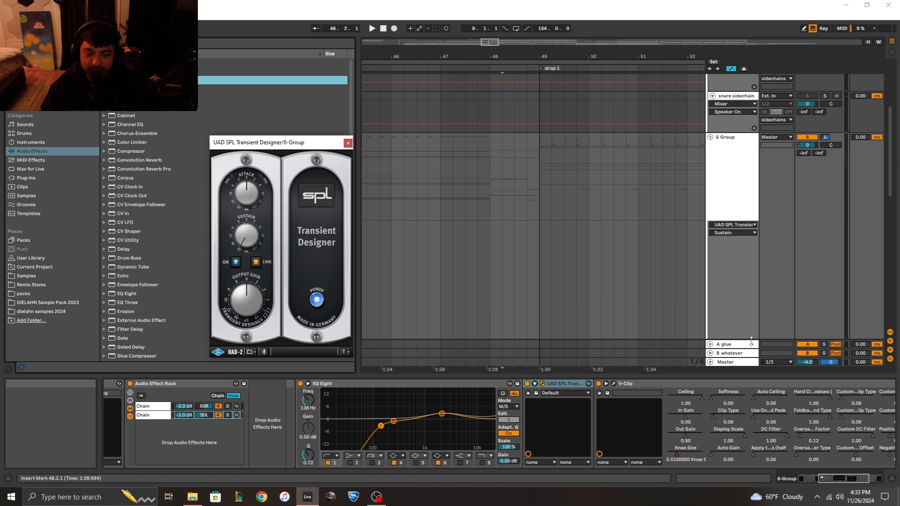
Step: Open the s(M)exoscope on the master and place the insert mark at bar 49, the start of drop 1
{"action": "left_click", "coordinate": [742, 362]}
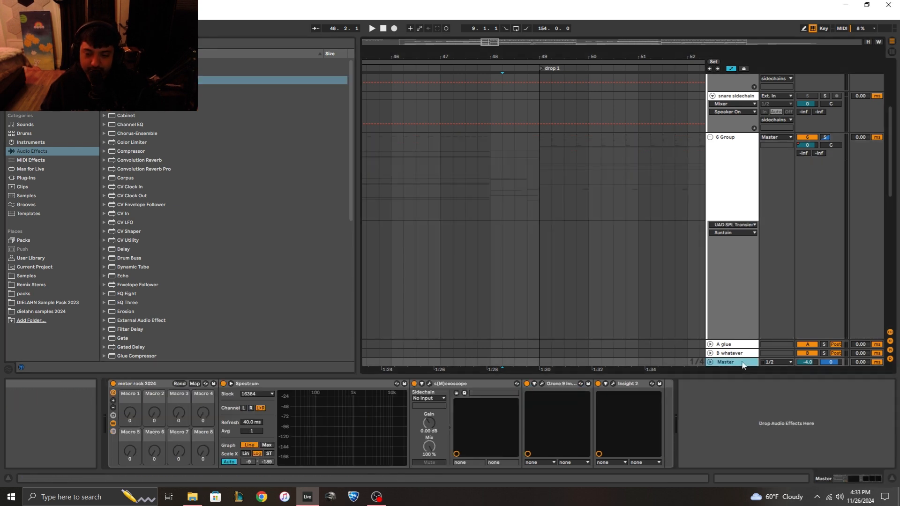
{"action": "left_click", "coordinate": [430, 385]}
{"action": "left_click", "coordinate": [733, 263]}
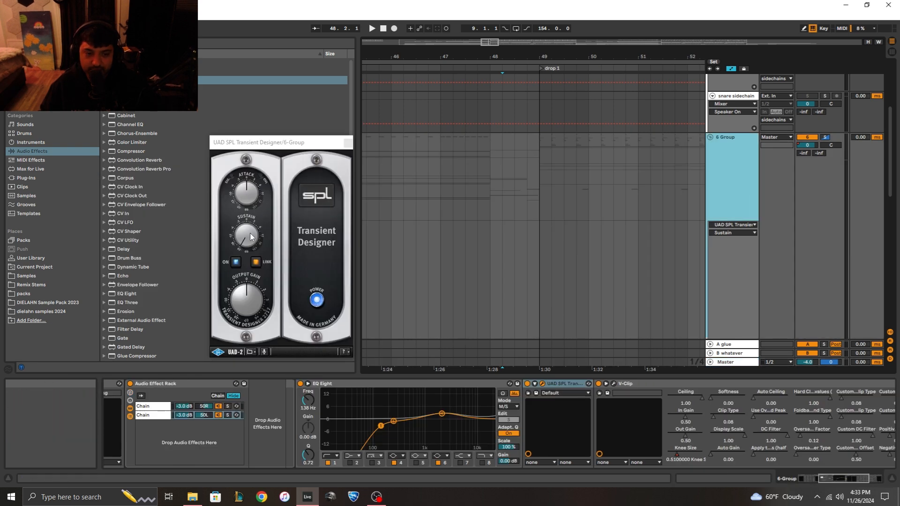
{"action": "left_click", "coordinate": [755, 363]}
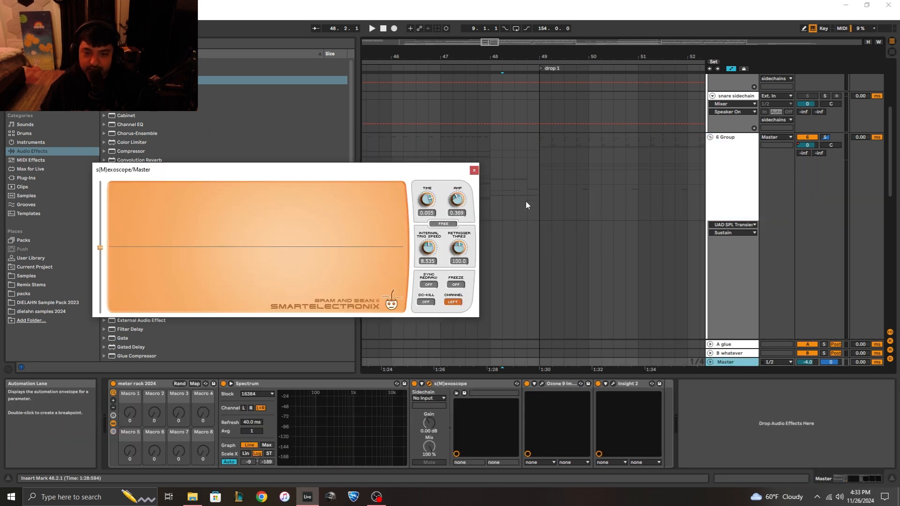
{"action": "left_click", "coordinate": [542, 152]}
Step: Unsolo the 6 Group and play from bar 49 while examining the master waveform in the s(M)exoscope
{"action": "left_click", "coordinate": [731, 202]}
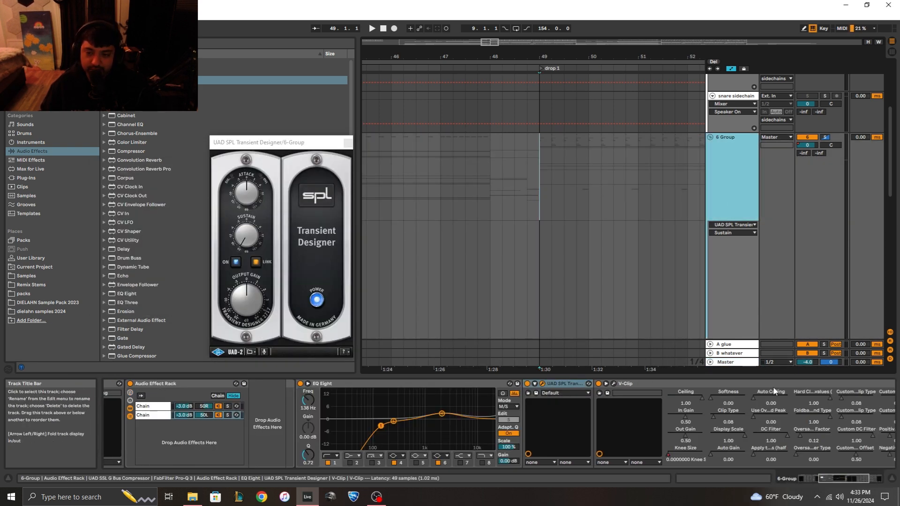
{"action": "left_click", "coordinate": [742, 363]}
{"action": "left_click", "coordinate": [732, 177]}
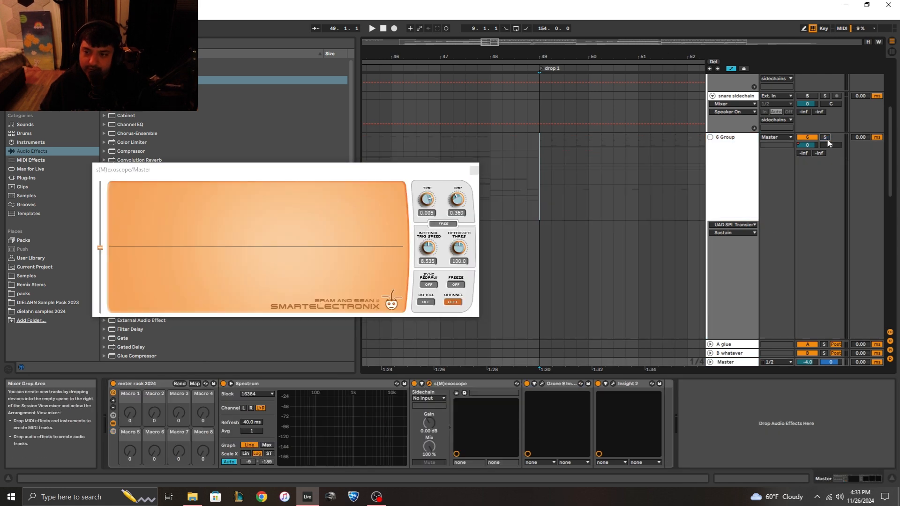
{"action": "key", "text": "space"}
{"action": "left_click", "coordinate": [734, 362]}
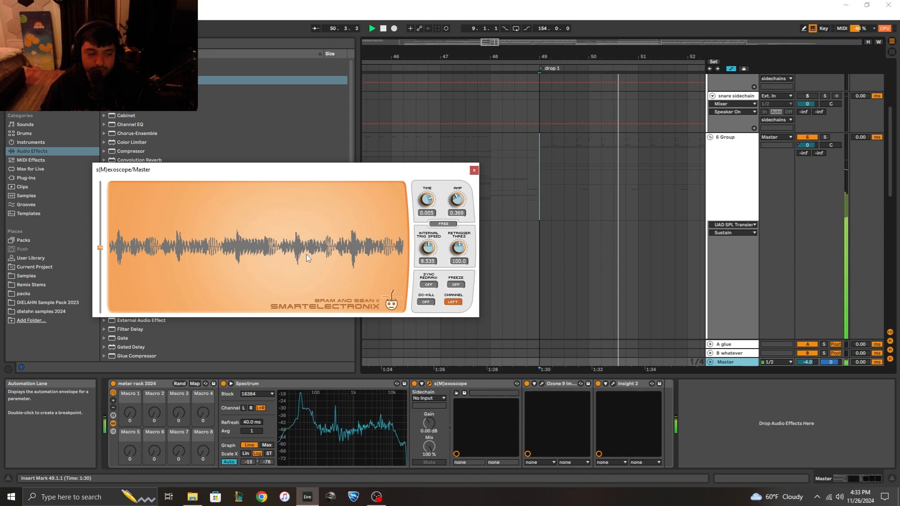
{"action": "left_click_drag", "start_coordinate": [280, 172], "coordinate": [300, 154]}
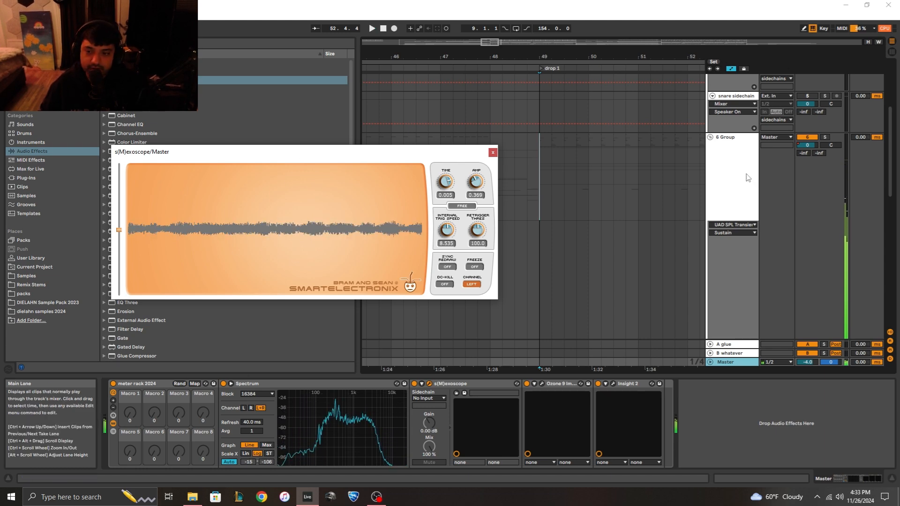
Step: Turn up the Sustain on the 6 Group's UAD SPL Transient Designer during playback
{"action": "left_click", "coordinate": [731, 167]}
{"action": "left_click", "coordinate": [245, 203]}
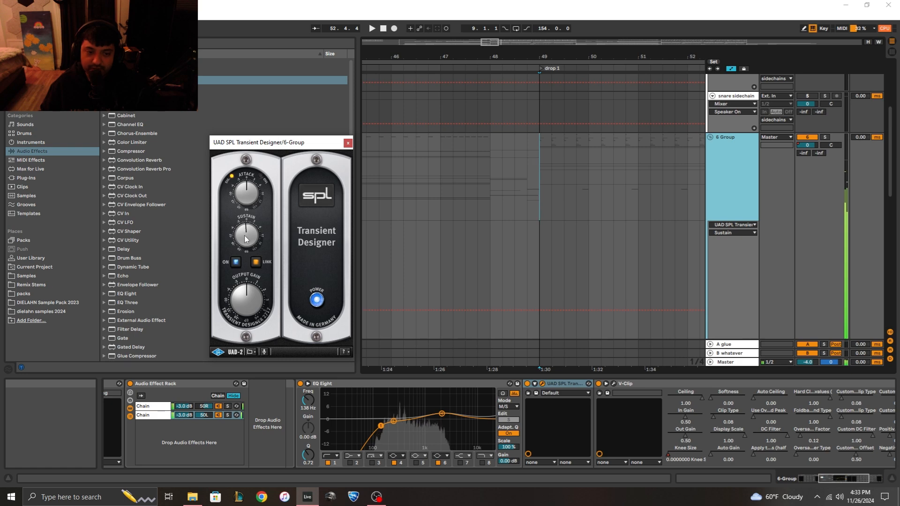
{"action": "key", "text": "space"}
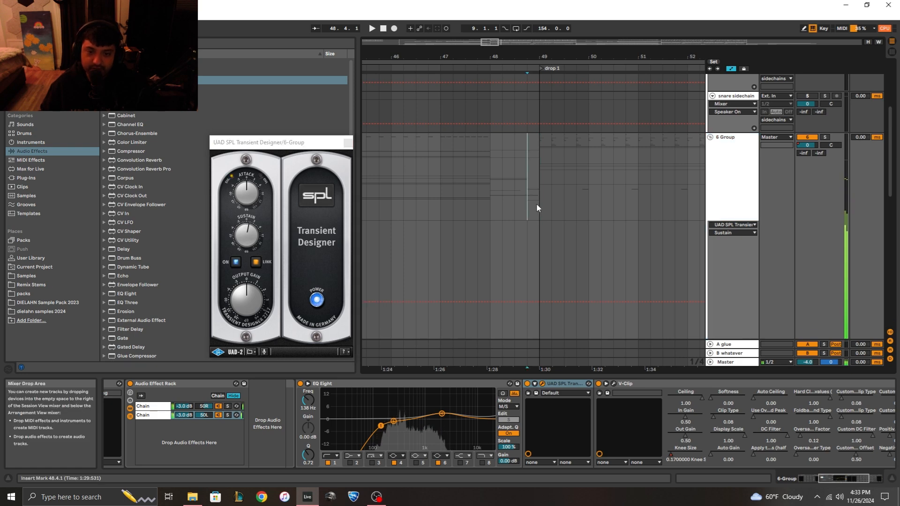
Step: Play drop 1 from bar 49 while examining the master waveform in the s(M)exoscope
{"action": "left_click", "coordinate": [348, 142]}
{"action": "left_click", "coordinate": [727, 362]}
{"action": "key", "text": "space"}
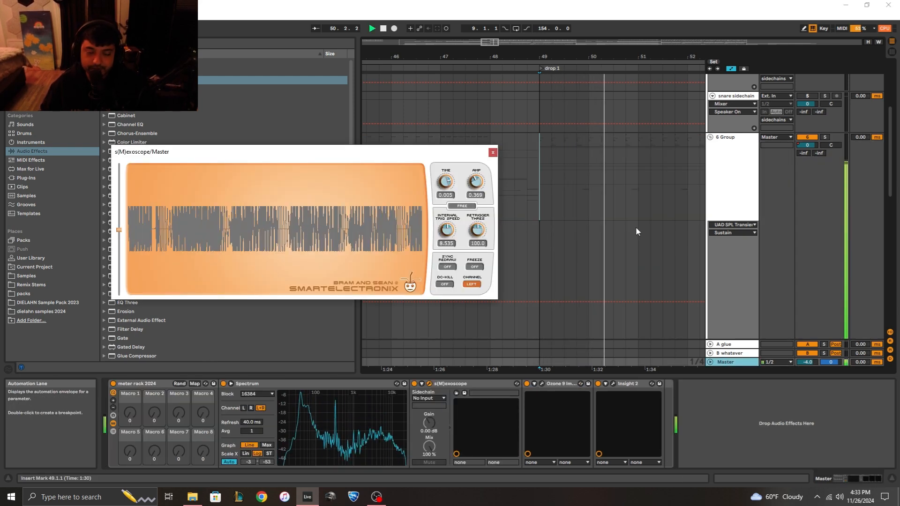
Step: Turn the Sustain on the 6 Group's UAD SPL Transient Designer up slightly and stop playback
{"action": "left_click", "coordinate": [738, 192]}
{"action": "left_click", "coordinate": [542, 387]}
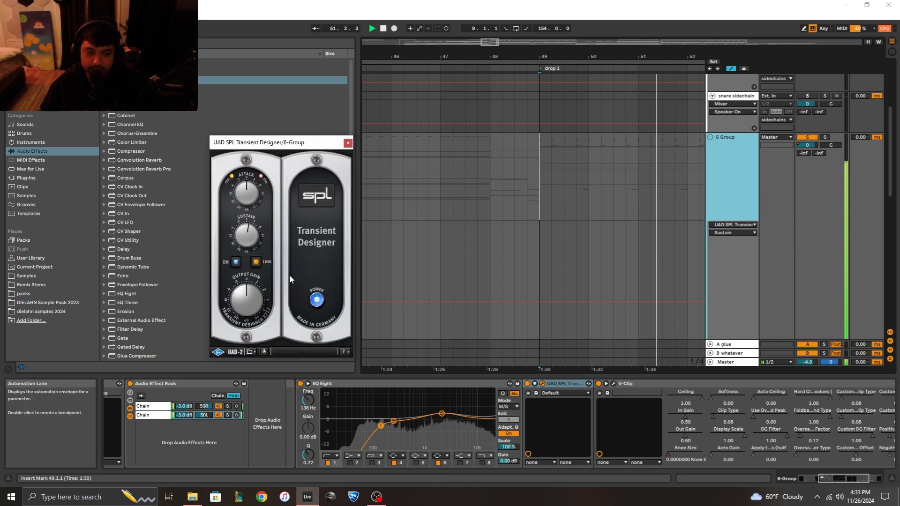
{"action": "left_click", "coordinate": [350, 138]}
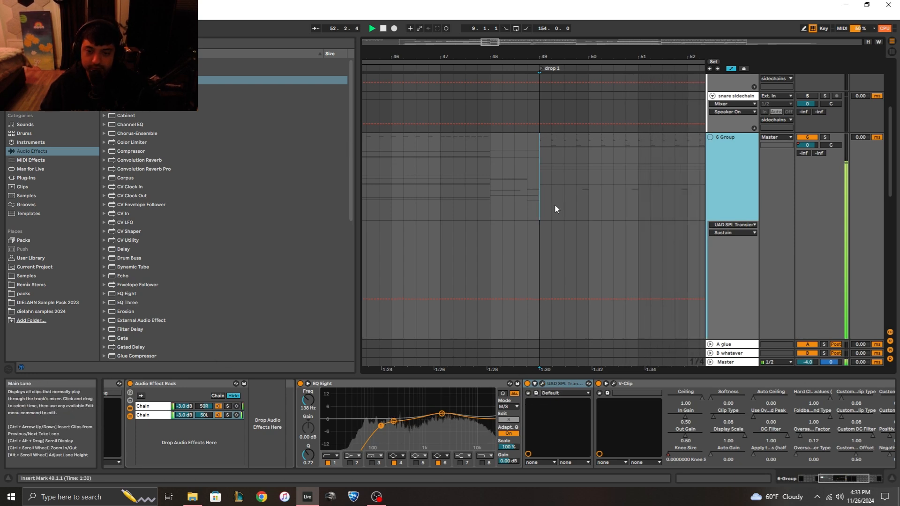
{"action": "key", "text": "space"}
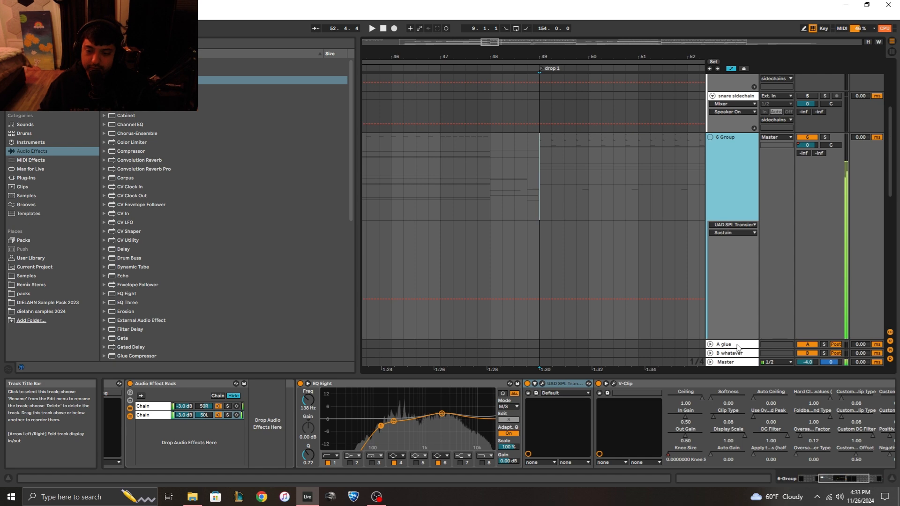
Step: Place the insert mark at bar 49 and inspect the master's s(M)exoscope with playback stopped
{"action": "left_click", "coordinate": [726, 362]}
{"action": "left_click", "coordinate": [539, 193]}
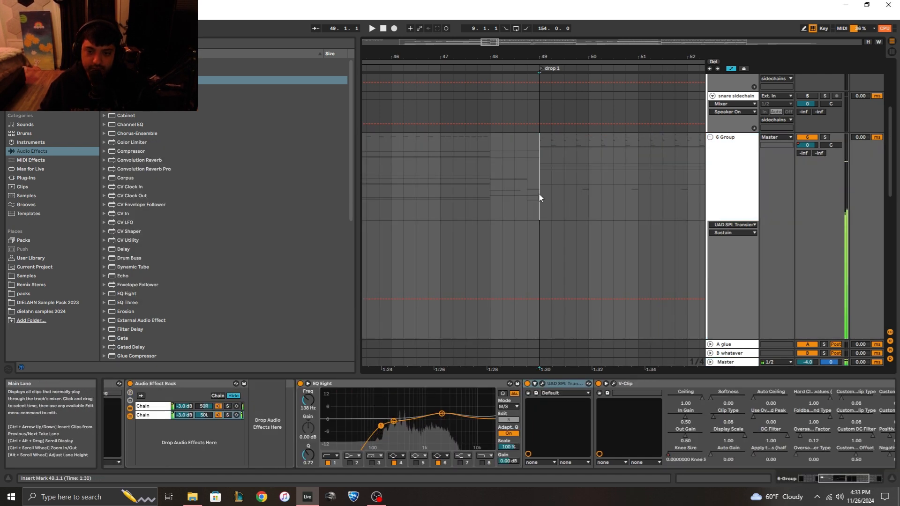
{"action": "left_click", "coordinate": [732, 363]}
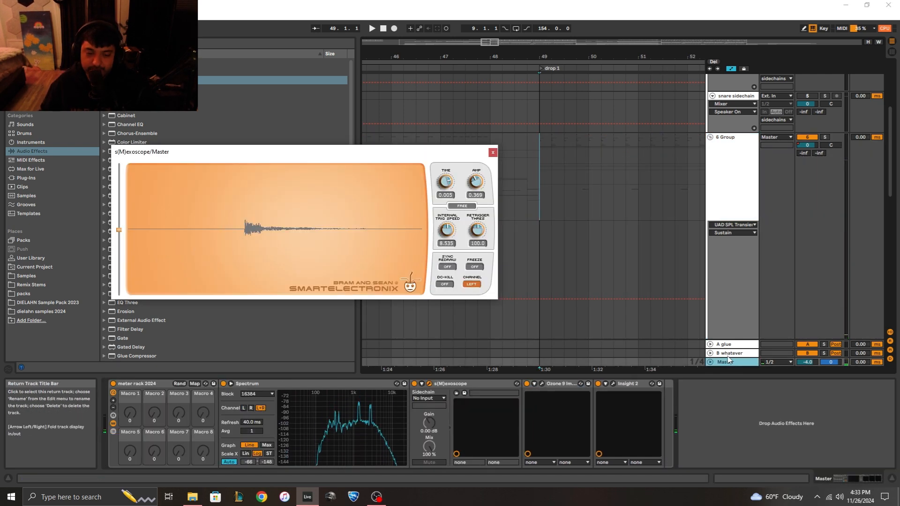
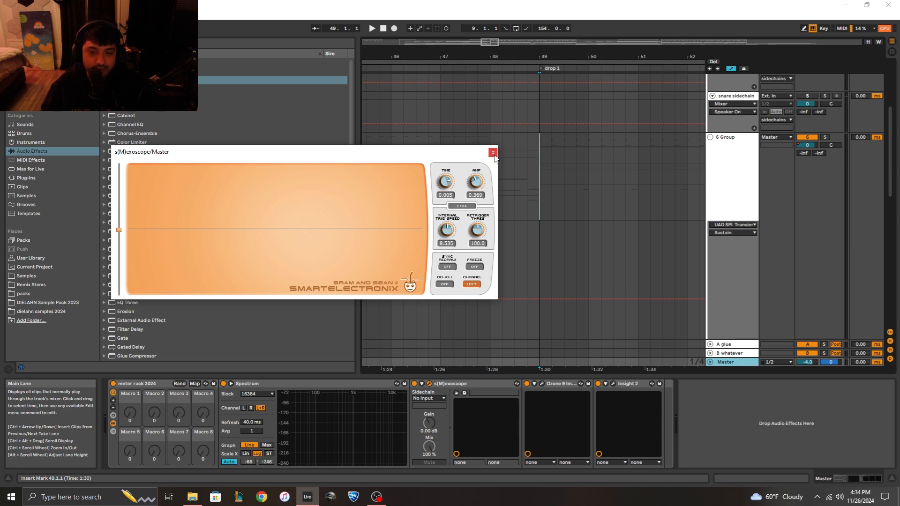
{"action": "left_click", "coordinate": [493, 153]}
Step: Examine the UAD SPL Transient Designer's controls and its place before the V-Clip in the 6 Group's chain
{"action": "left_click", "coordinate": [715, 181]}
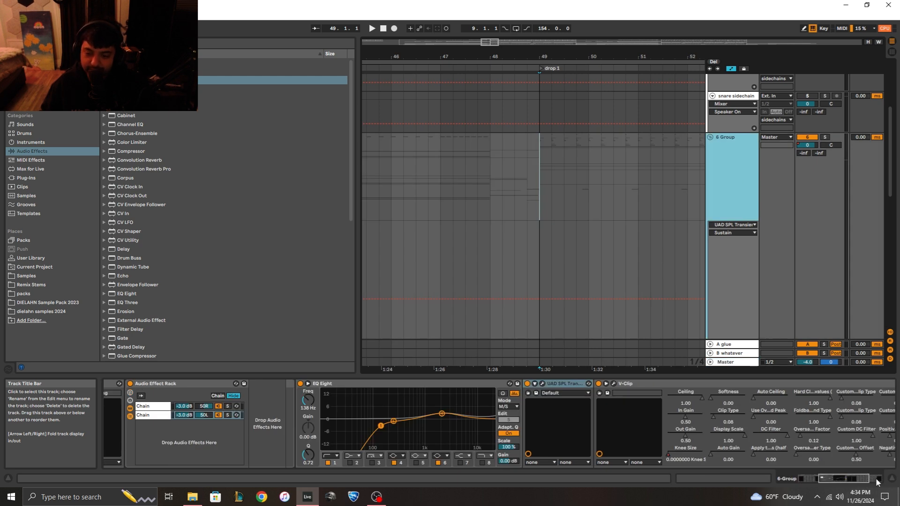
{"action": "scroll", "coordinate": [698, 418], "scroll_direction": "right", "scroll_amount": 3}
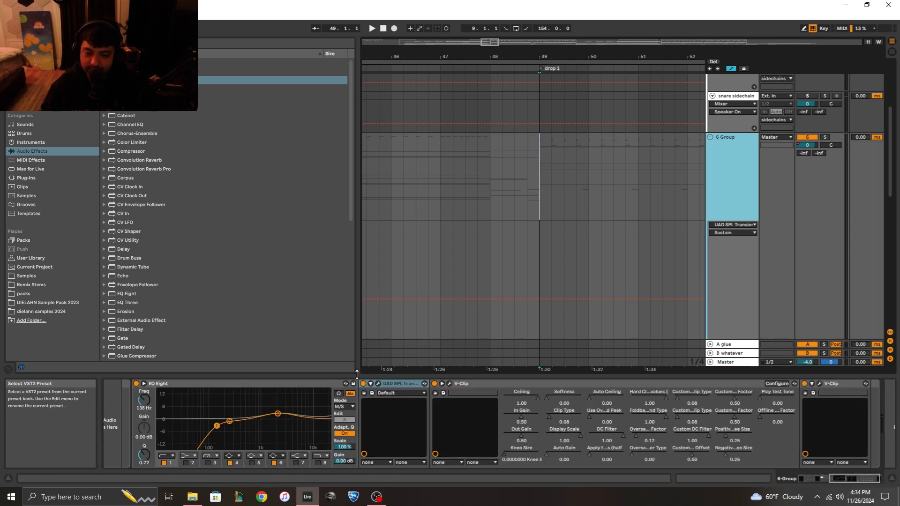
{"action": "left_click", "coordinate": [379, 384]}
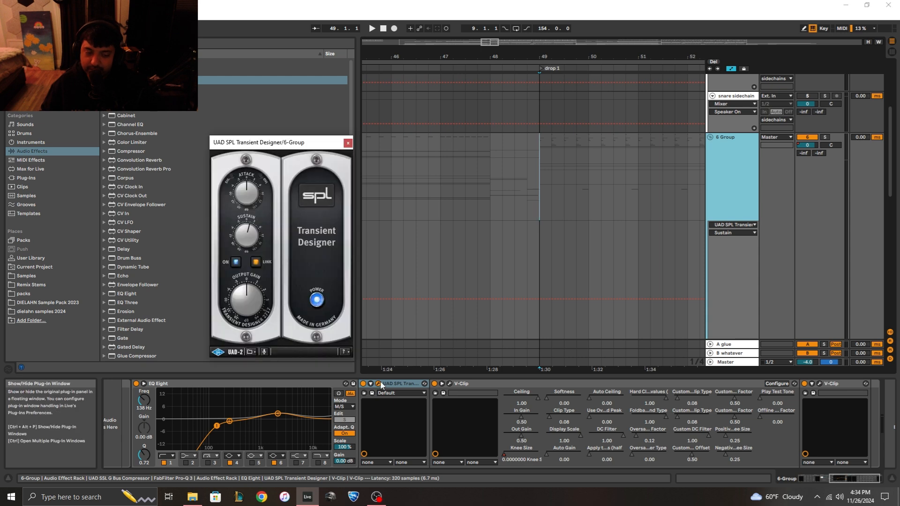
{"action": "left_click", "coordinate": [348, 143]}
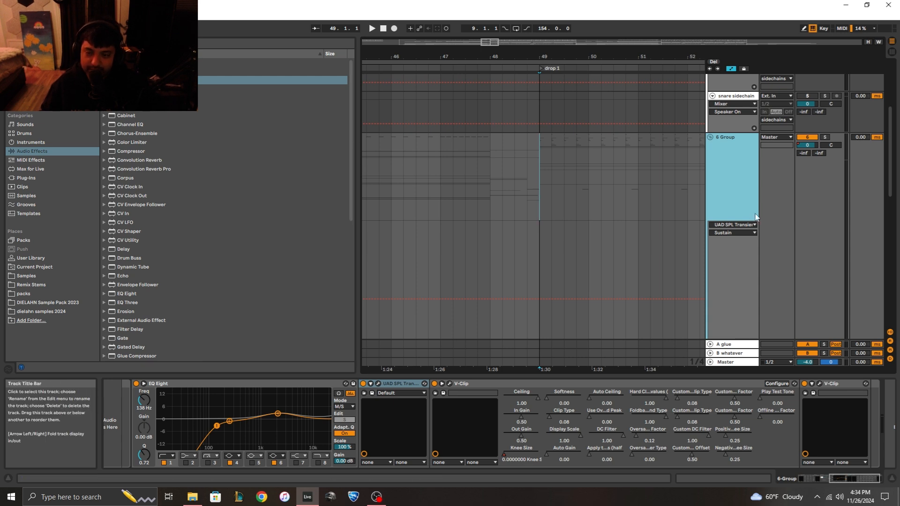
{"action": "left_click", "coordinate": [378, 384]}
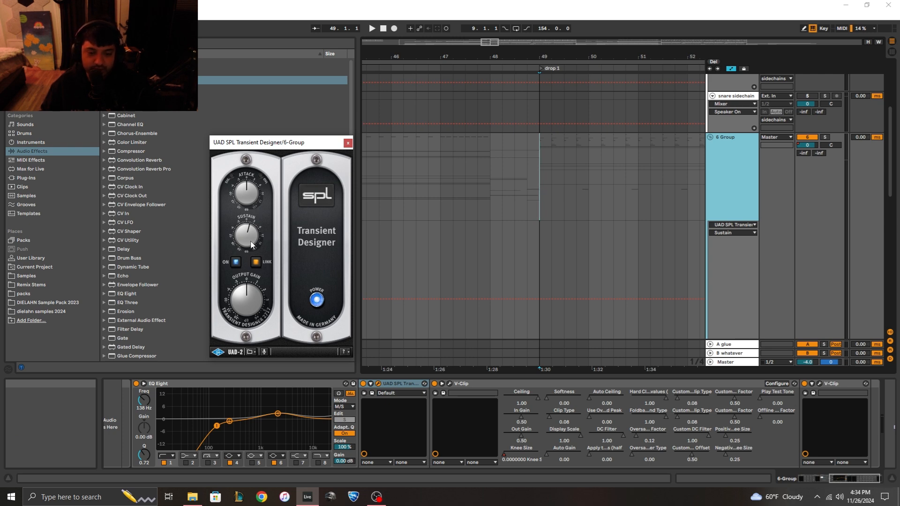
{"action": "left_click", "coordinate": [483, 389]}
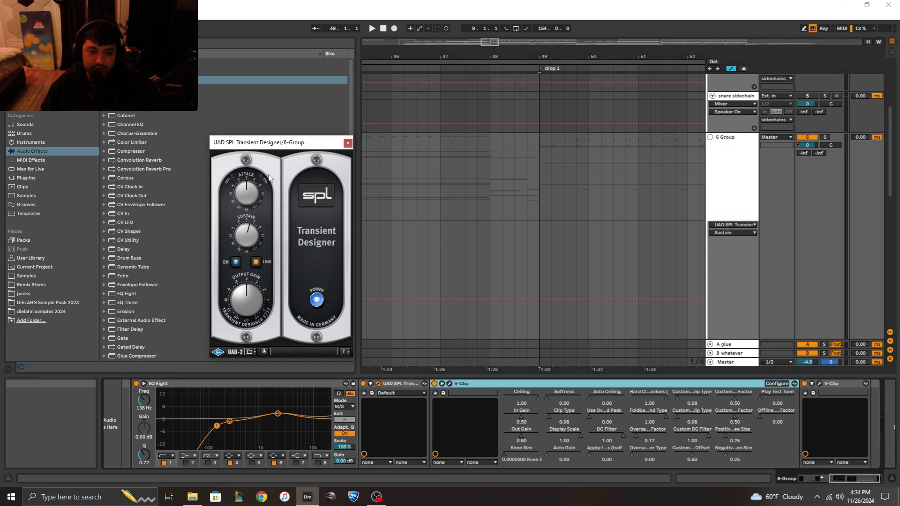
{"action": "left_click_drag", "start_coordinate": [278, 147], "coordinate": [261, 146]}
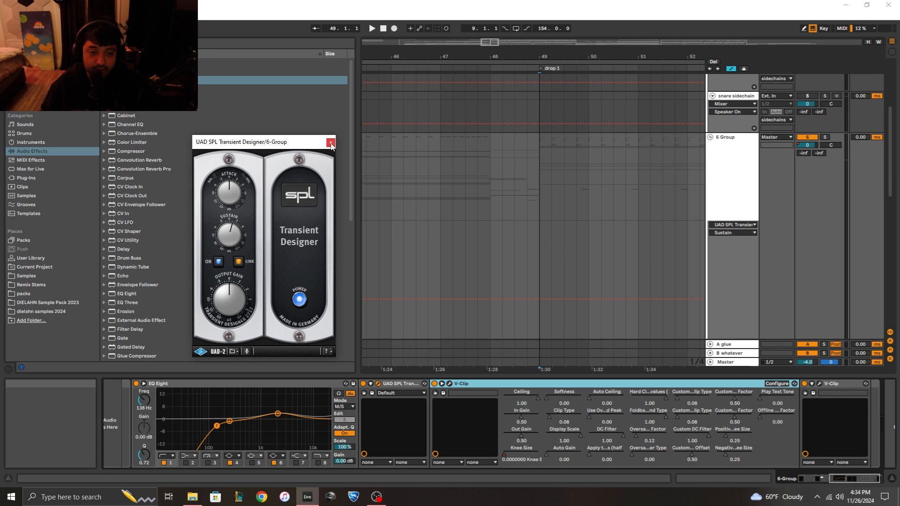
{"action": "left_click", "coordinate": [330, 143]}
Step: Insert the kHs Transient Shaper plug-in between the UAD SPL Transient Designer and V-Clip on the 6 Group
{"action": "left_click", "coordinate": [733, 156]}
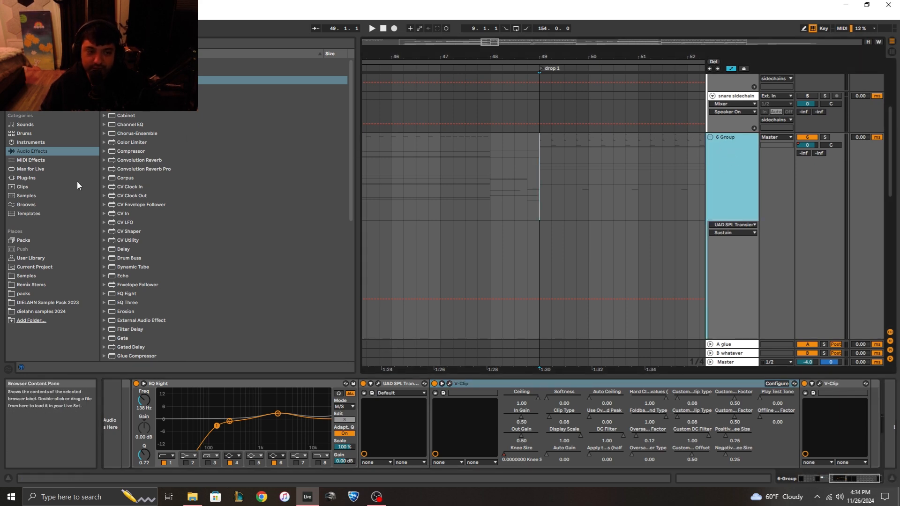
{"action": "left_click", "coordinate": [21, 176]}
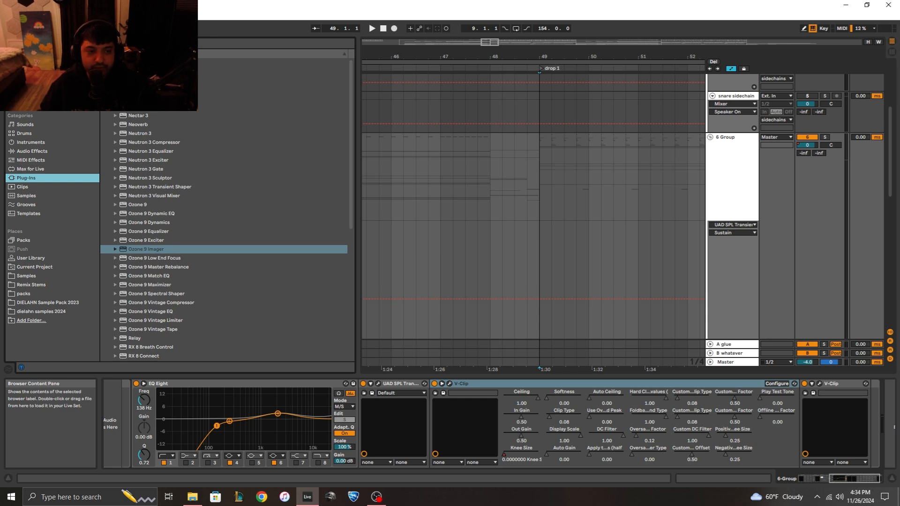
{"action": "left_click", "coordinate": [110, 98]}
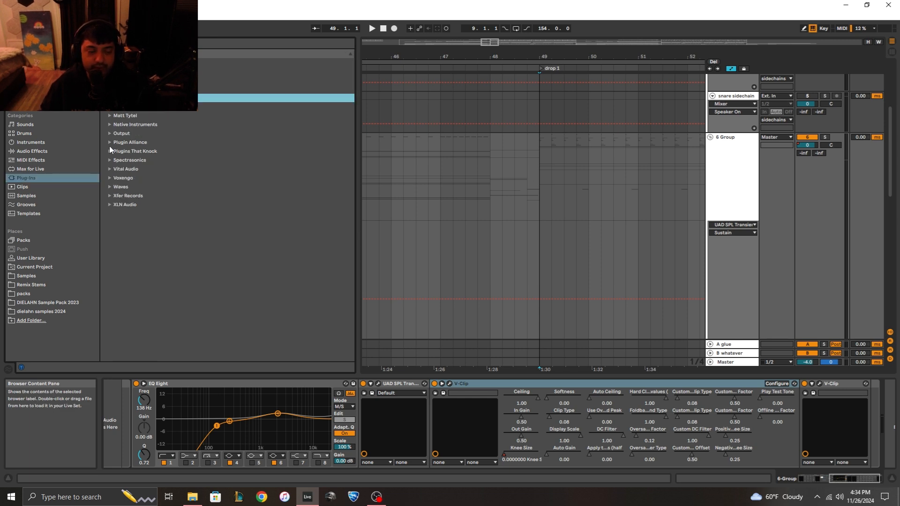
{"action": "left_click", "coordinate": [104, 62]}
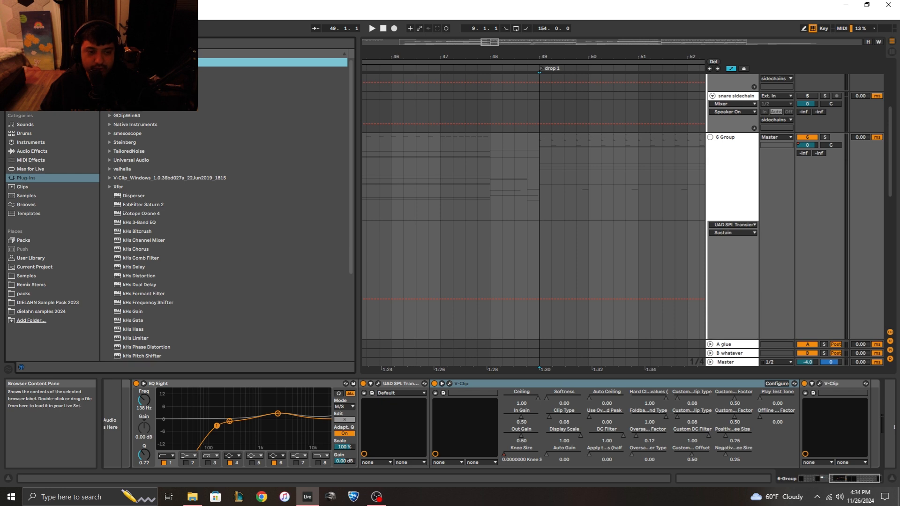
{"action": "scroll", "coordinate": [182, 345], "scroll_direction": "down", "scroll_amount": 5}
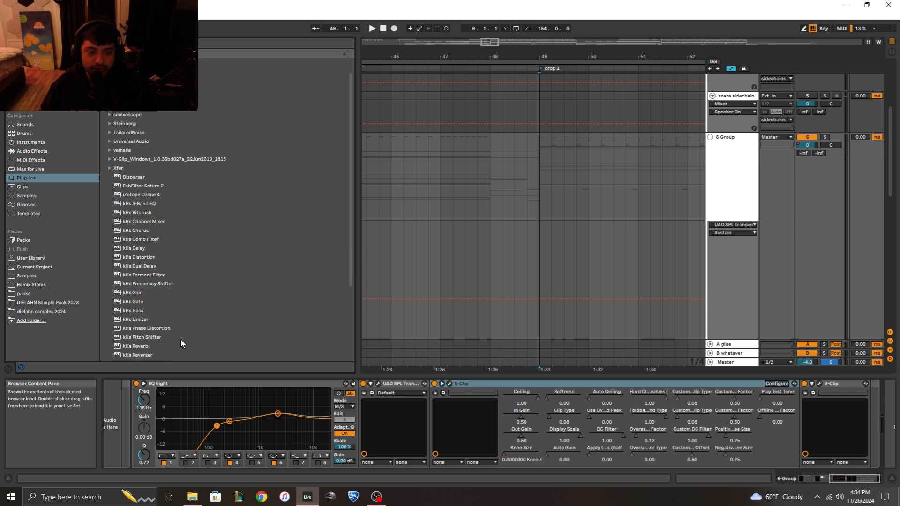
{"action": "left_click_drag", "start_coordinate": [156, 318], "coordinate": [426, 424]}
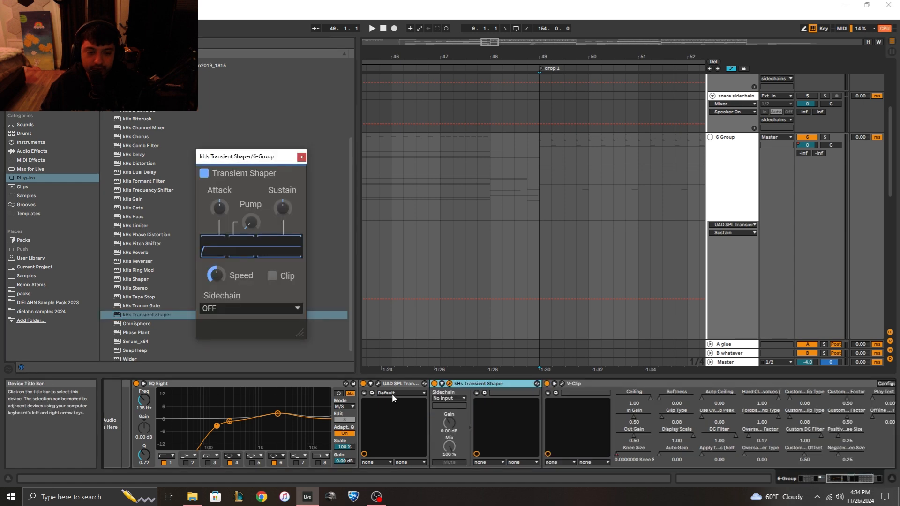
Step: Compare the UAD SPL Transient Designer's controls side by side with the kHs Transient Shaper's
{"action": "left_click", "coordinate": [378, 383]}
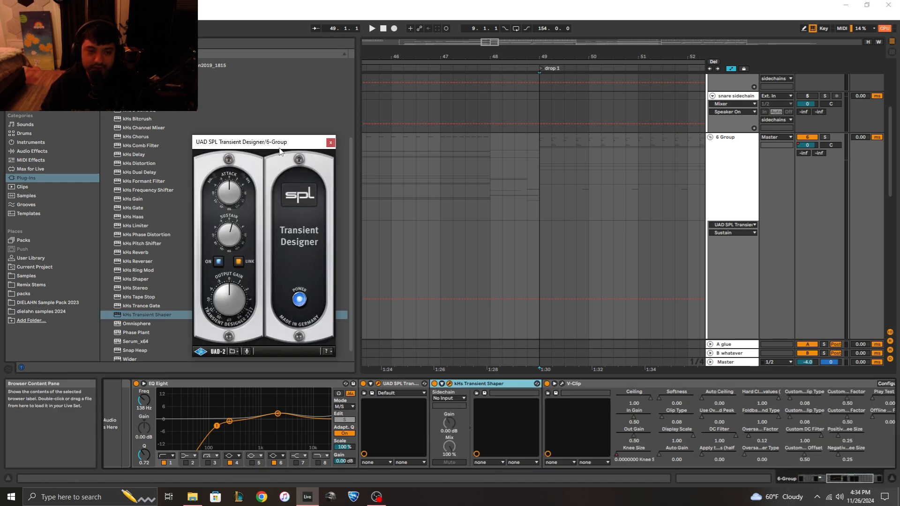
{"action": "left_click_drag", "start_coordinate": [280, 150], "coordinate": [487, 173]}
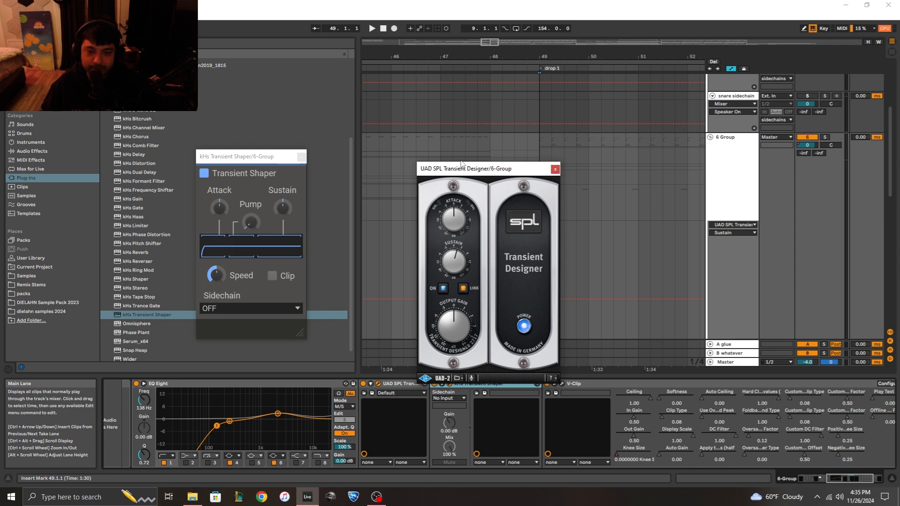
{"action": "left_click_drag", "start_coordinate": [461, 163], "coordinate": [449, 174]}
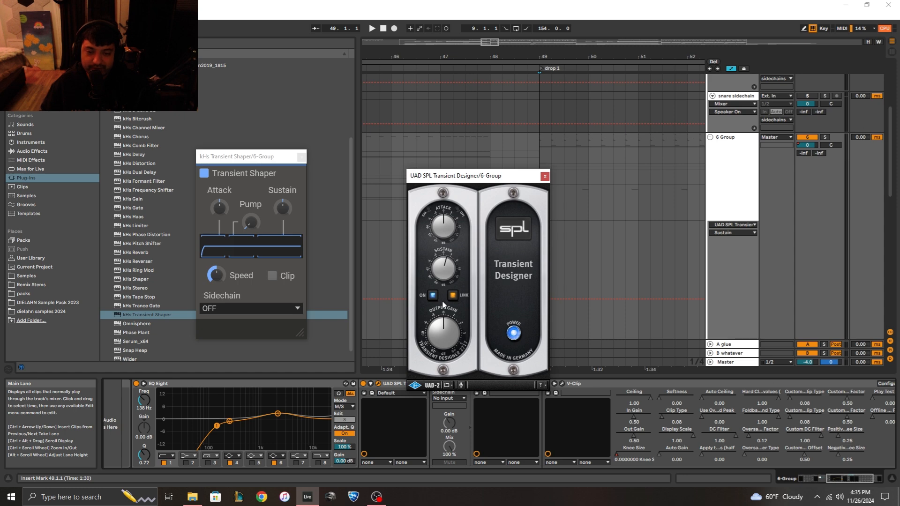
{"action": "left_click", "coordinate": [546, 177]}
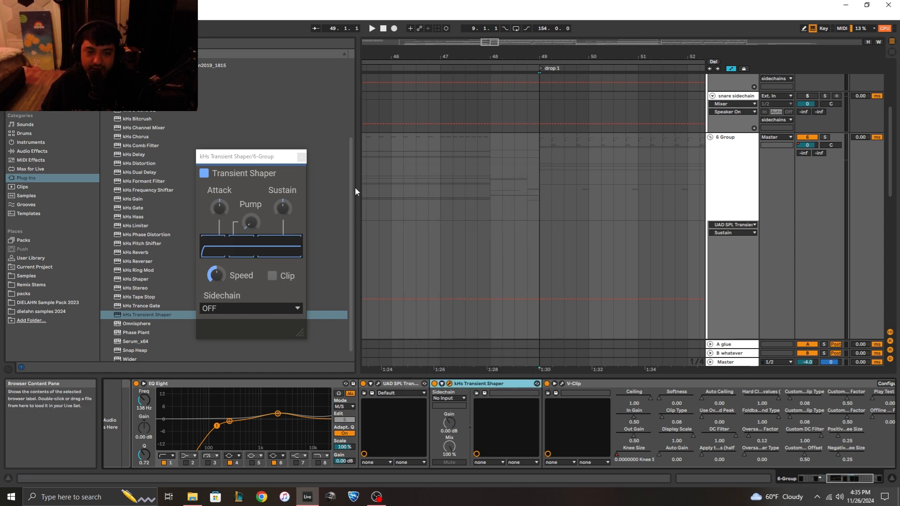
Step: Turn up the Sustain in the 6 Group's kHs Transient Shaper and switch off the UAD SPL Transient Designer
{"action": "left_click", "coordinate": [257, 190]}
{"action": "left_click_drag", "start_coordinate": [282, 206], "coordinate": [280, 202]}
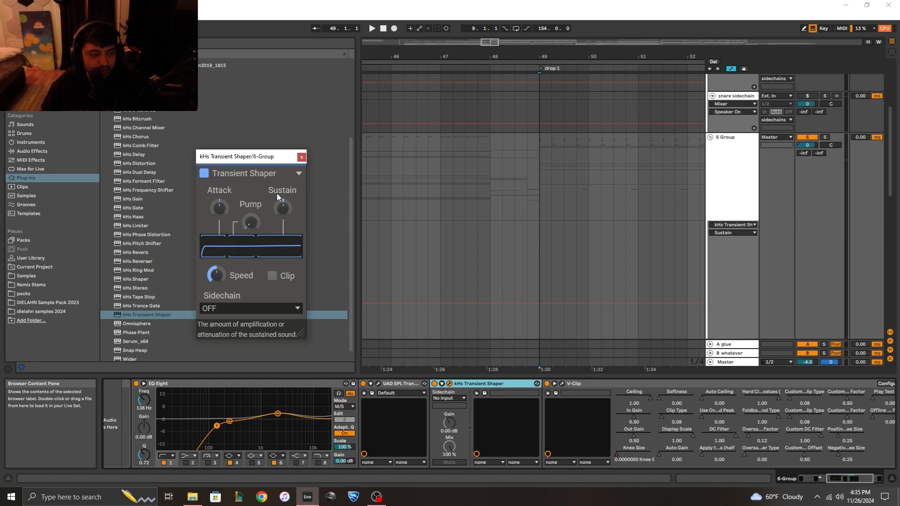
{"action": "left_click_drag", "start_coordinate": [260, 156], "coordinate": [469, 230]}
{"action": "mouse_move", "coordinate": [478, 281]}
{"action": "left_mouse_down"}
{"action": "mouse_move", "coordinate": [489, 286]}
{"action": "mouse_move", "coordinate": [478, 265]}
{"action": "left_mouse_up"}
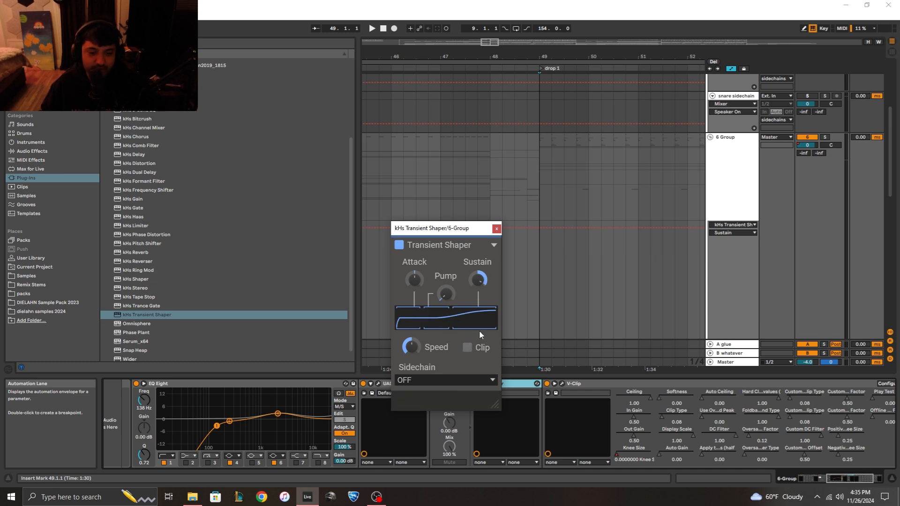
{"action": "left_click", "coordinate": [497, 229]}
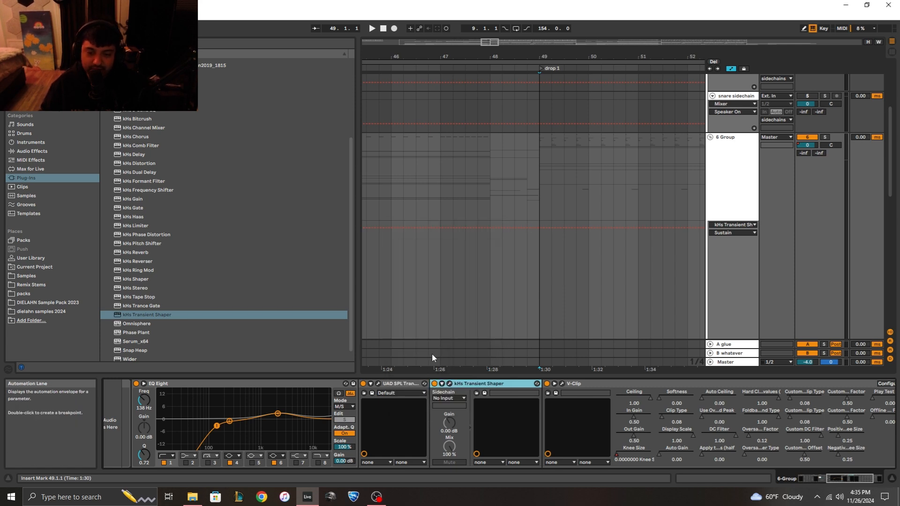
{"action": "left_click", "coordinate": [371, 385]}
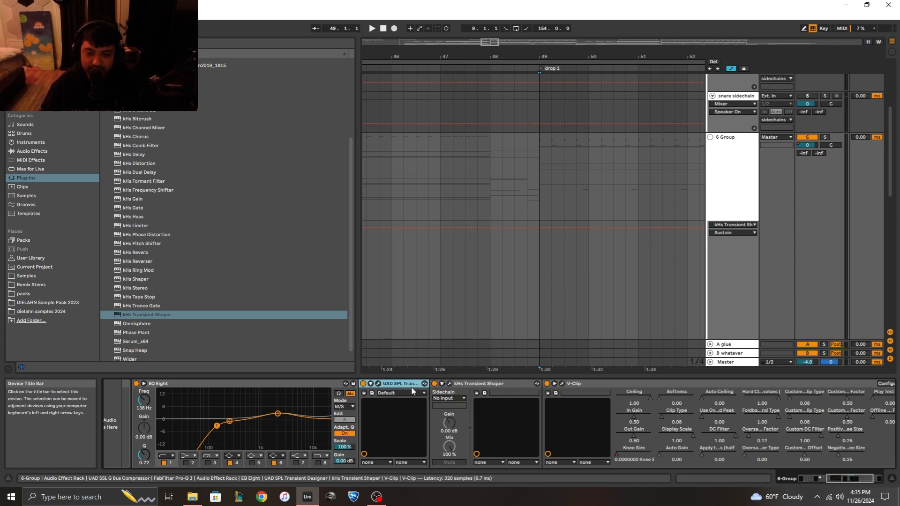
{"action": "left_click", "coordinate": [363, 384]}
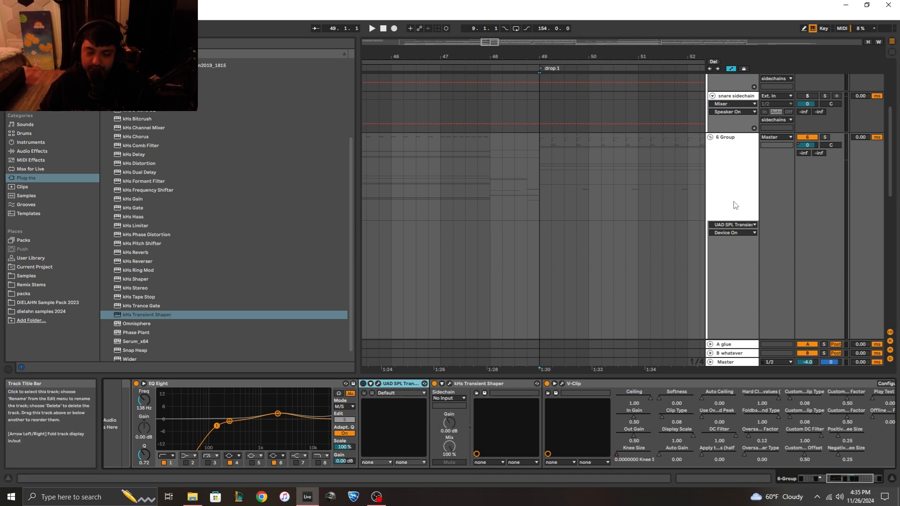
Step: Inspect the device chain on the Sidechain group and return to the 6 Group's chain
{"action": "left_click", "coordinate": [741, 151]}
{"action": "scroll", "coordinate": [744, 179], "scroll_direction": "down", "scroll_amount": 9}
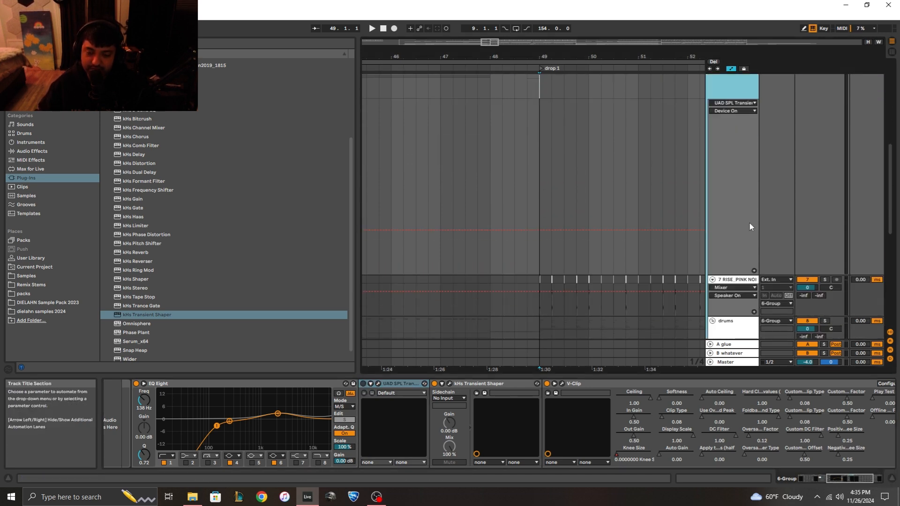
{"action": "scroll", "coordinate": [737, 280], "scroll_direction": "down", "scroll_amount": 2}
{"action": "left_click", "coordinate": [739, 256]}
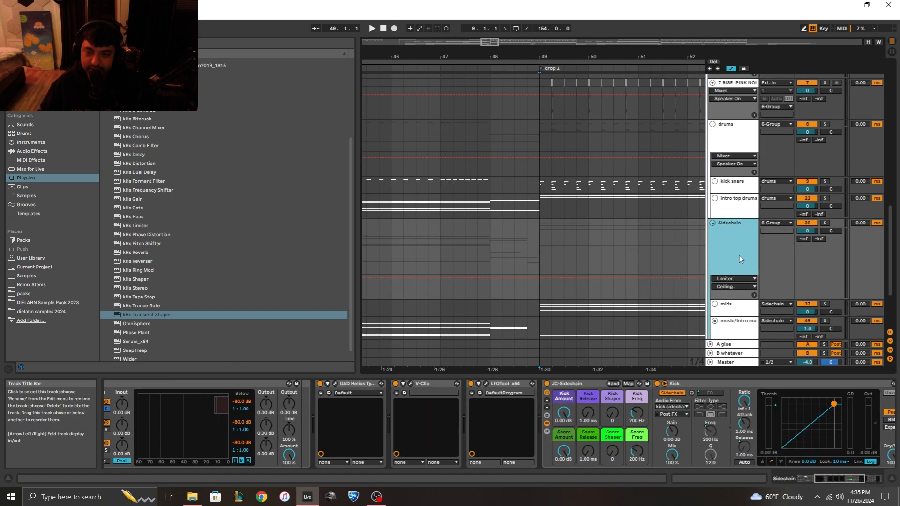
{"action": "scroll", "coordinate": [739, 255], "scroll_direction": "down", "scroll_amount": 2}
{"action": "scroll", "coordinate": [715, 232], "scroll_direction": "up", "scroll_amount": 11}
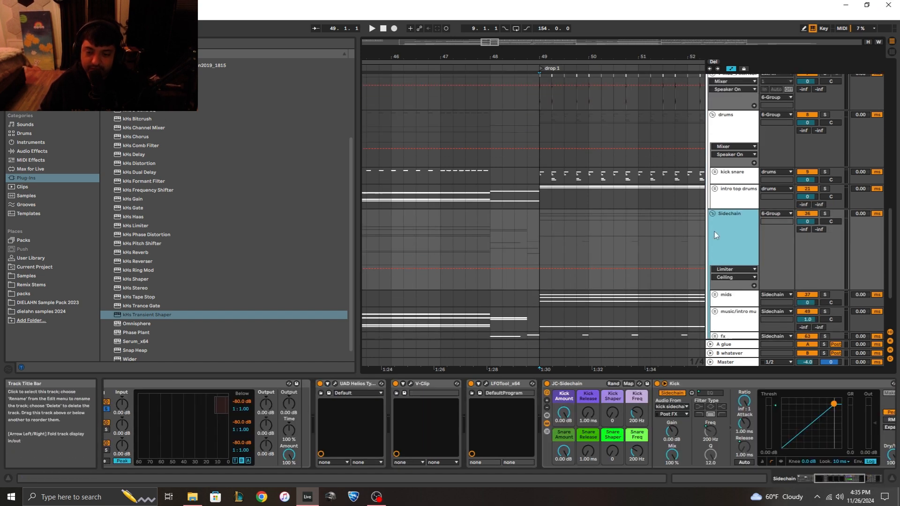
{"action": "left_click", "coordinate": [715, 120]}
{"action": "scroll", "coordinate": [735, 240], "scroll_direction": "down", "scroll_amount": 10}
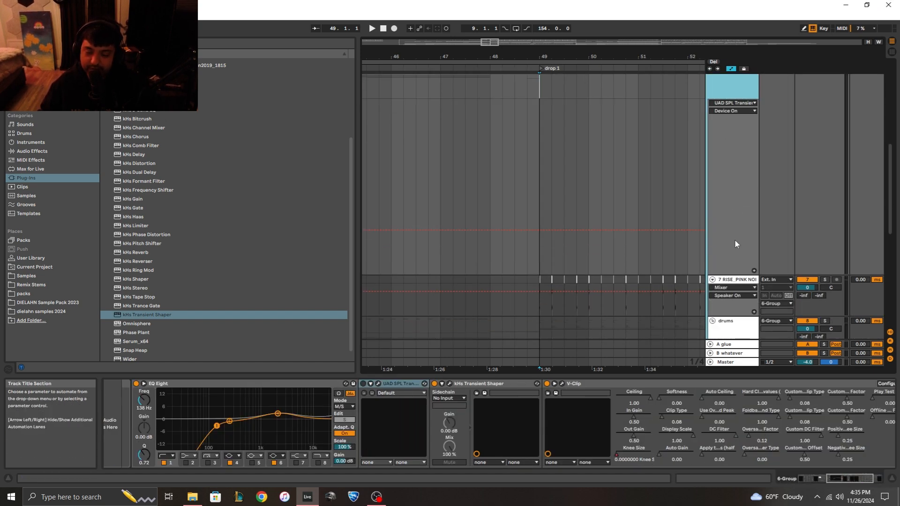
Step: Insert the kHs Transient Shaper between LFOTool and the JC-Sidechain rack on the Sidechain group
{"action": "left_click", "coordinate": [741, 253]}
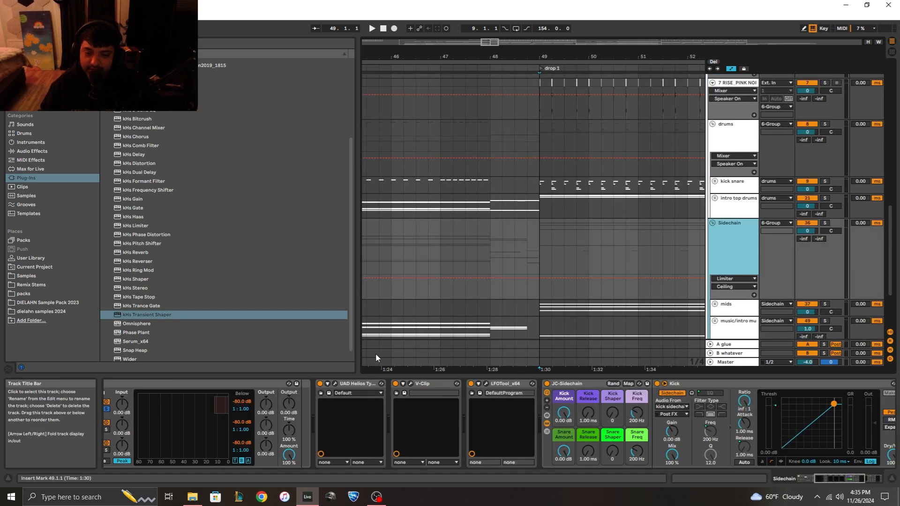
{"action": "left_click", "coordinate": [167, 315]}
{"action": "left_click_drag", "start_coordinate": [333, 412], "coordinate": [524, 412]}
{"action": "scroll", "coordinate": [742, 210], "scroll_direction": "up", "scroll_amount": 4}
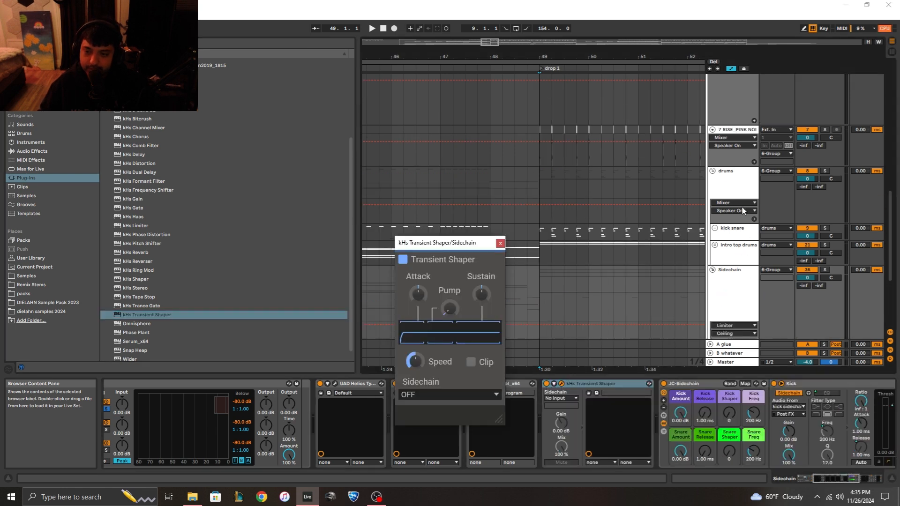
{"action": "left_click", "coordinate": [742, 217]}
{"action": "scroll", "coordinate": [752, 160], "scroll_direction": "up", "scroll_amount": 5}
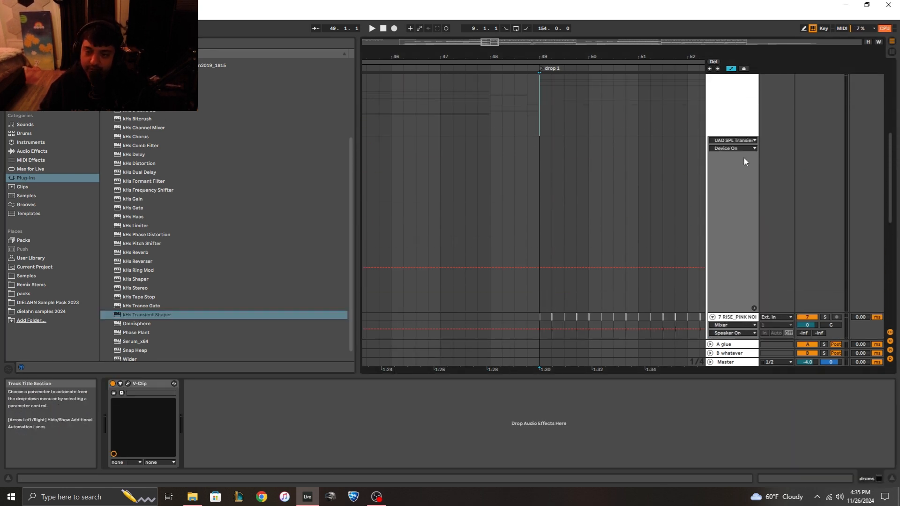
{"action": "left_click", "coordinate": [744, 159]}
{"action": "left_click", "coordinate": [479, 387]}
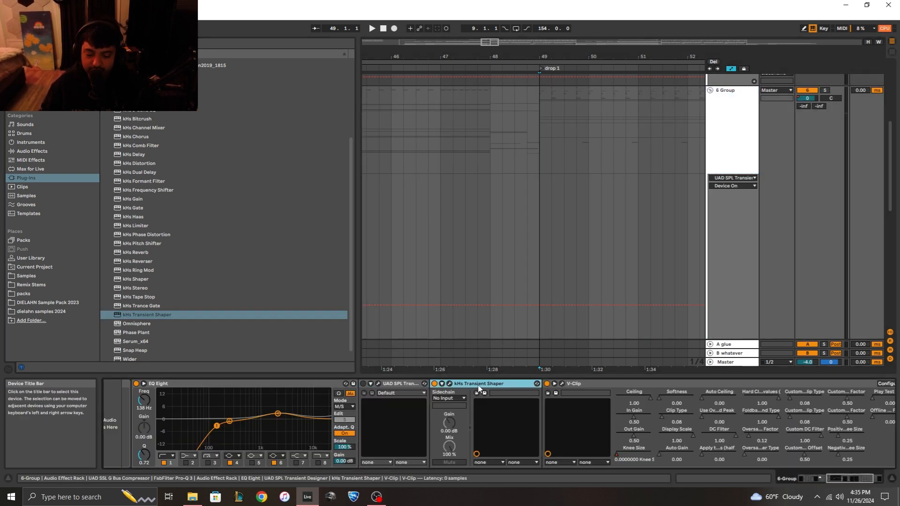
{"action": "key", "text": "Delete"}
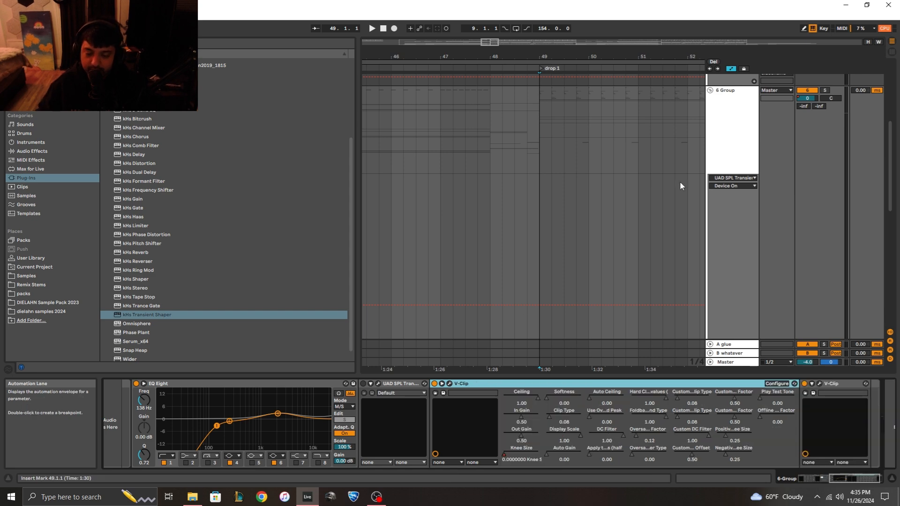
Step: Adjust the Sustain in the Sidechain group's kHs Transient Shaper, and delete the plug-in from that chain
{"action": "scroll", "coordinate": [680, 181], "scroll_direction": "down", "scroll_amount": 8}
{"action": "left_click_drag", "start_coordinate": [746, 208], "coordinate": [745, 218]}
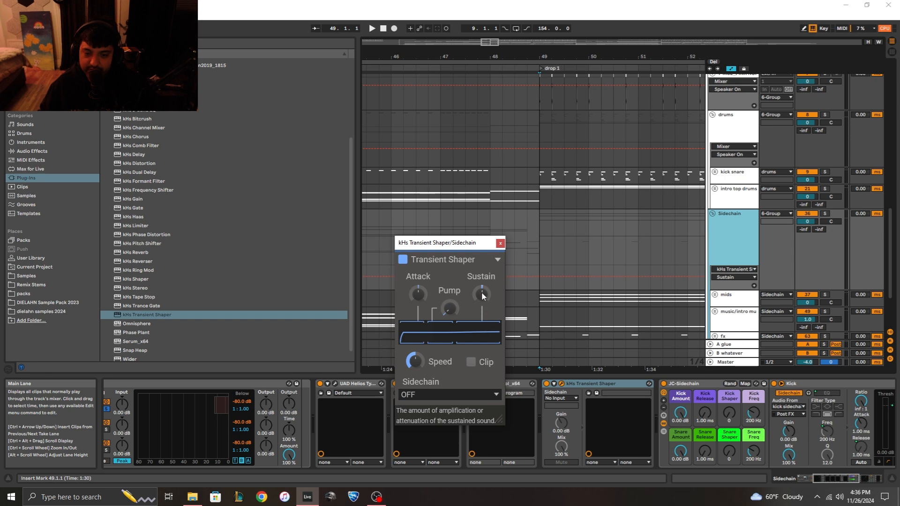
{"action": "left_click", "coordinate": [561, 229]}
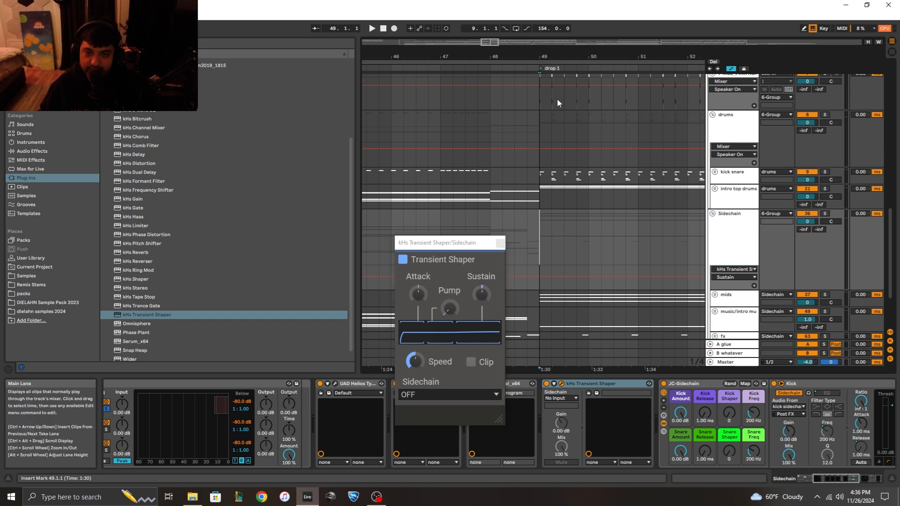
{"action": "left_click", "coordinate": [583, 383]}
{"action": "key", "text": "Delete"}
Step: Inspect the Shaper, Visualizer and Oversample pages of the first V-Clip on the 6 Group
{"action": "left_click", "coordinate": [740, 239]}
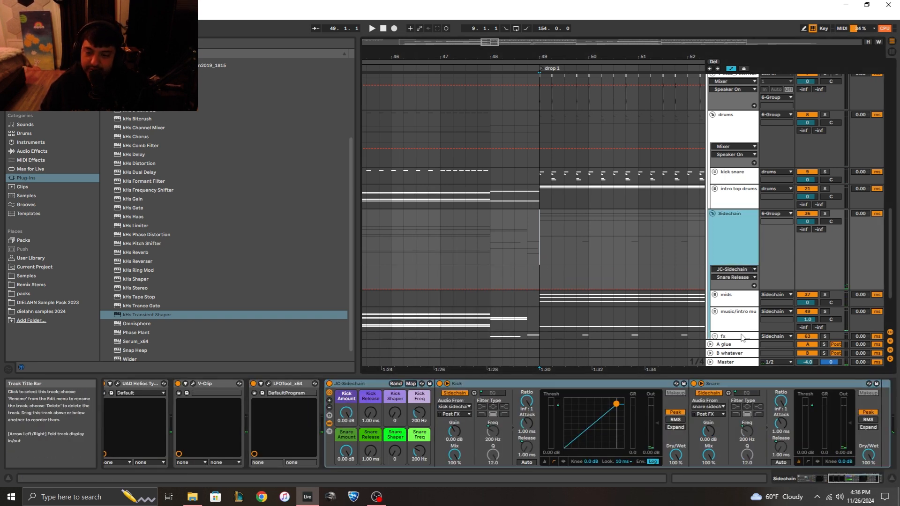
{"action": "scroll", "coordinate": [695, 229], "scroll_direction": "up", "scroll_amount": 5}
{"action": "scroll", "coordinate": [695, 230], "scroll_direction": "up", "scroll_amount": 6}
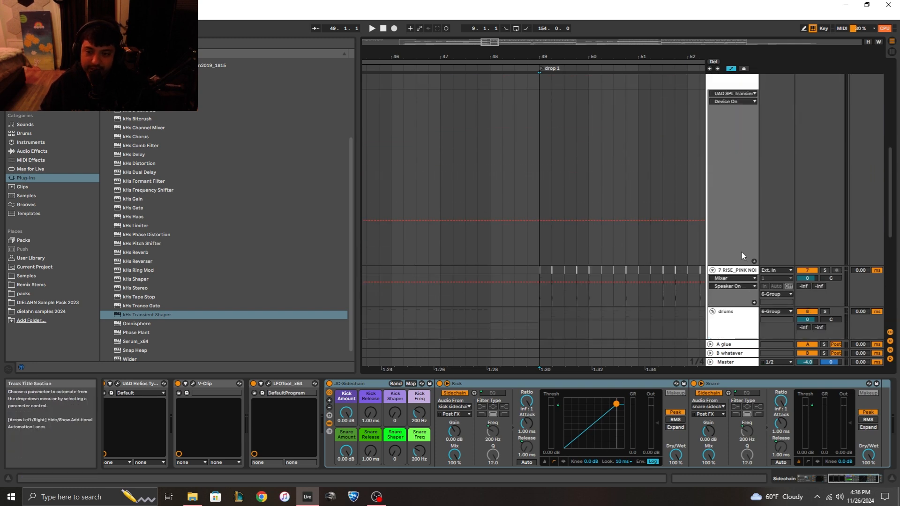
{"action": "left_click", "coordinate": [717, 115]}
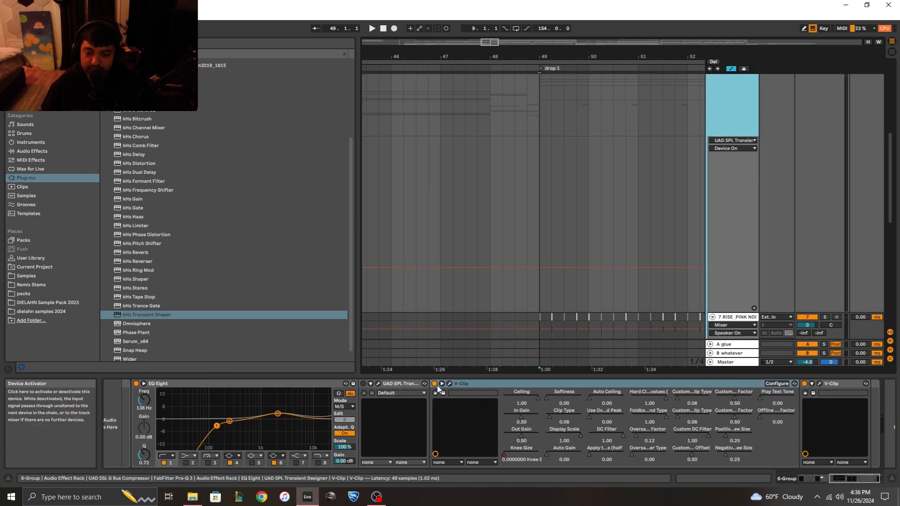
{"action": "left_click", "coordinate": [450, 384]}
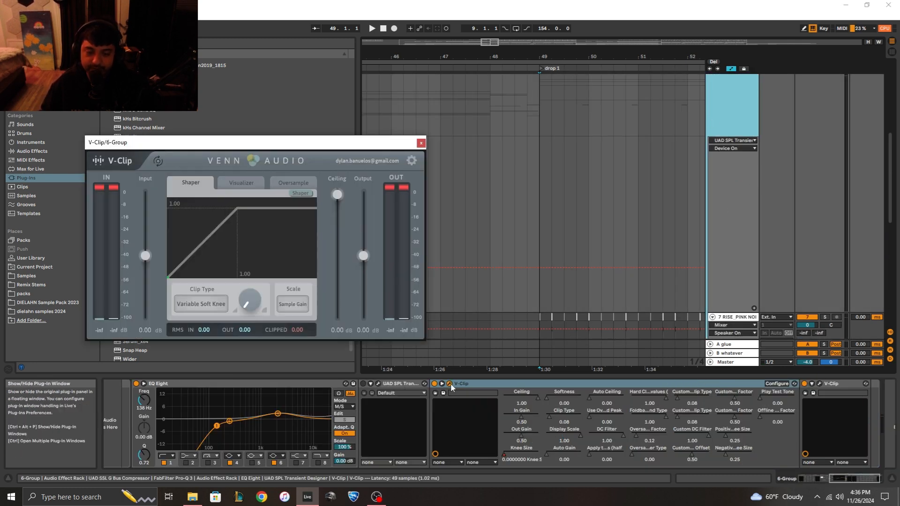
{"action": "left_click", "coordinate": [237, 187]}
{"action": "left_click", "coordinate": [293, 183]}
{"action": "left_click", "coordinate": [190, 183]}
{"action": "left_click_drag", "start_coordinate": [260, 148], "coordinate": [337, 100]}
{"action": "left_click", "coordinate": [561, 239]}
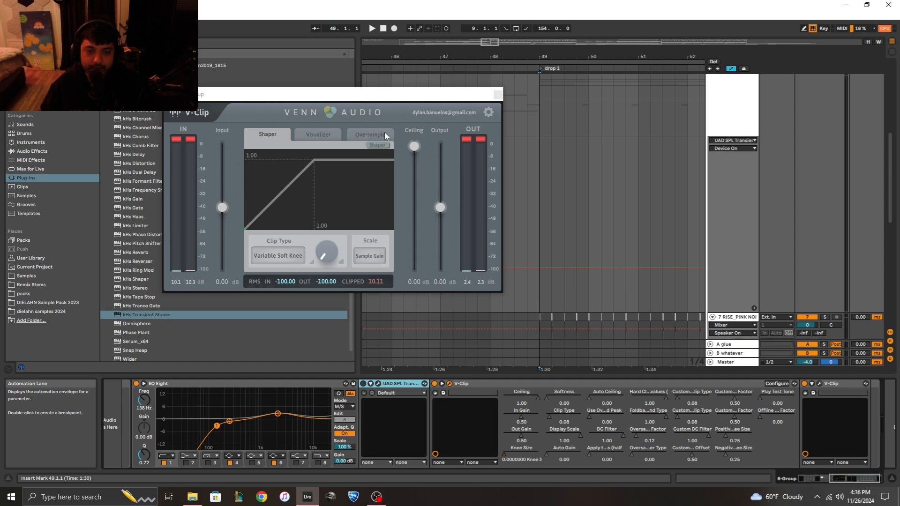
{"action": "left_click", "coordinate": [354, 135]}
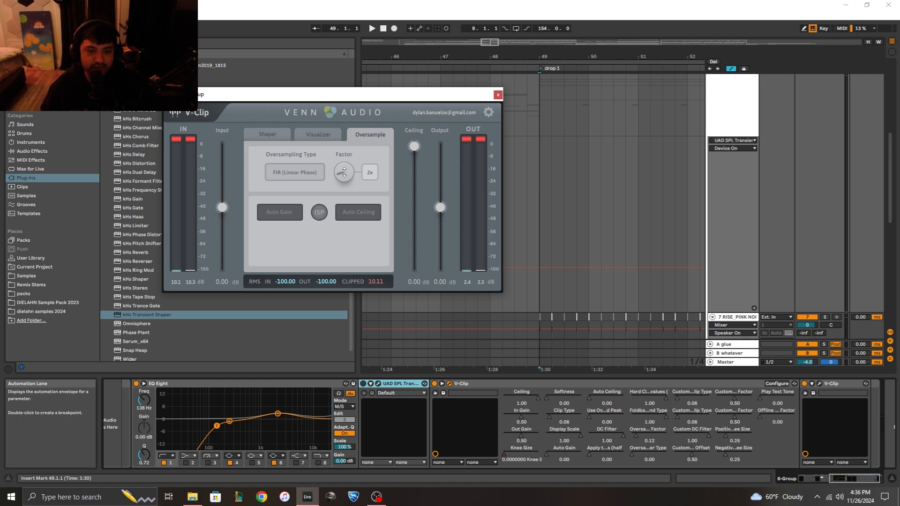
{"action": "left_click", "coordinate": [497, 94]}
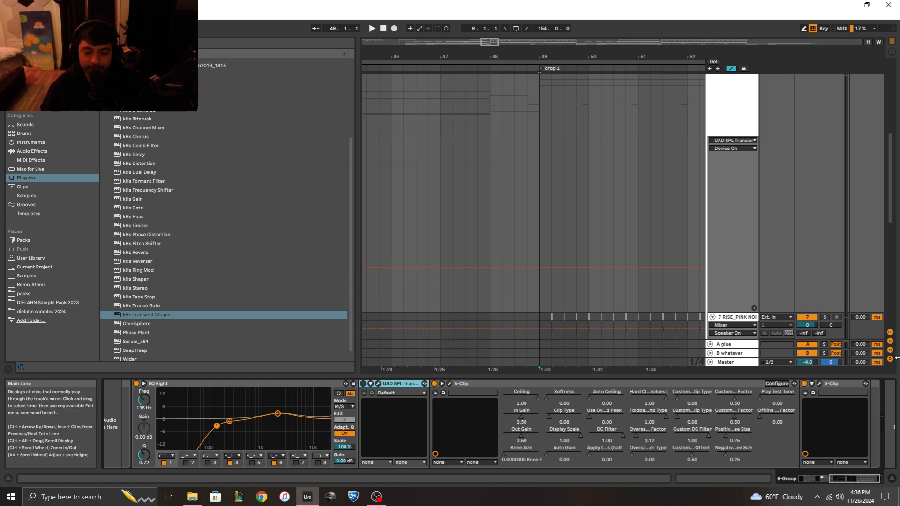
Step: Examine the Shaper, Visualizer and Oversample pages of the last V-Clip in the 6 Group's chain
{"action": "left_click", "coordinate": [864, 477]}
{"action": "left_click", "coordinate": [783, 383]}
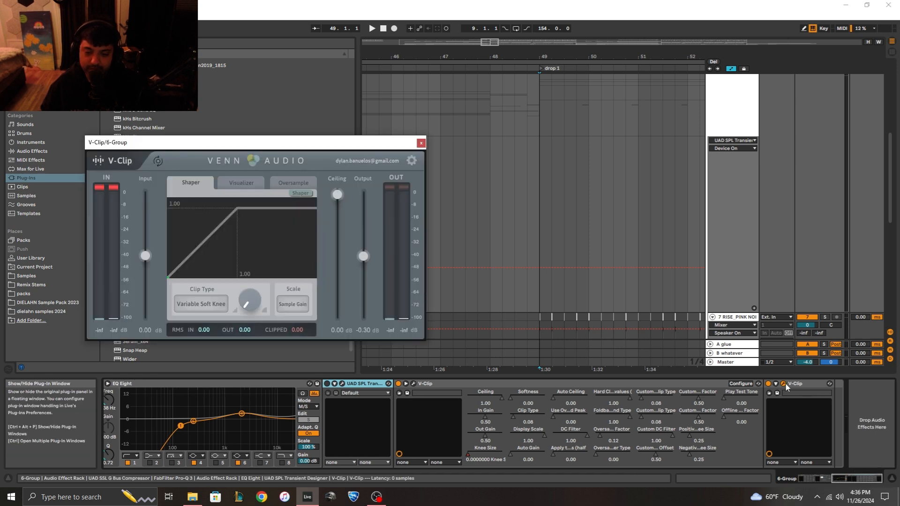
{"action": "left_click", "coordinate": [290, 183]}
{"action": "left_click", "coordinate": [189, 185]}
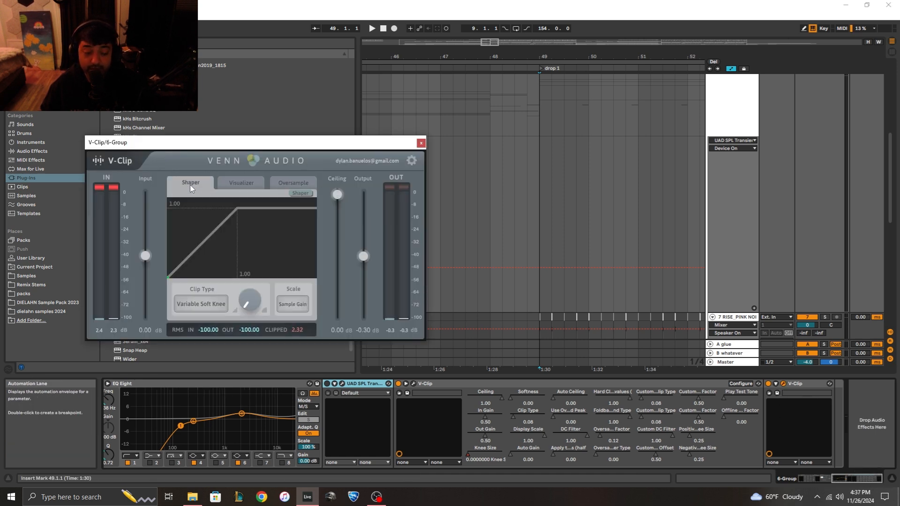
{"action": "left_click", "coordinate": [241, 178]}
{"action": "left_click", "coordinate": [288, 181]}
{"action": "left_click", "coordinate": [177, 184]}
{"action": "left_click", "coordinate": [432, 386]}
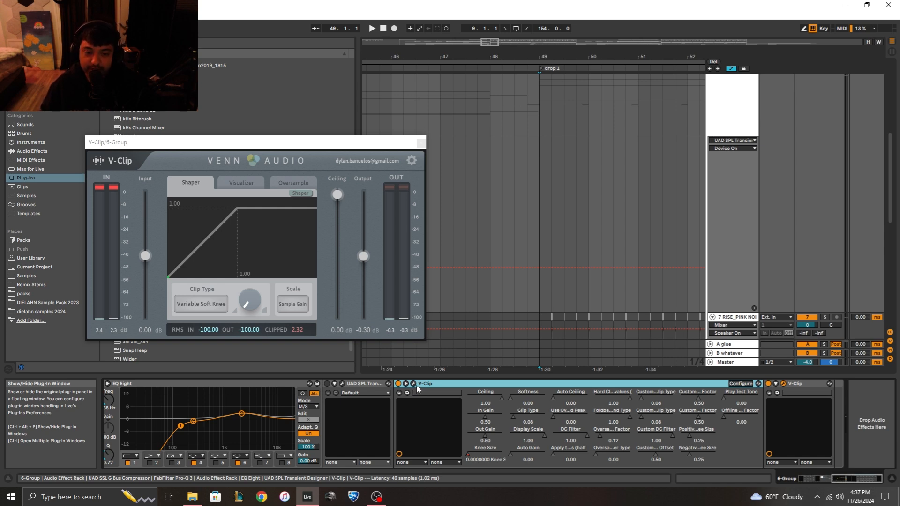
{"action": "left_click", "coordinate": [229, 184]}
{"action": "left_click", "coordinate": [187, 185]}
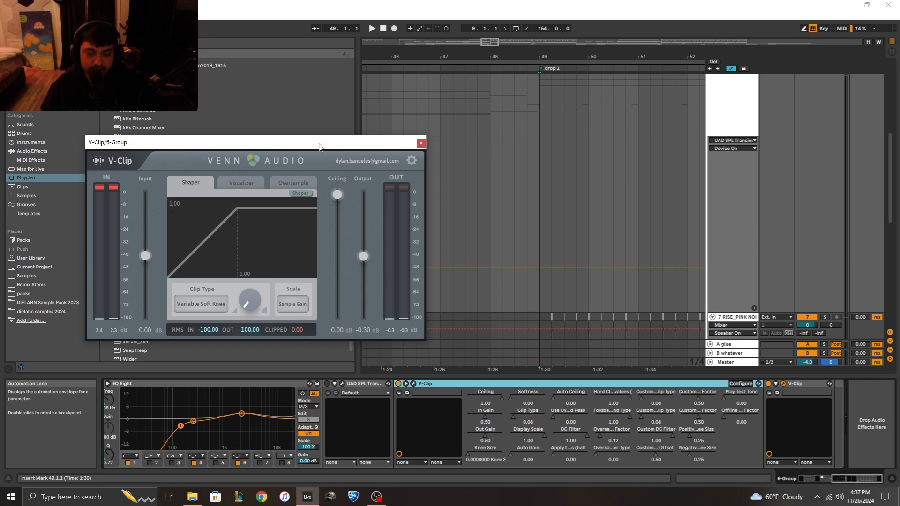
{"action": "left_click_drag", "start_coordinate": [319, 146], "coordinate": [399, 139]}
{"action": "left_click", "coordinate": [476, 131]}
Step: Unfold the fx, music/intro music and mids groups to look through their tracks, including the subs and mid bass
{"action": "left_click", "coordinate": [731, 107]}
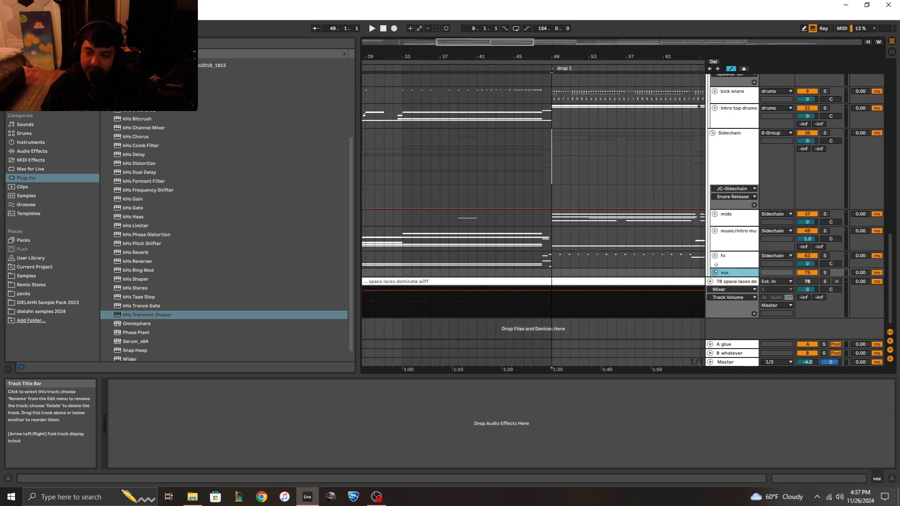
{"action": "left_click", "coordinate": [722, 261]}
{"action": "left_click", "coordinate": [716, 255]}
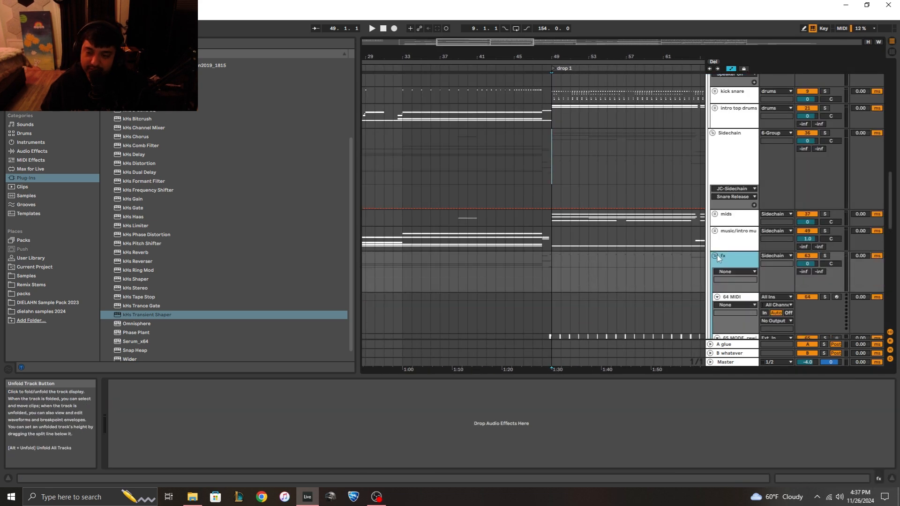
{"action": "left_click", "coordinate": [731, 230]}
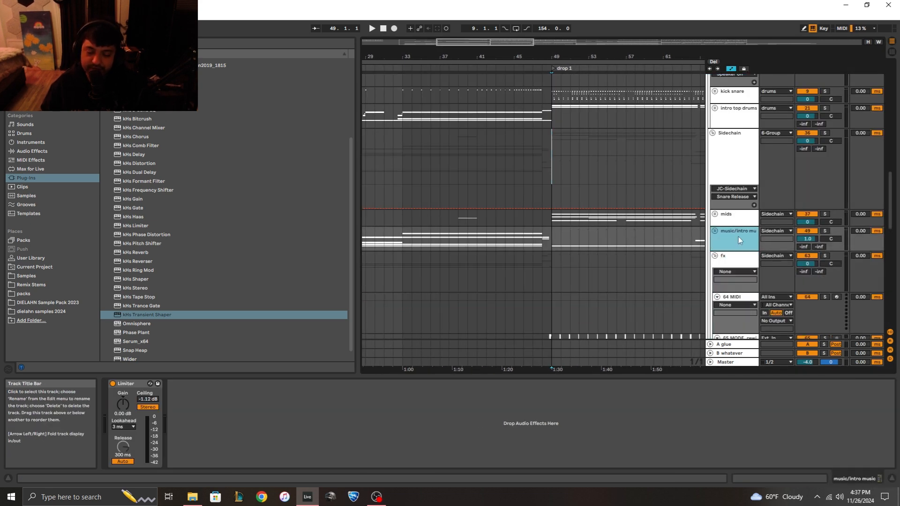
{"action": "left_click", "coordinate": [714, 232]}
{"action": "left_click", "coordinate": [721, 216]}
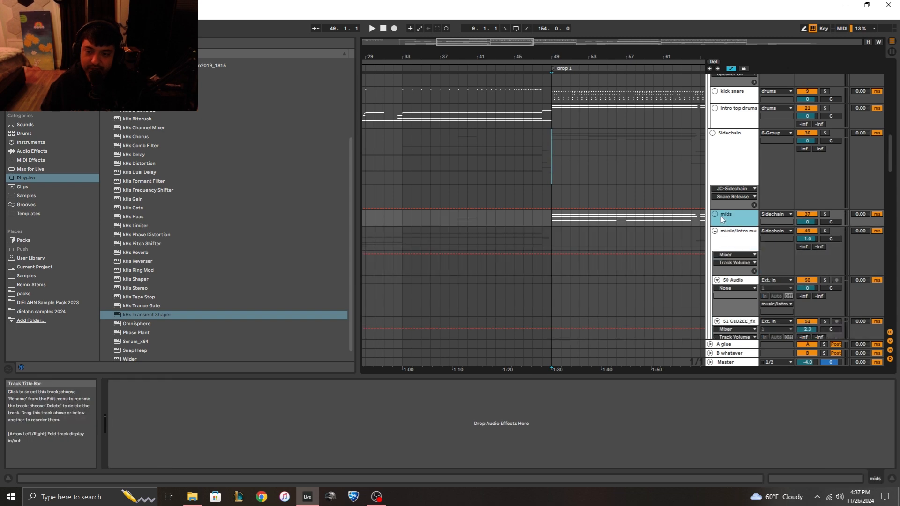
{"action": "left_click", "coordinate": [715, 215]}
{"action": "scroll", "coordinate": [735, 248], "scroll_direction": "down", "scroll_amount": 4}
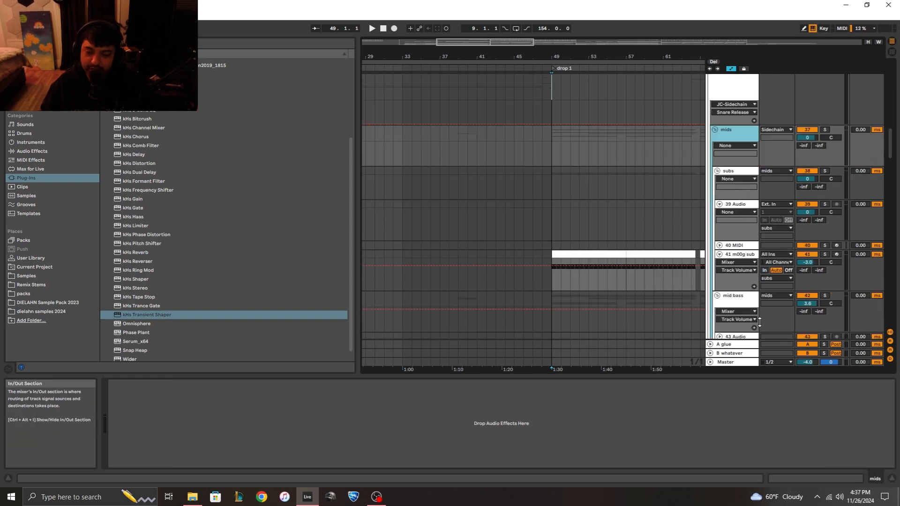
{"action": "left_click", "coordinate": [736, 274]}
{"action": "left_click", "coordinate": [735, 354]}
Step: Solo the mid bass group and view drop 1 playing in the master's Ozone 9 Imager, with the vectorscope set to Lissajous
{"action": "left_click", "coordinate": [727, 362]}
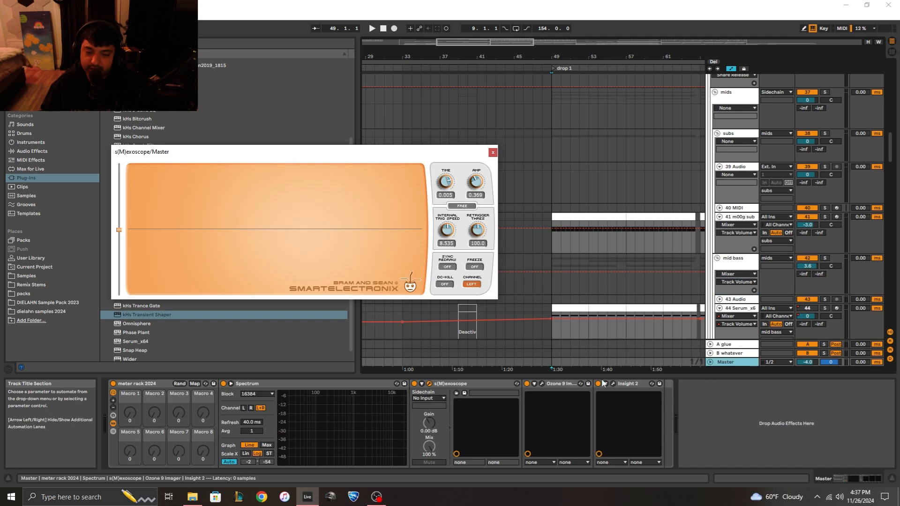
{"action": "left_click", "coordinate": [542, 383]}
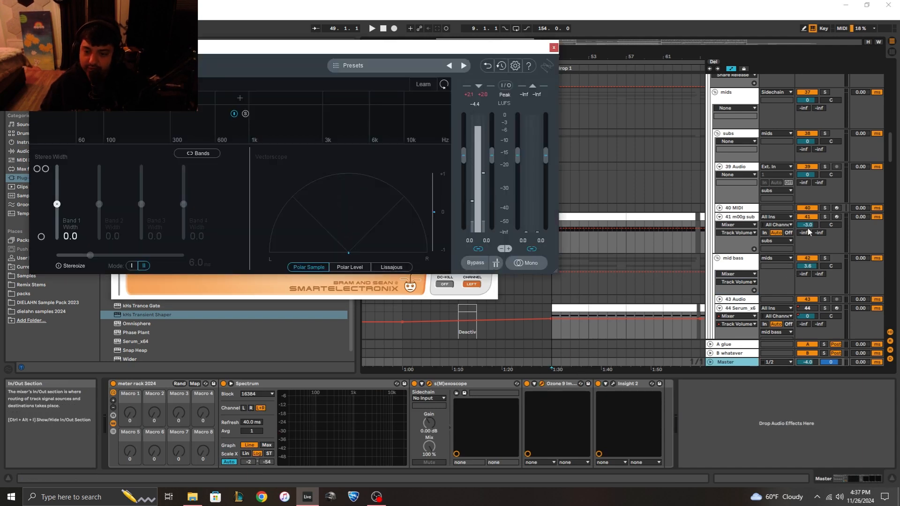
{"action": "key", "text": "space"}
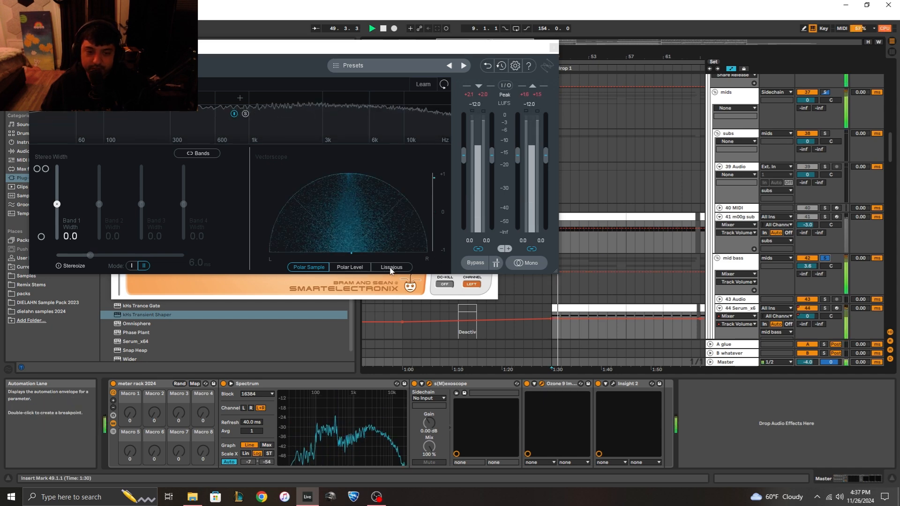
{"action": "left_click", "coordinate": [391, 268]}
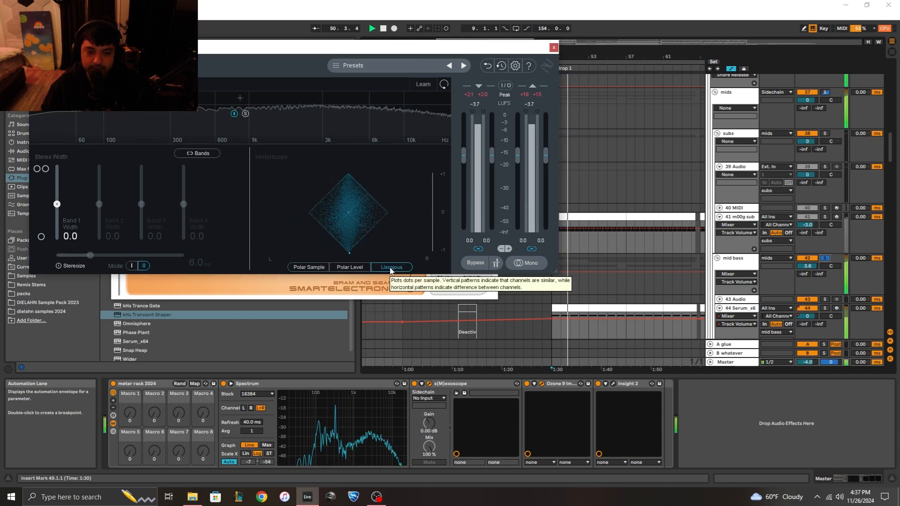
{"action": "left_click", "coordinate": [553, 299]}
{"action": "key", "text": "space"}
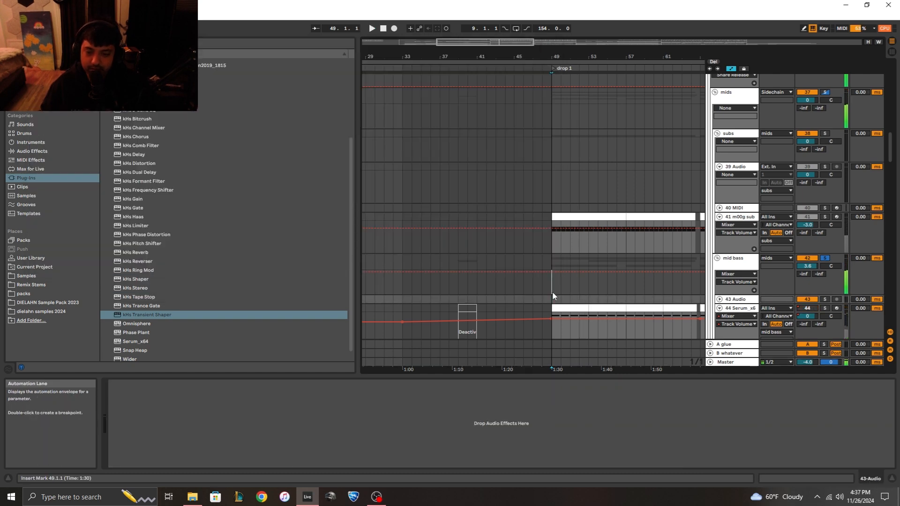
Step: Return the insert marker to the start of drop 1 and fold the 44 Serum track and the mid bass group
{"action": "left_click", "coordinate": [552, 292]}
{"action": "left_click", "coordinate": [722, 309]}
{"action": "left_click", "coordinate": [721, 308]}
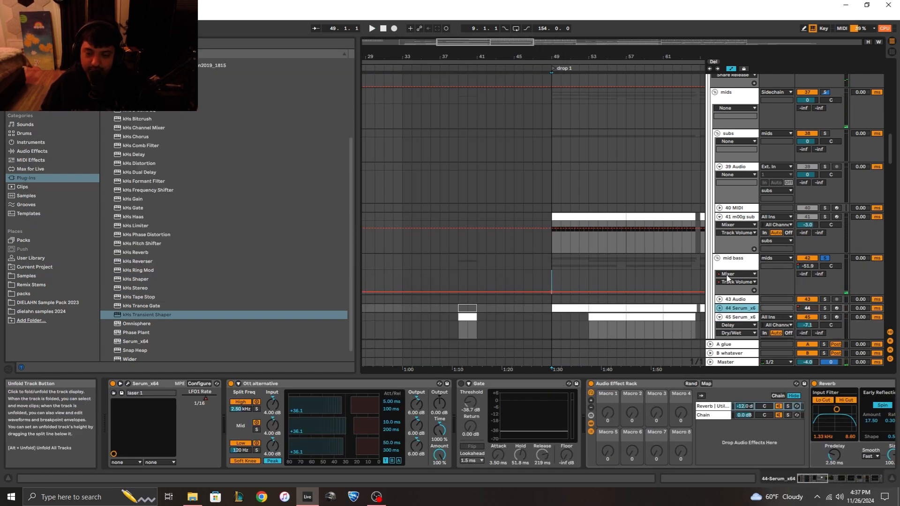
{"action": "left_click", "coordinate": [730, 262]}
{"action": "left_click", "coordinate": [718, 259]}
{"action": "scroll", "coordinate": [718, 262], "scroll_direction": "up", "scroll_amount": 2}
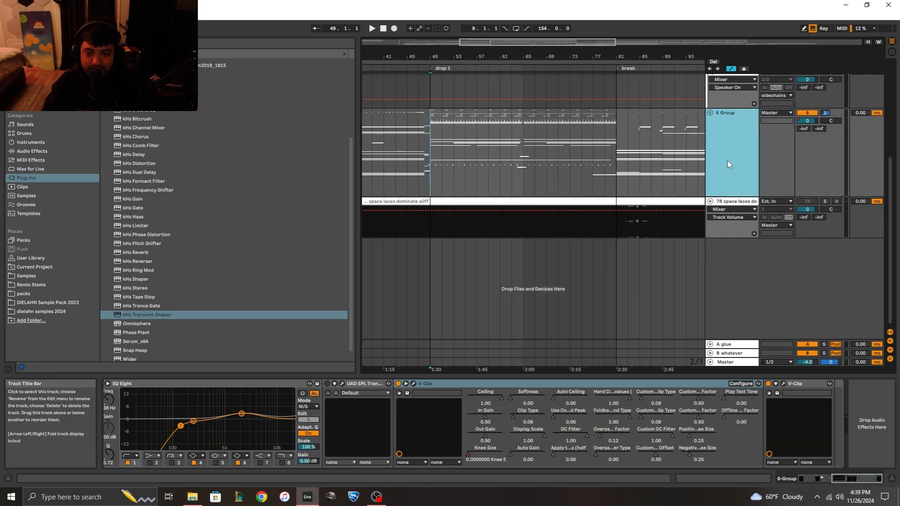